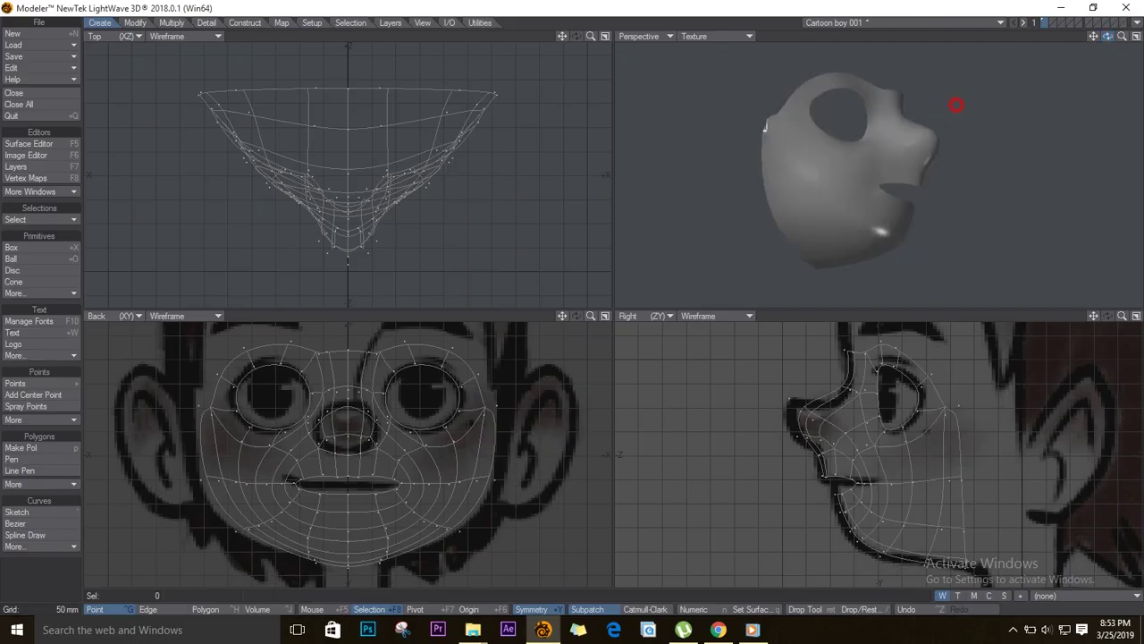
# - Select the edges along the top of the brow area and extend them upward to start the forehead
pyautogui.keyDown('alt'); pyautogui.moveTo(956, 102); pyautogui.dragTo(961, 28); pyautogui.keyUp('alt')
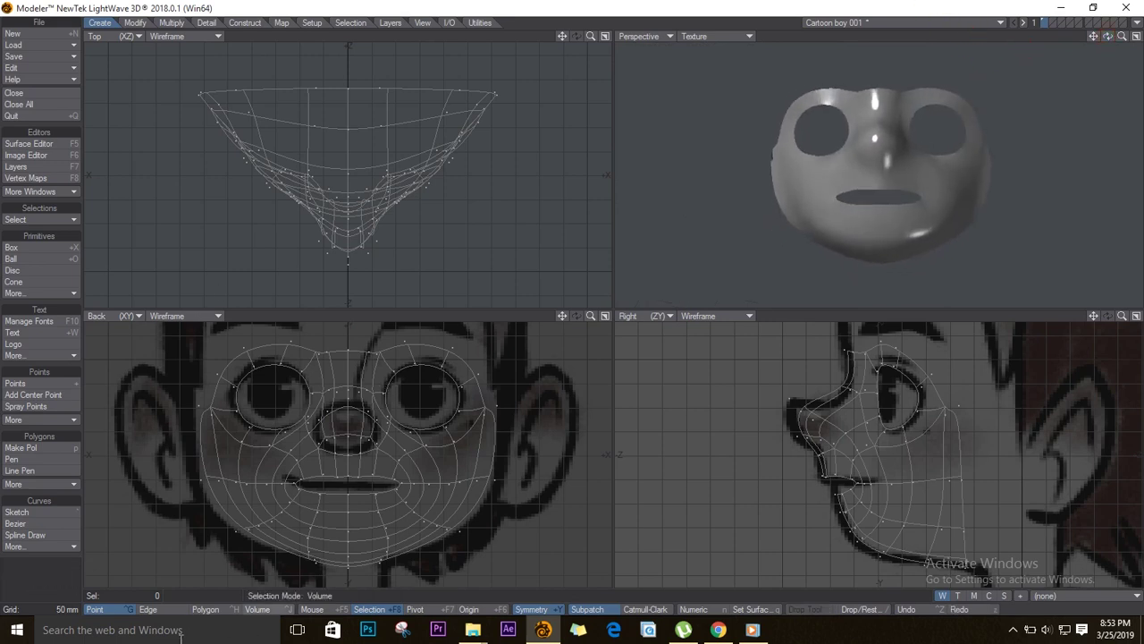
pyautogui.click(170, 609)
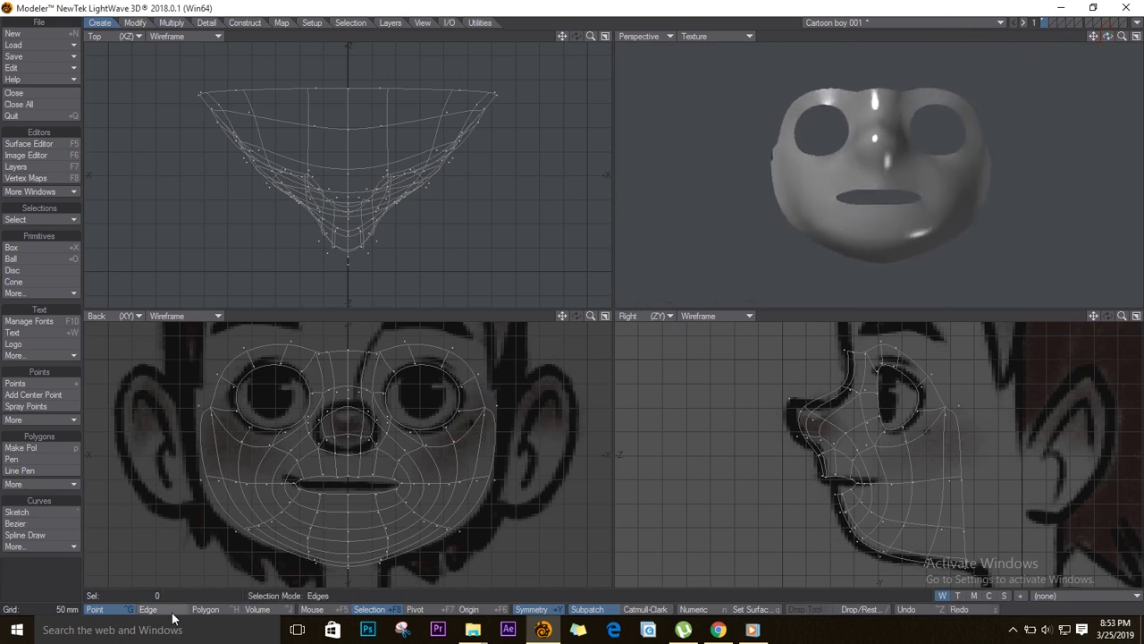
pyautogui.click(357, 347)
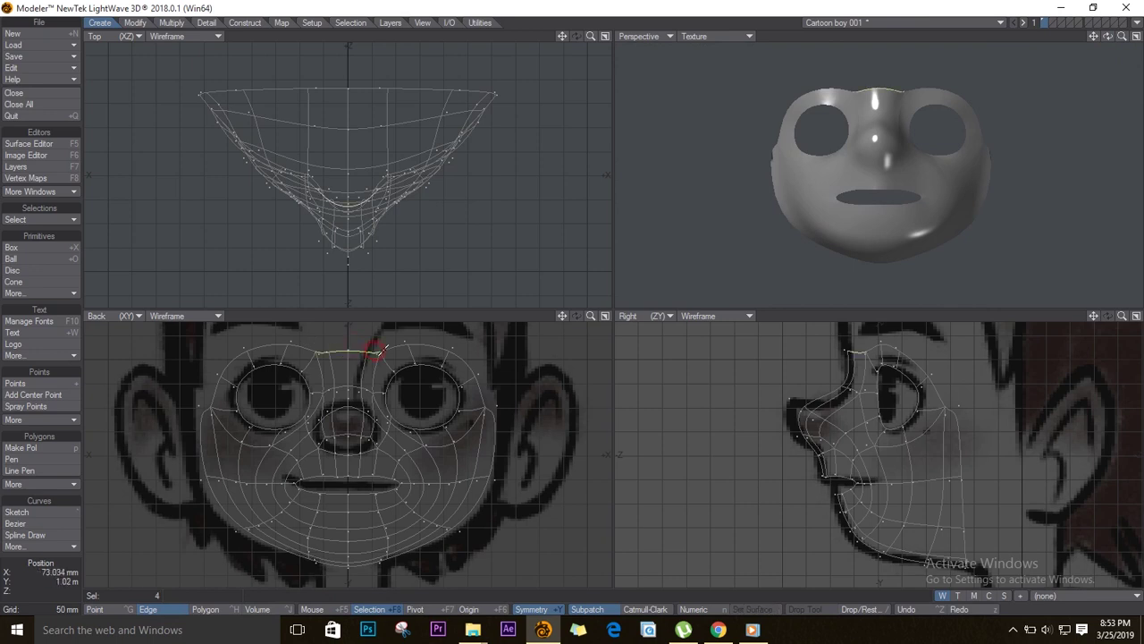
pyautogui.keyDown('shift'); pyautogui.click(428, 347); pyautogui.keyUp('shift')
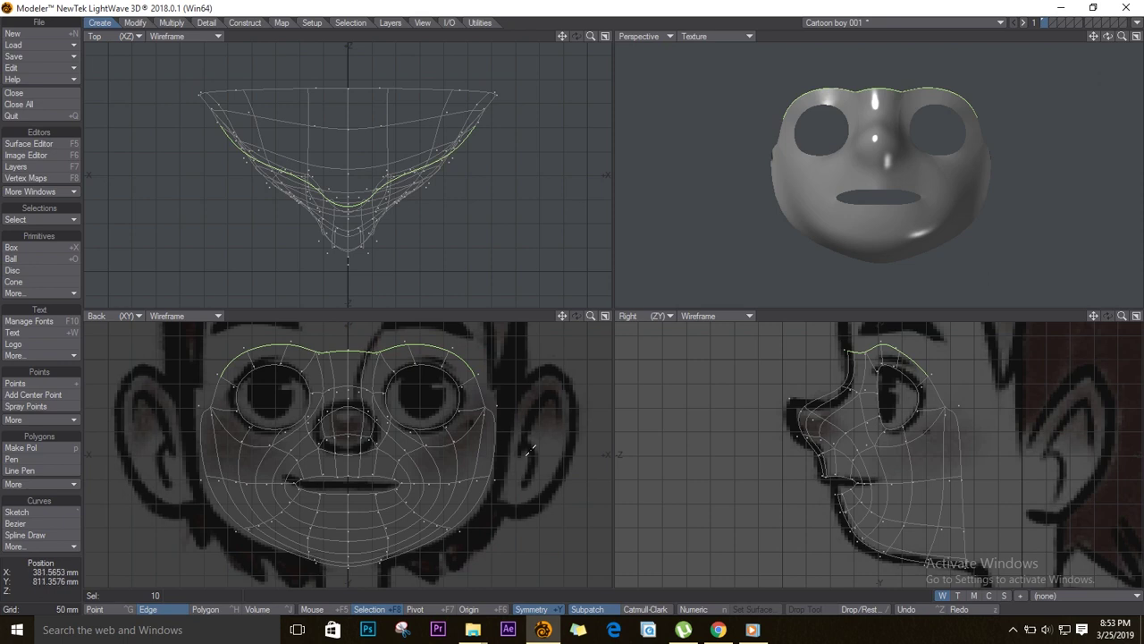
pyautogui.press('t')
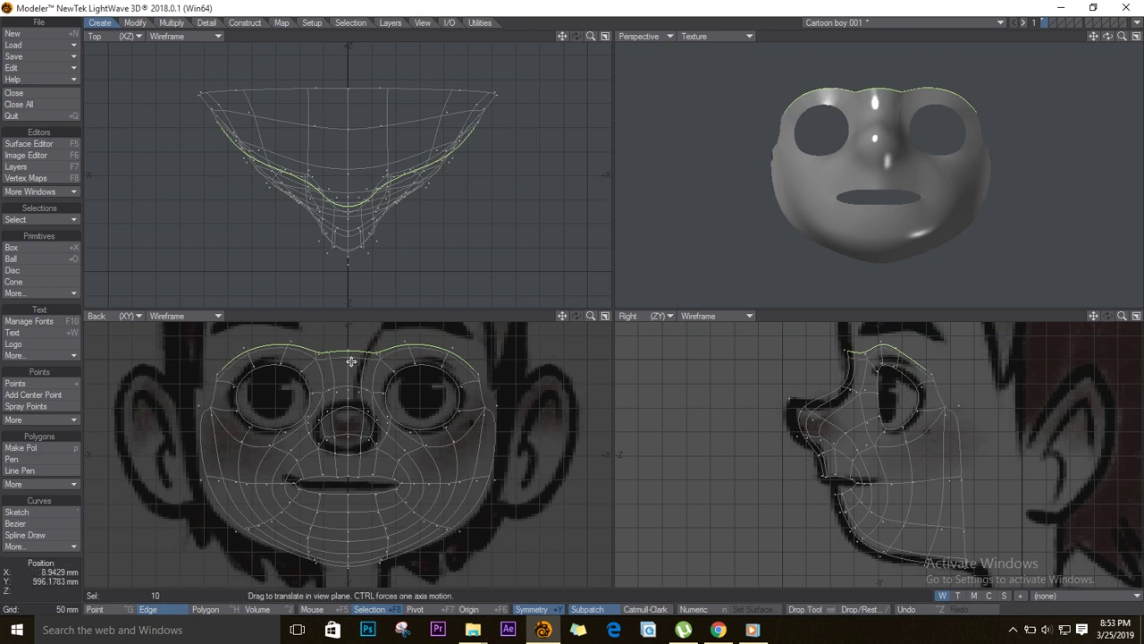
pyautogui.moveTo(355, 352); pyautogui.dragTo(349, 321)
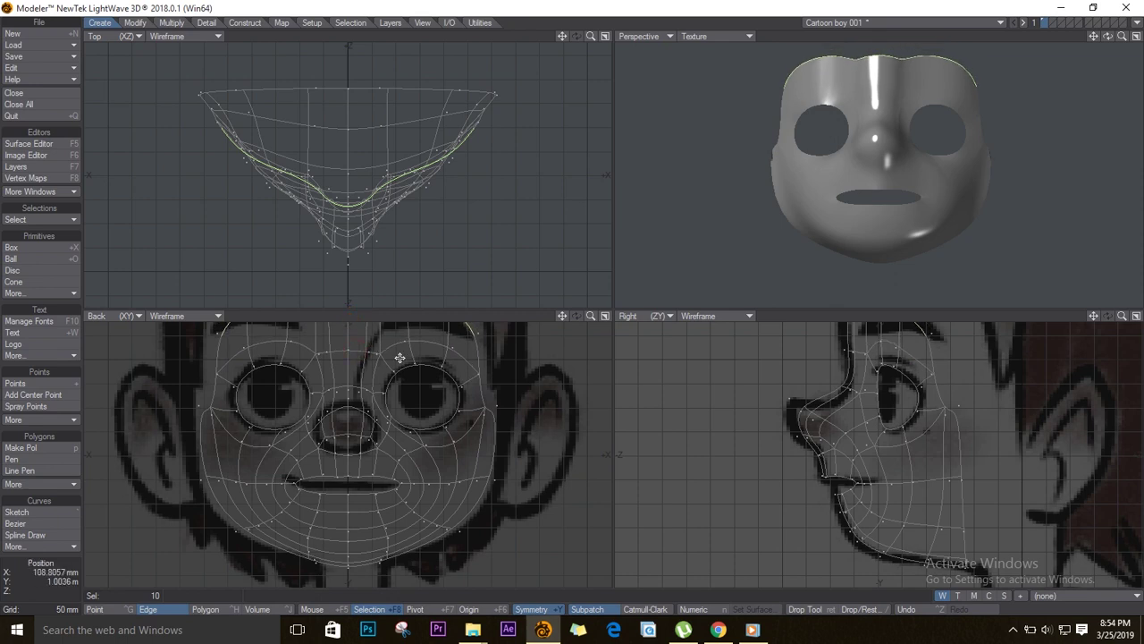
# - Clear the edge selection and switch the face mesh from smooth subpatches to flat polygons
pyautogui.press('space')
pyautogui.press('space')
pyautogui.press('Tab')
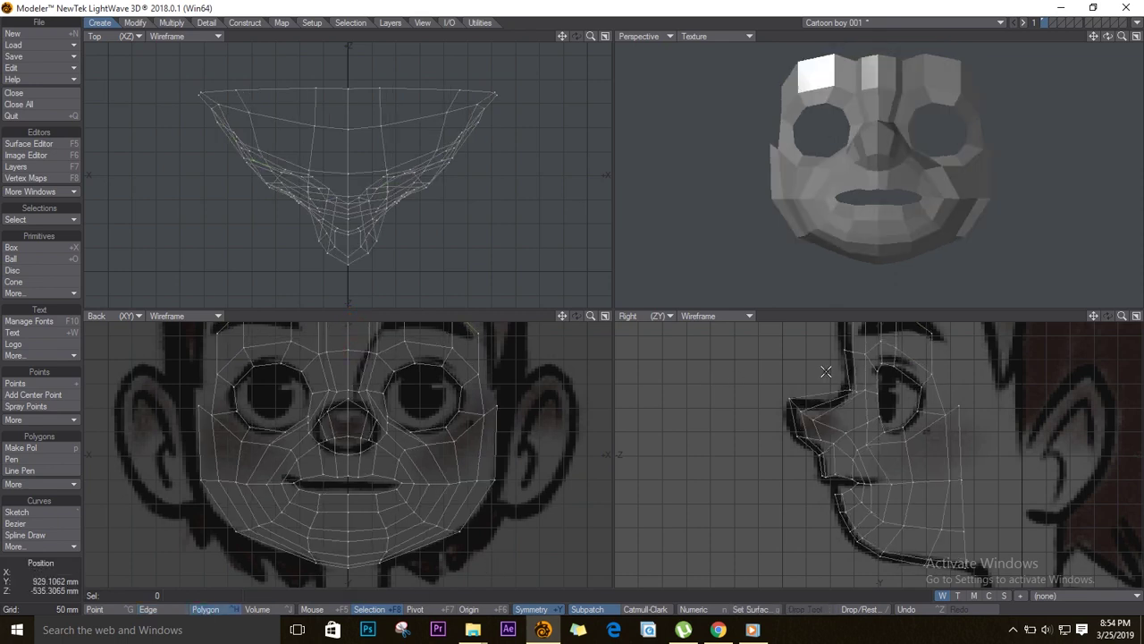
pyautogui.moveTo(1095, 315); pyautogui.dragTo(1099, 321)
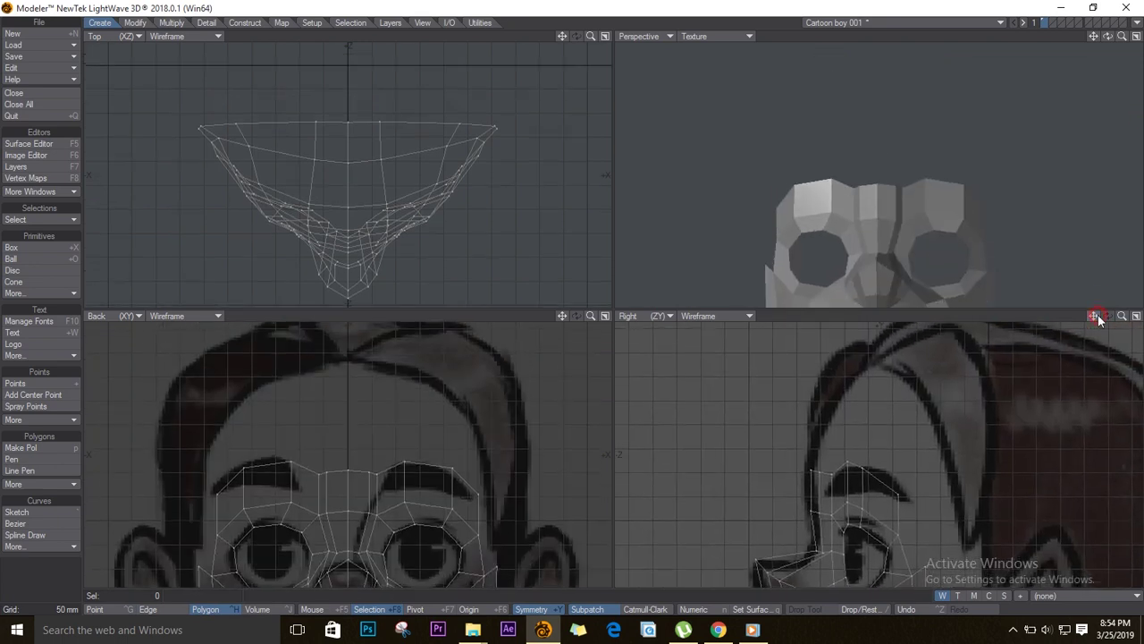
# - Select the top edge row, widen it slightly, flatten it vertically and align it with the reference's side profile
pyautogui.click(179, 606)
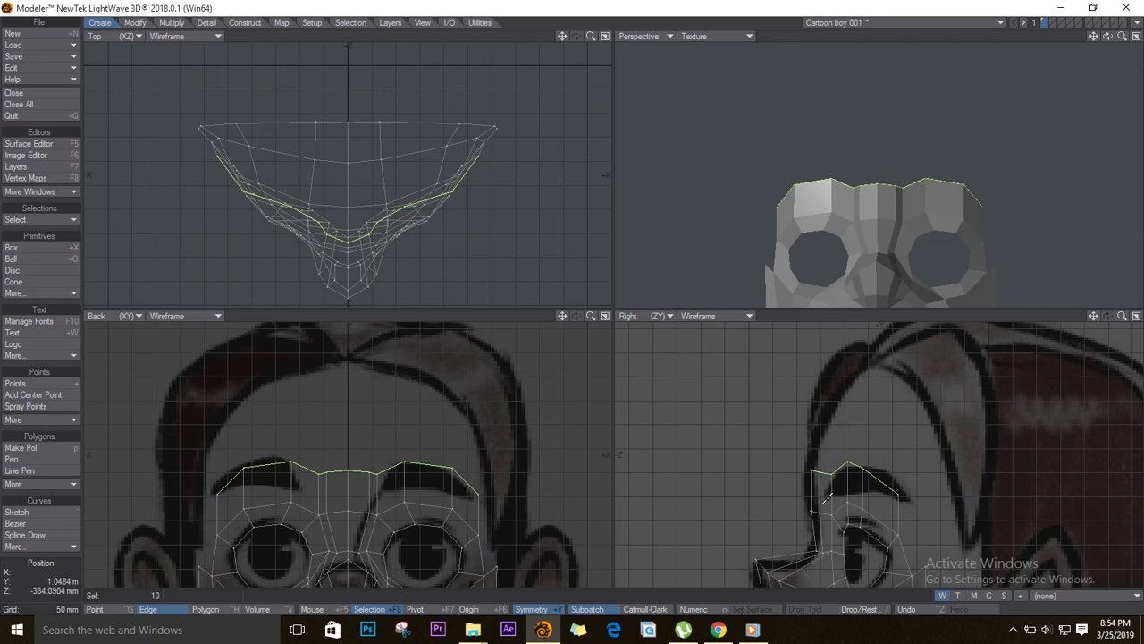
pyautogui.press('h')
pyautogui.moveTo(353, 470); pyautogui.dragTo(357, 471)
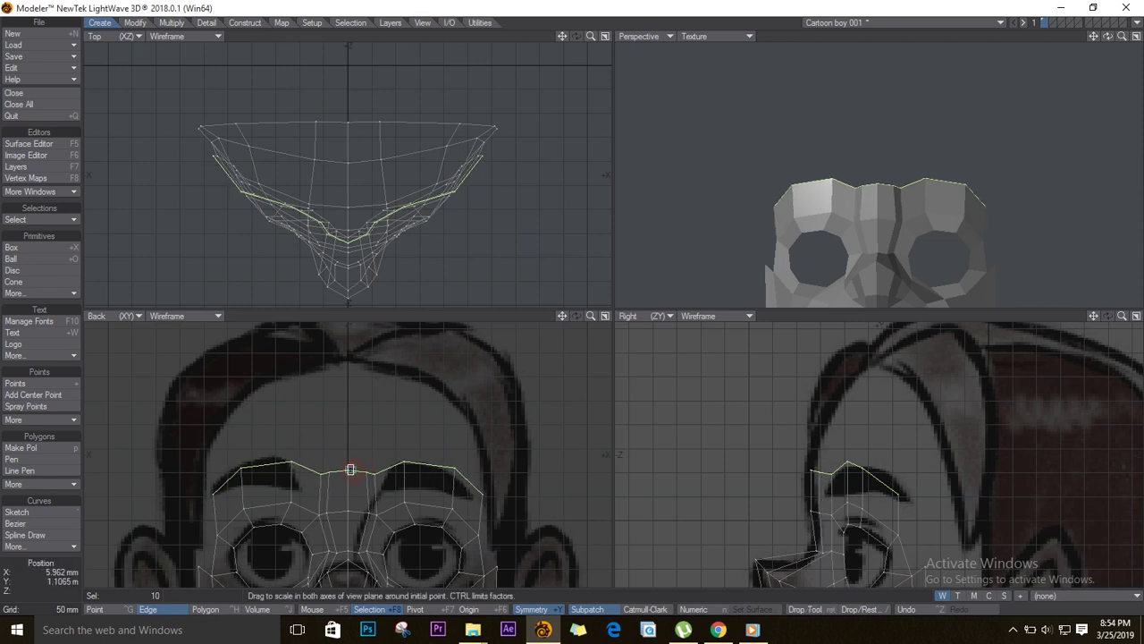
pyautogui.moveTo(833, 469); pyautogui.dragTo(831, 509)
pyautogui.press('t')
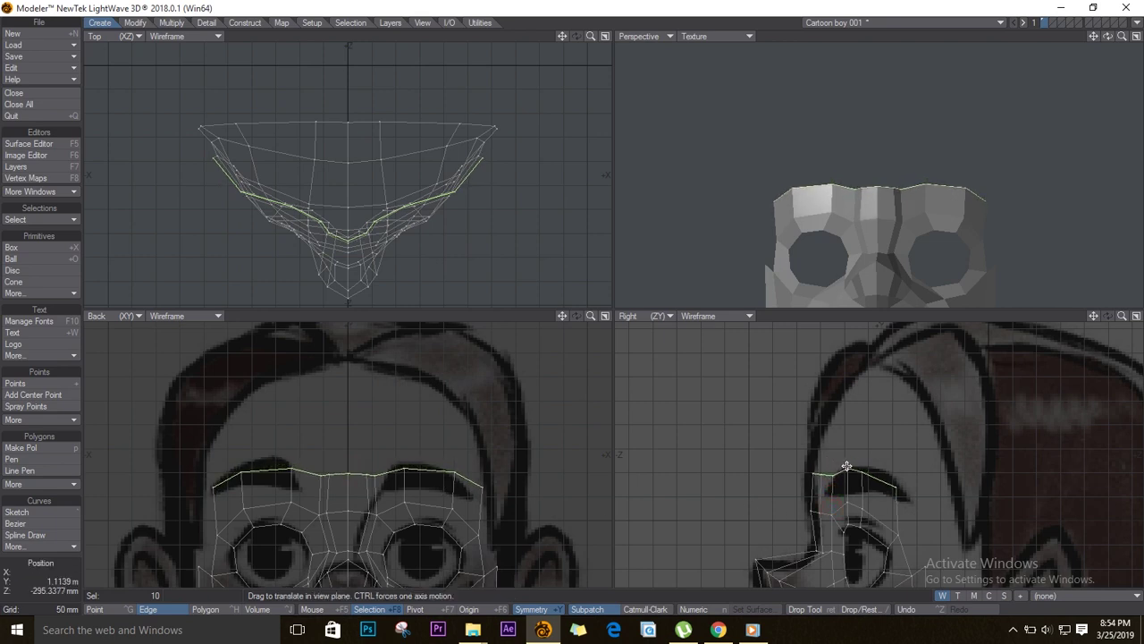
pyautogui.moveTo(846, 468); pyautogui.dragTo(843, 468)
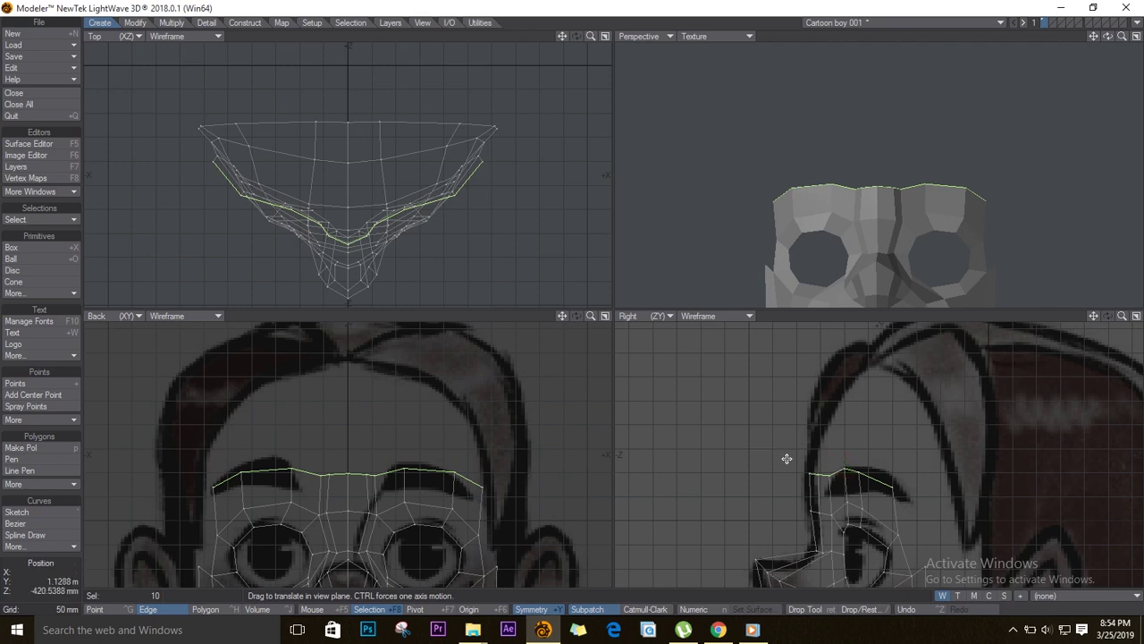
# - Extend the top edge row upward and slightly back along the forehead outline in the side view
pyautogui.press('space')
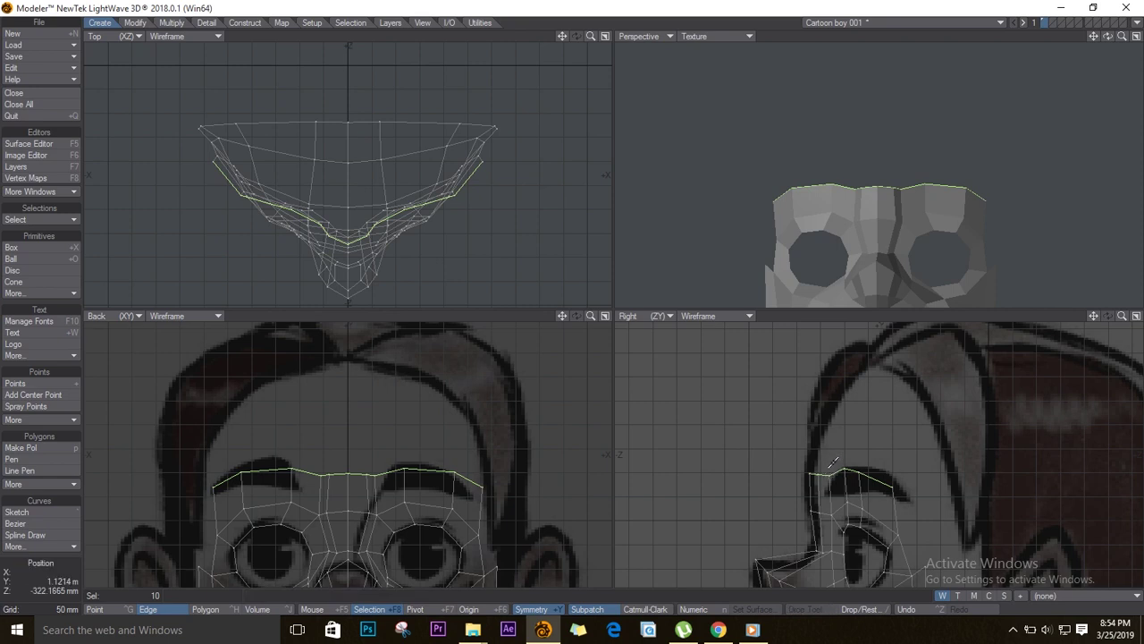
pyautogui.press('t')
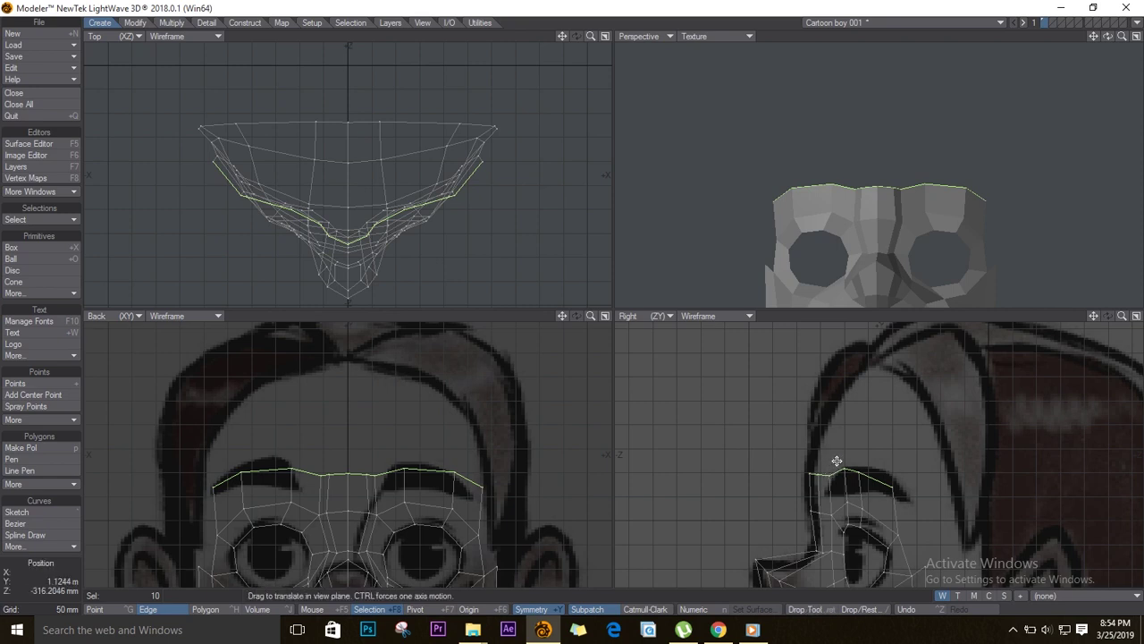
pyautogui.moveTo(835, 465); pyautogui.dragTo(849, 421)
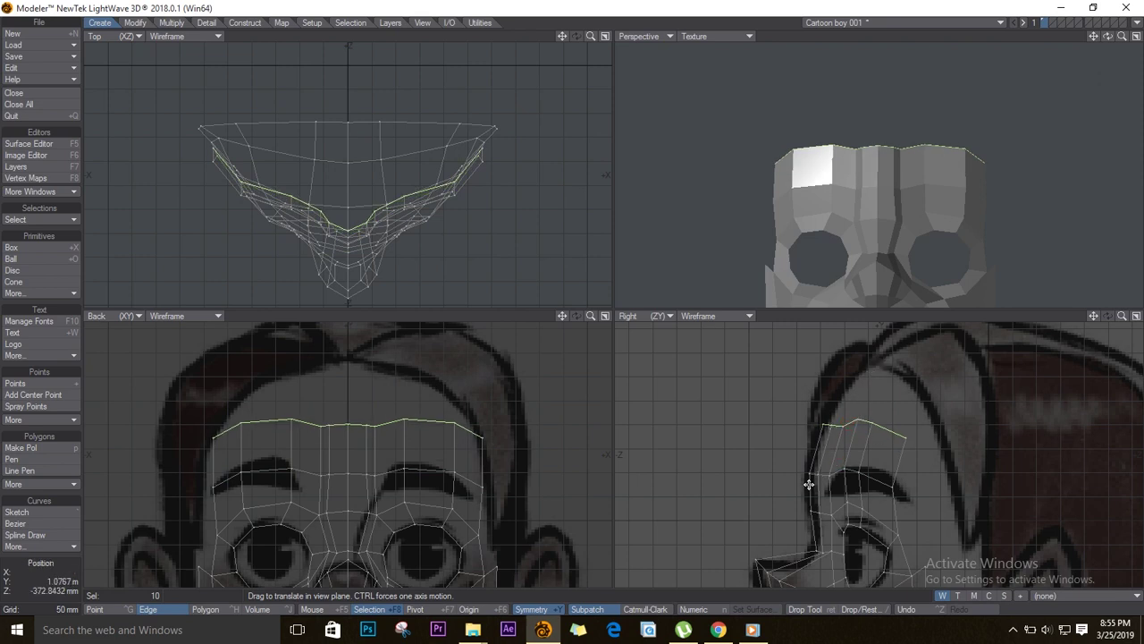
# - Flatten the new forehead edge row vertically, nudge it onto the profile outline and deselect it
pyautogui.press('h')
pyautogui.moveTo(841, 426); pyautogui.dragTo(826, 454)
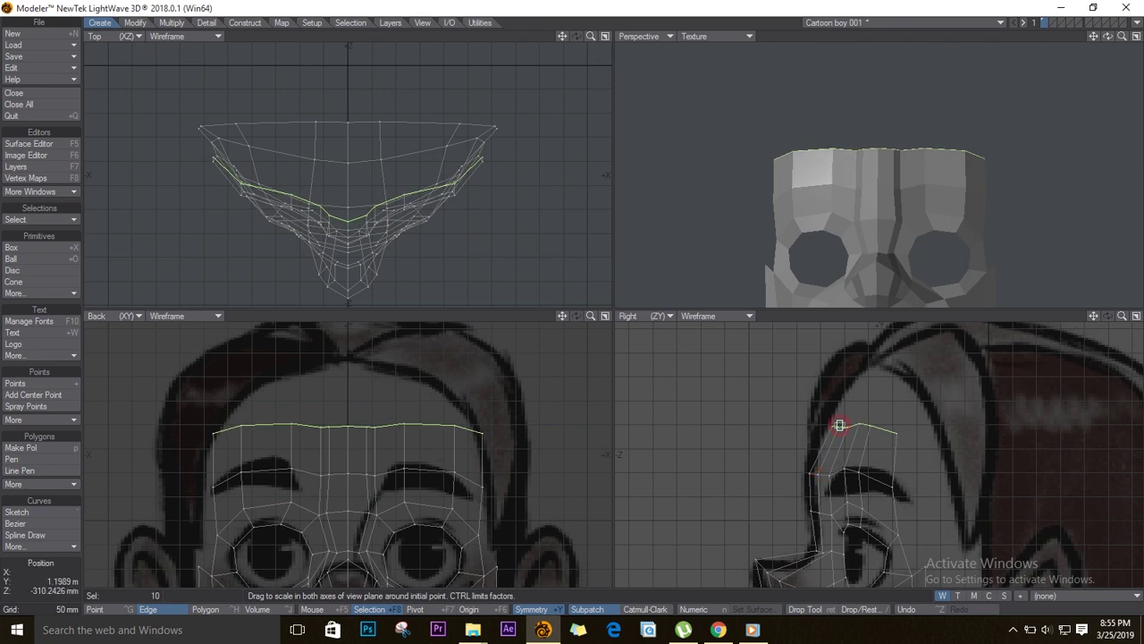
pyautogui.hotkey('ctrl', 'z')
pyautogui.keyDown('ctrl'); pyautogui.moveTo(845, 411); pyautogui.dragTo(837, 524); pyautogui.keyUp('ctrl')
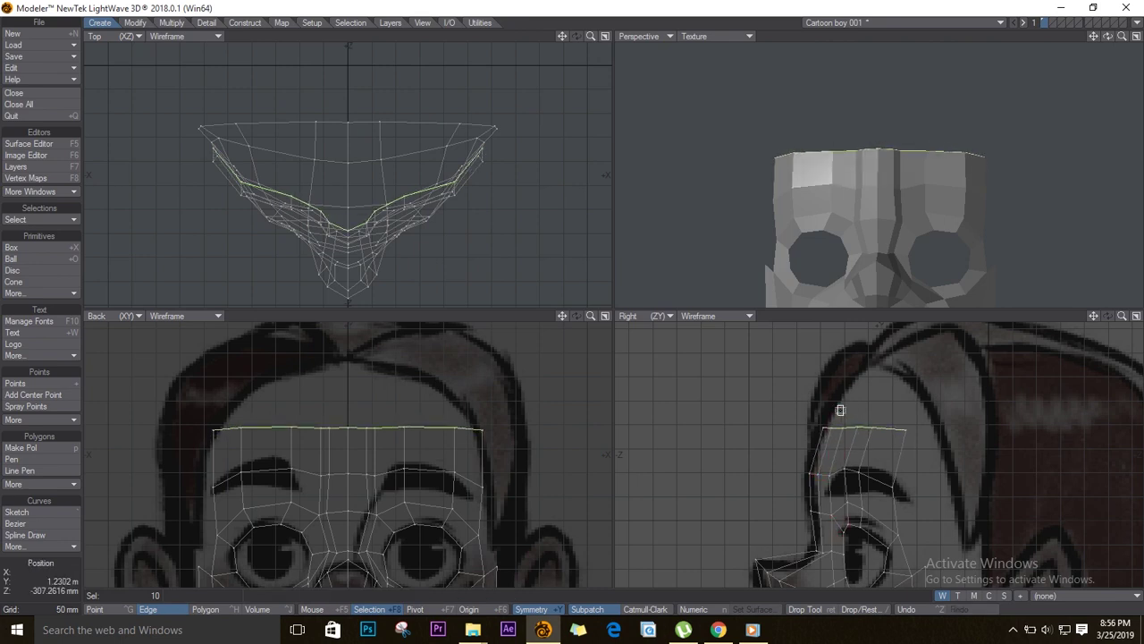
pyautogui.press('t')
pyautogui.moveTo(835, 435); pyautogui.dragTo(832, 430)
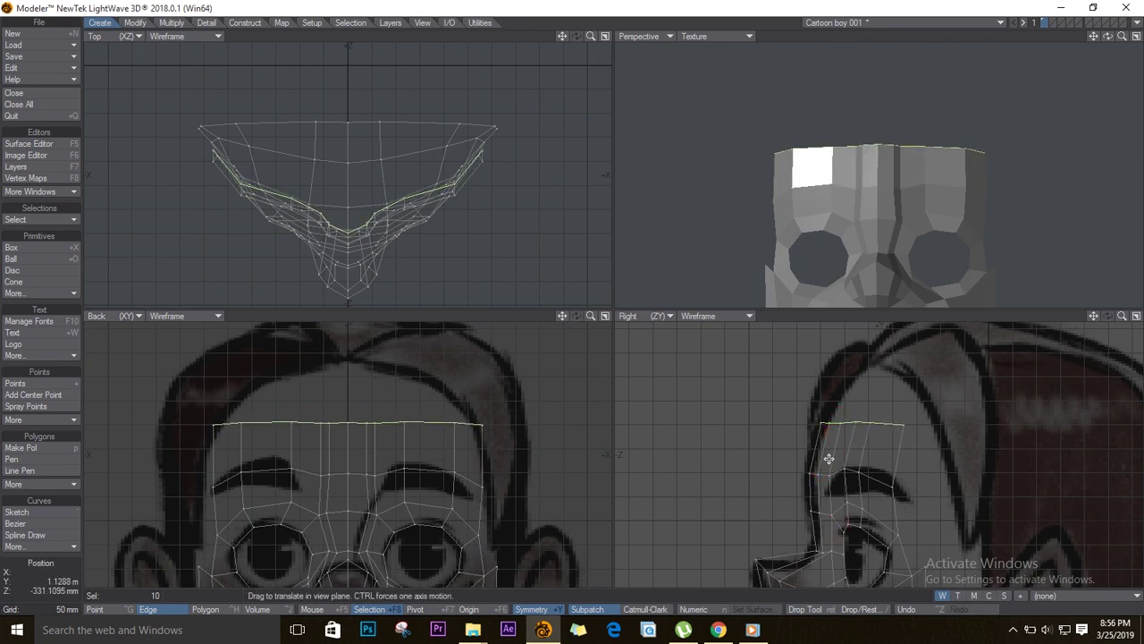
pyautogui.press('space')
pyautogui.press('/')
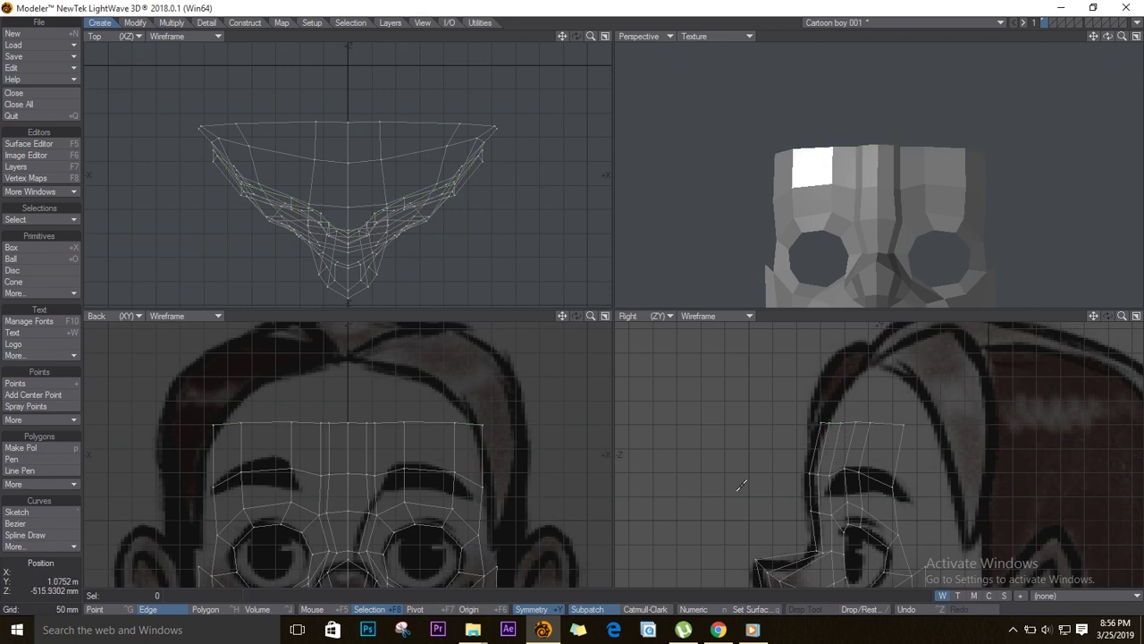
# - Drag the mesh points at brow level and just below it to refine the forehead profile in the side view
pyautogui.hotkey('ctrl', 't')
pyautogui.moveTo(817, 475); pyautogui.dragTo(814, 473)
pyautogui.moveTo(819, 514)
pyautogui.mouseDown()
pyautogui.moveTo(810, 475)
pyautogui.moveTo(823, 478)
pyautogui.moveTo(832, 520)
pyautogui.mouseUp()
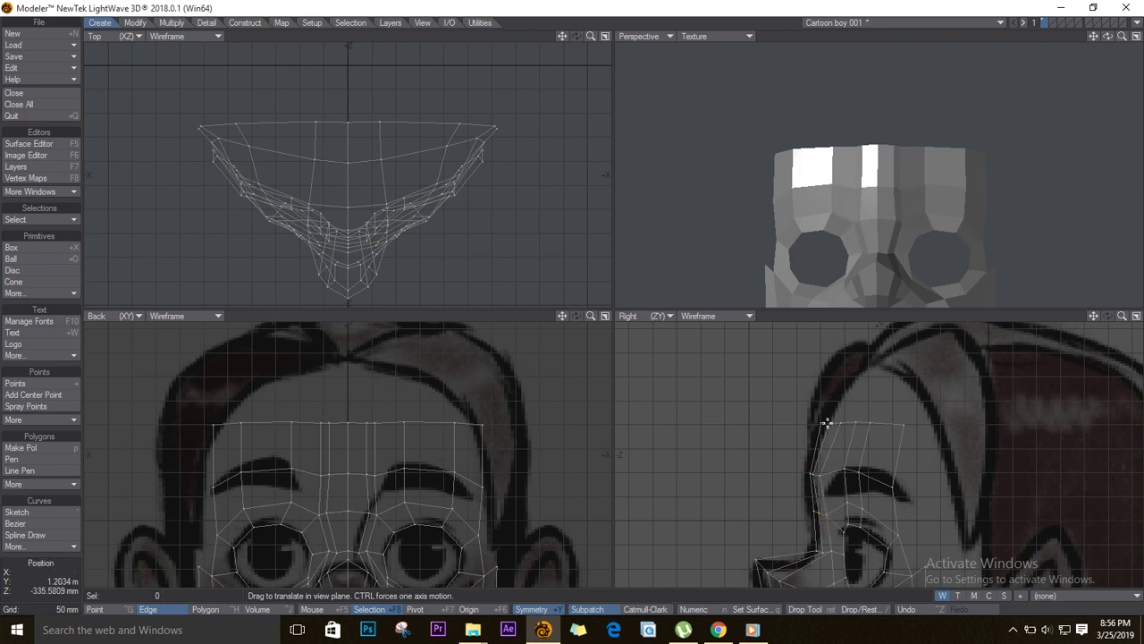
pyautogui.press('Return')
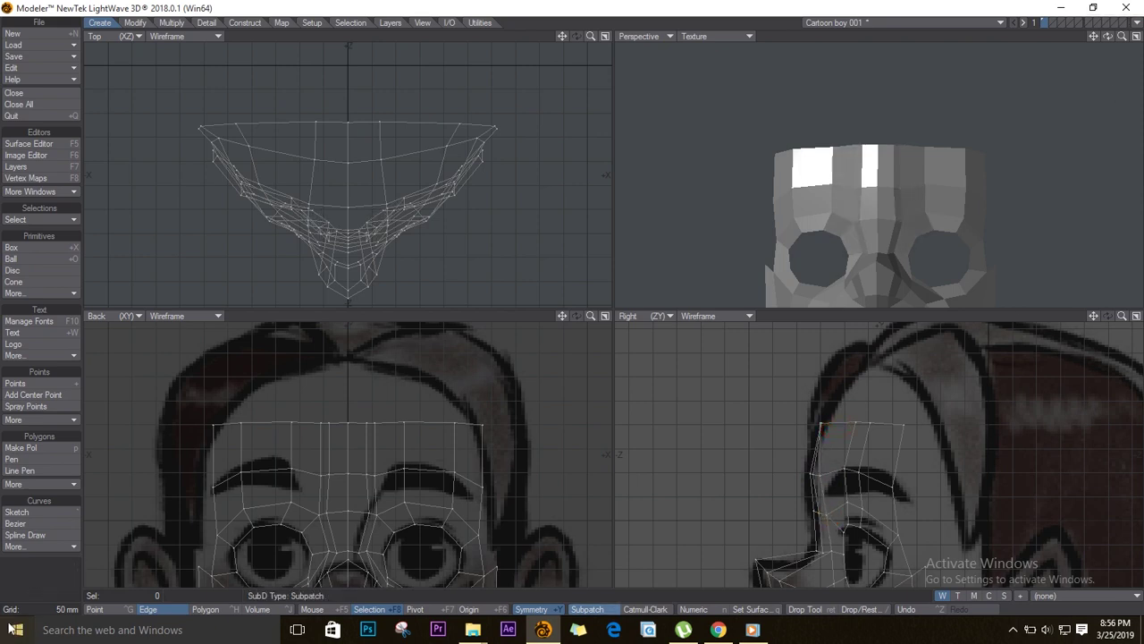
# - Select the top forehead edge row and drag its points into a smooth rounded curve in the top view
pyautogui.click(838, 423)
pyautogui.click(472, 428)
pyautogui.moveTo(1107, 37)
pyautogui.mouseDown()
pyautogui.moveTo(1064, 12)
pyautogui.moveTo(1090, 46)
pyautogui.mouseUp()
pyautogui.press('t')
pyautogui.moveTo(374, 236); pyautogui.dragTo(375, 229)
pyautogui.moveTo(406, 199); pyautogui.dragTo(407, 217)
pyautogui.moveTo(454, 186); pyautogui.dragTo(451, 184)
pyautogui.press('Return')
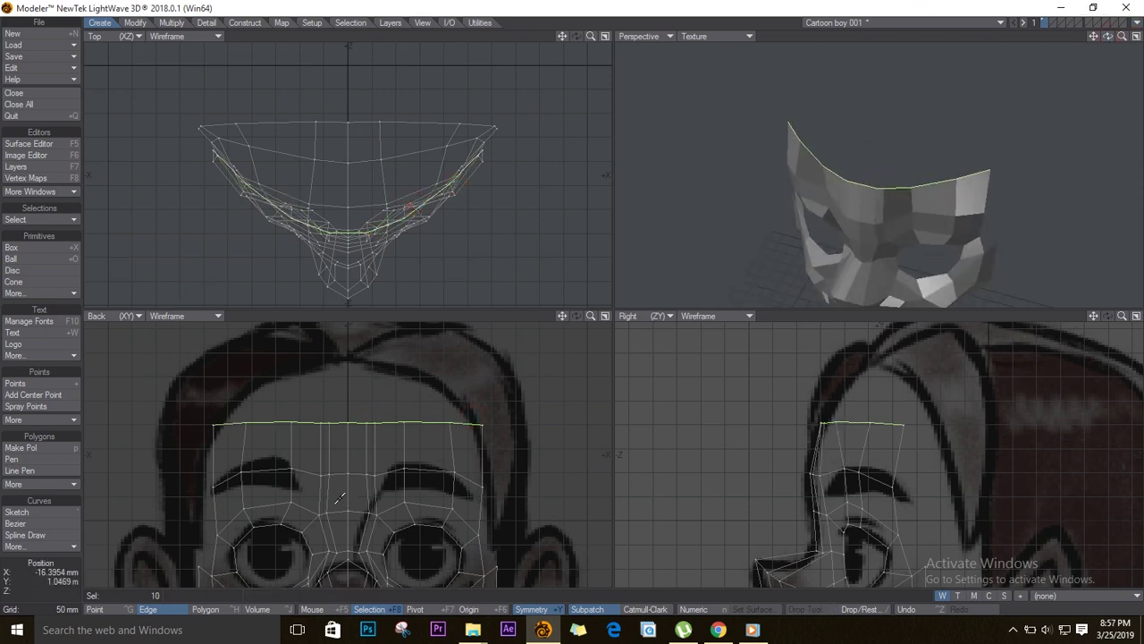
# - Select the brow-level edge row and drag its points into a smooth rounded curve as seen from above
pyautogui.press('/')
pyautogui.click(355, 474)
pyautogui.moveTo(388, 473); pyautogui.dragTo(475, 479)
pyautogui.hotkey('ctrl', 't')
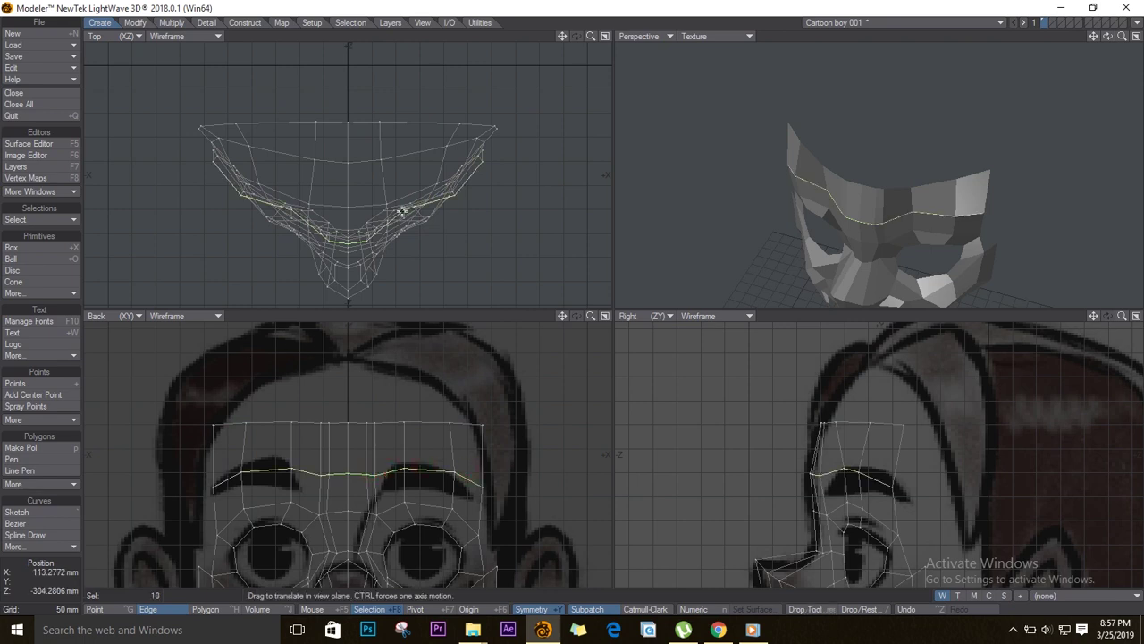
pyautogui.moveTo(402, 212); pyautogui.dragTo(480, 160)
pyautogui.moveTo(1107, 36)
pyautogui.mouseDown()
pyautogui.moveTo(978, 200)
pyautogui.moveTo(1113, 37)
pyautogui.mouseUp()
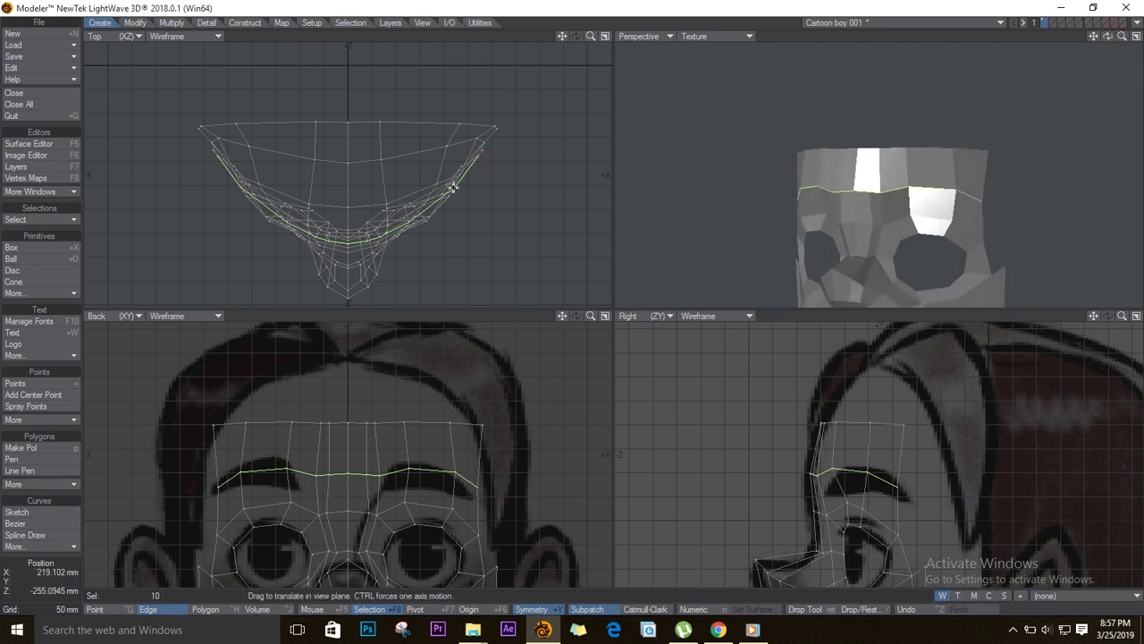
pyautogui.moveTo(454, 188); pyautogui.dragTo(457, 184)
pyautogui.moveTo(480, 487); pyautogui.dragTo(481, 487)
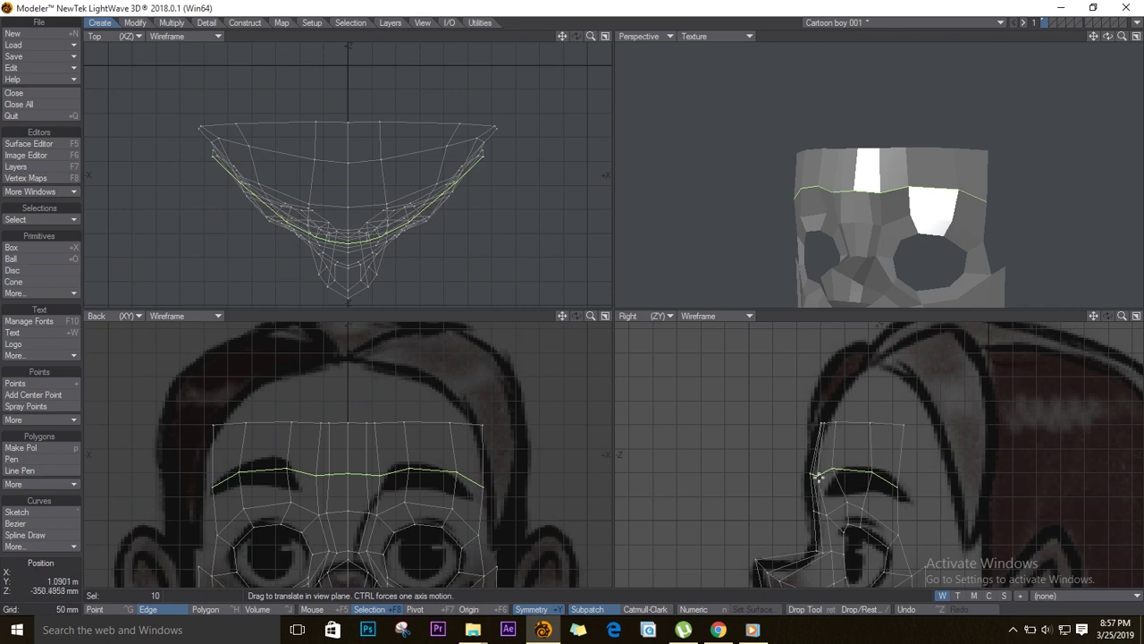
# - Even out the brow-level edge row by dragging its points in the side view, and deselect the row
pyautogui.moveTo(821, 474); pyautogui.dragTo(970, 475)
pyautogui.moveTo(811, 472); pyautogui.dragTo(811, 469)
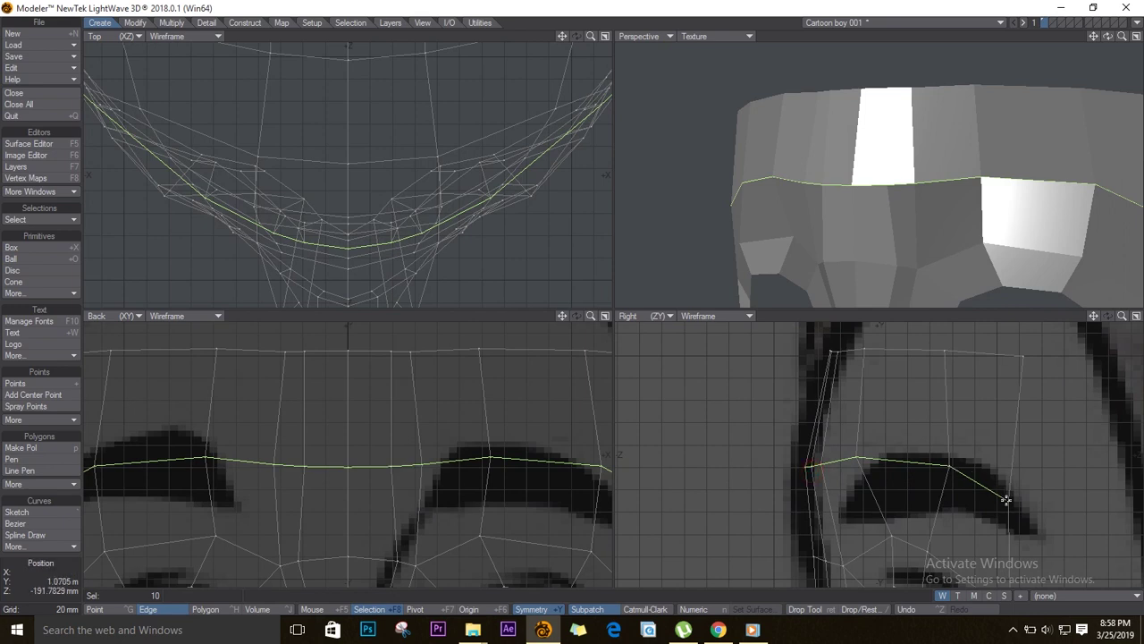
pyautogui.moveTo(1007, 501); pyautogui.dragTo(1016, 500)
pyautogui.moveTo(949, 468); pyautogui.dragTo(936, 467)
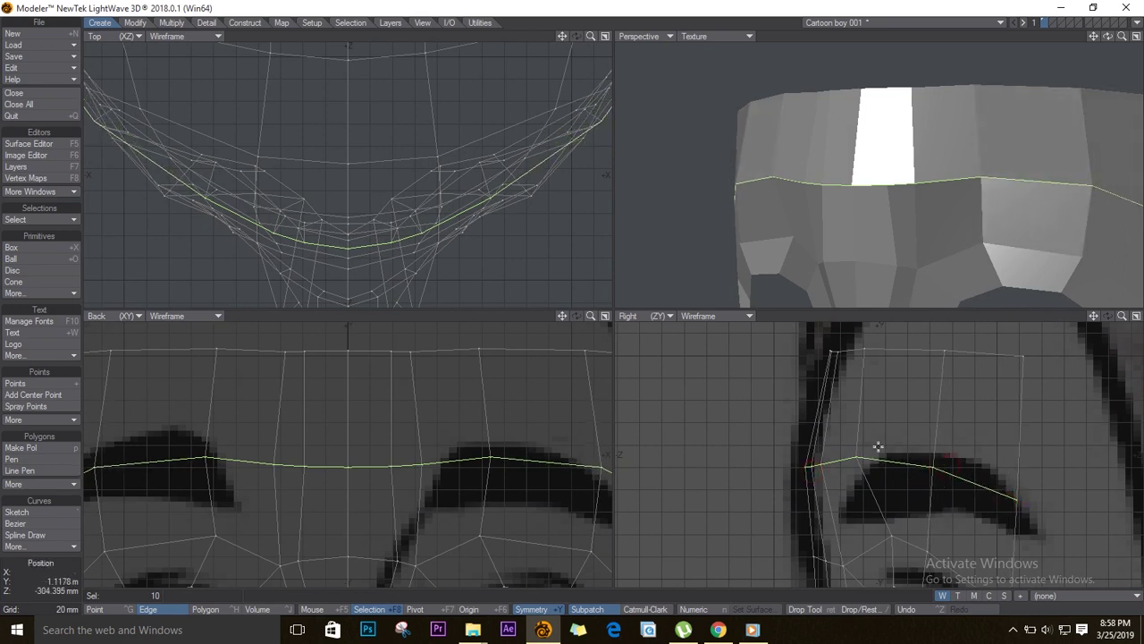
pyautogui.moveTo(857, 457); pyautogui.dragTo(859, 458)
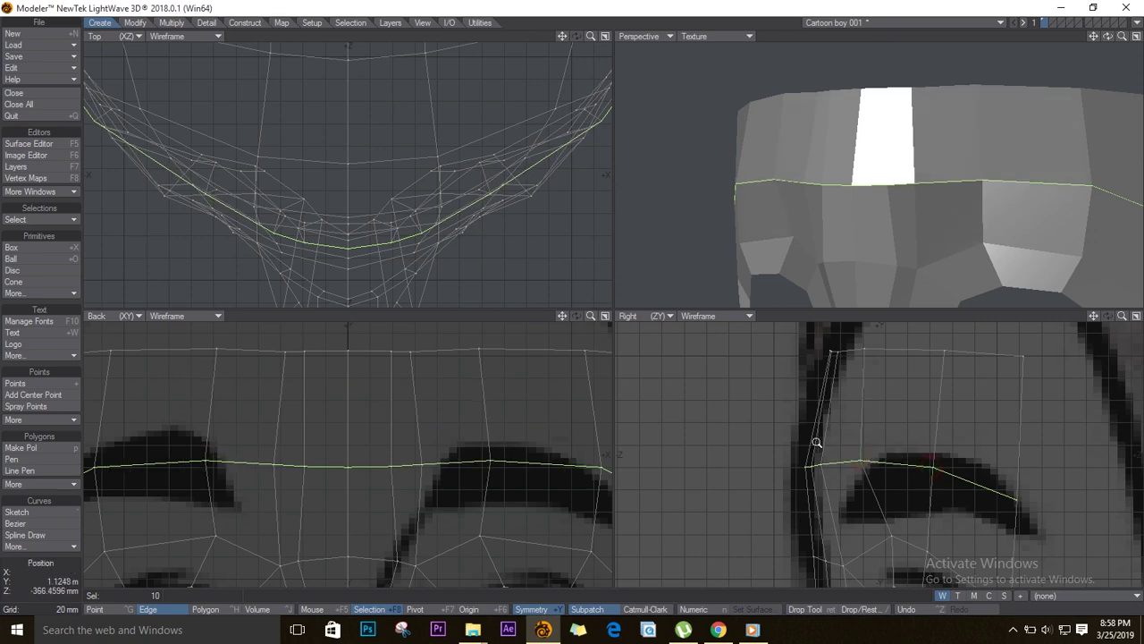
pyautogui.keyDown('ctrl'); pyautogui.keyDown('alt'); pyautogui.moveTo(817, 387); pyautogui.dragTo(814, 445); pyautogui.keyUp('alt'); pyautogui.keyUp('ctrl')
pyautogui.press('/')
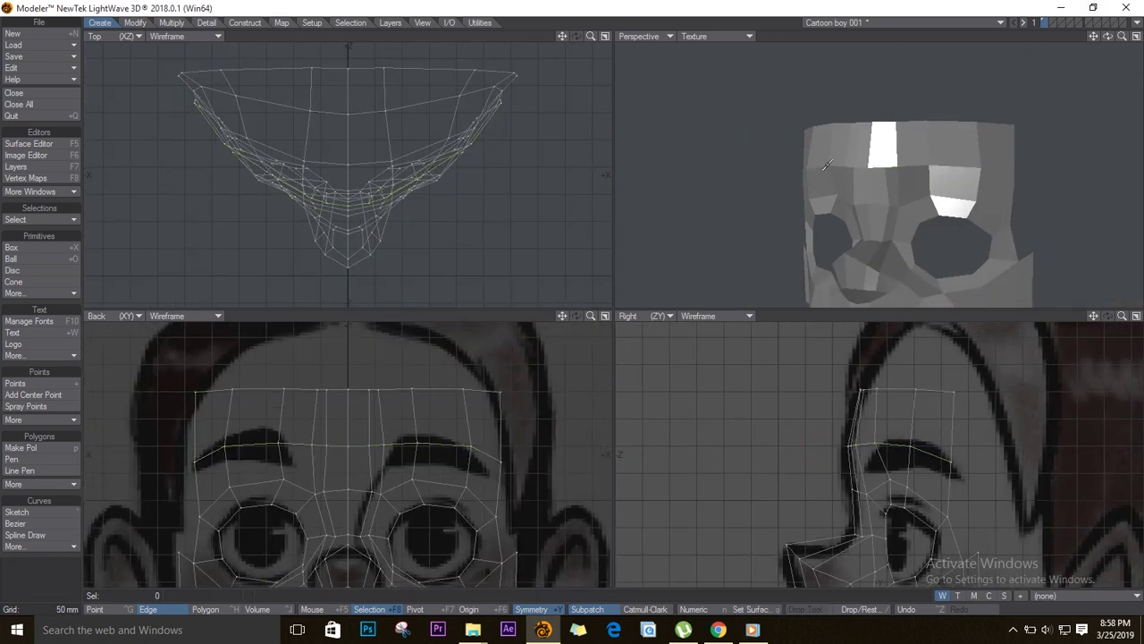
# - Select the top forehead edge row and extend it up and back to the hairline, rotating it to follow the head
pyautogui.press('a')
pyautogui.moveTo(1108, 39); pyautogui.dragTo(1140, 37)
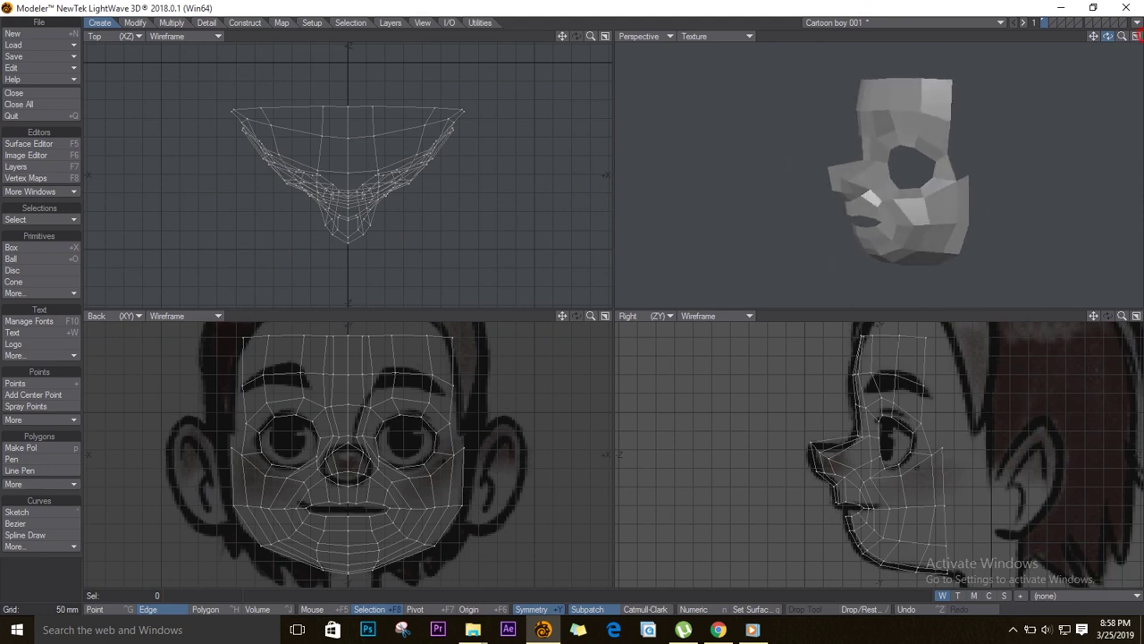
pyautogui.moveTo(885, 336); pyautogui.dragTo(902, 335)
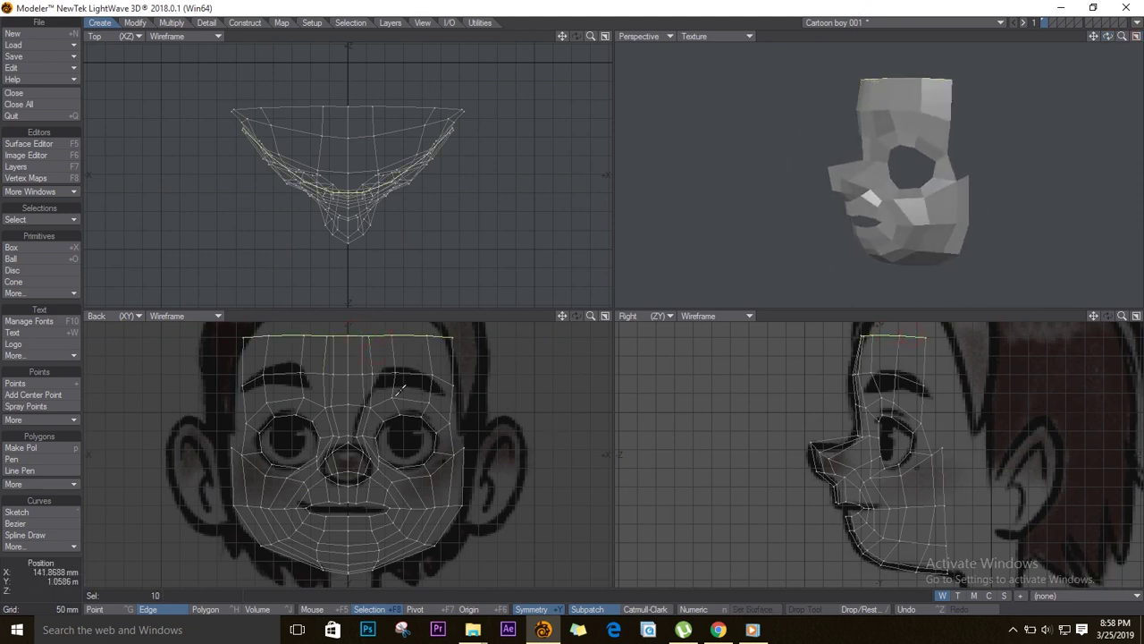
pyautogui.press('t')
pyautogui.keyDown('alt'); pyautogui.moveTo(904, 345); pyautogui.dragTo(833, 430); pyautogui.keyUp('alt')
pyautogui.press('y')
pyautogui.press('t')
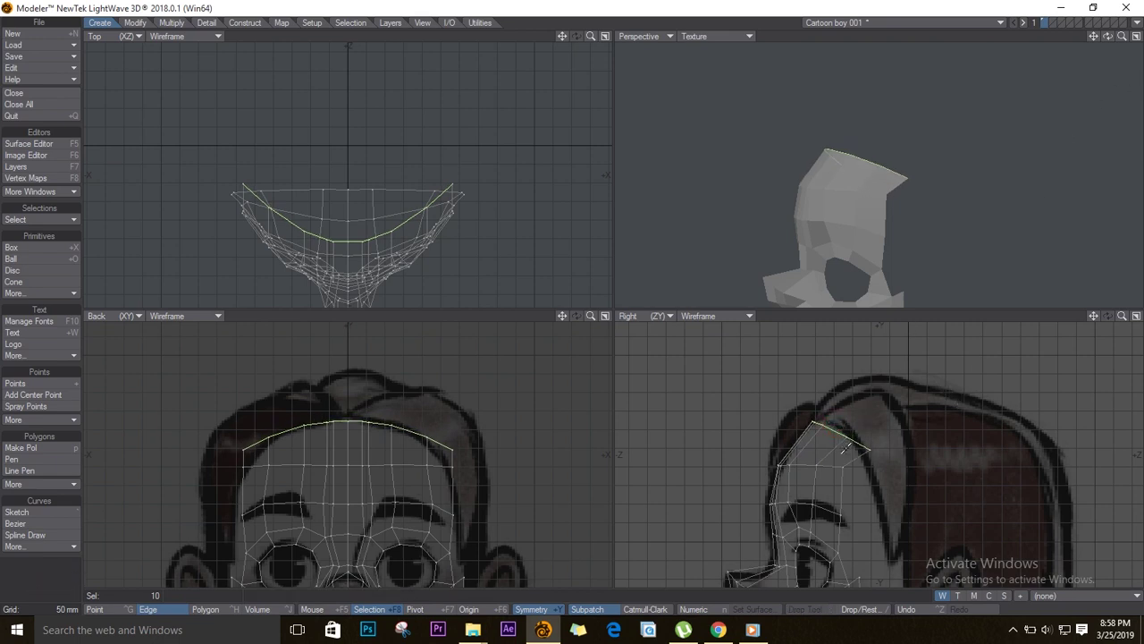
# - Extend the edge row across the crown in several segments, moving and rotating each to follow the side head outline
pyautogui.moveTo(835, 433)
pyautogui.mouseDown()
pyautogui.moveTo(933, 392)
pyautogui.moveTo(920, 409)
pyautogui.moveTo(891, 401)
pyautogui.moveTo(913, 412)
pyautogui.moveTo(859, 405)
pyautogui.moveTo(940, 408)
pyautogui.moveTo(957, 417)
pyautogui.moveTo(927, 410)
pyautogui.moveTo(992, 439)
pyautogui.moveTo(992, 430)
pyautogui.moveTo(978, 444)
pyautogui.moveTo(1045, 473)
pyautogui.moveTo(976, 391)
pyautogui.moveTo(955, 437)
pyautogui.mouseUp()
pyautogui.press('y')
pyautogui.press('t')
pyautogui.press('Return')
pyautogui.press('y')
pyautogui.press('e')
pyautogui.press('t')
pyautogui.press('y')
pyautogui.press('t')
pyautogui.press('y')
pyautogui.press('t')
pyautogui.moveTo(968, 398); pyautogui.dragTo(953, 384)
# - Save the object as Cartoon boy 001.lwo, overwriting the existing file
pyautogui.hotkey('shift', 's')
pyautogui.click(449, 332)
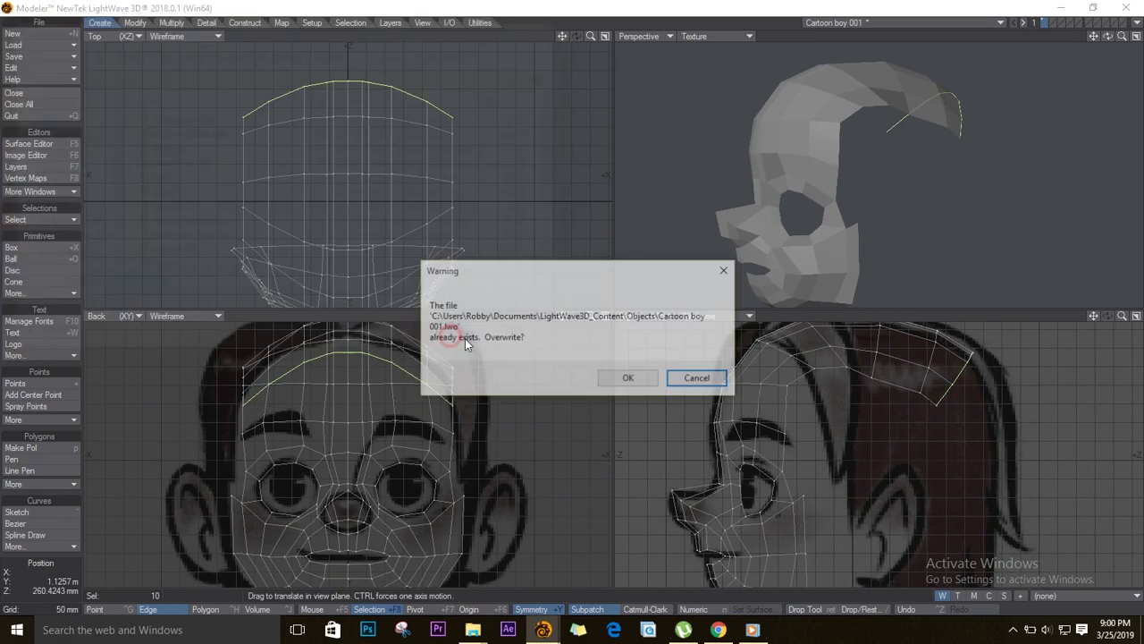
pyautogui.click(640, 380)
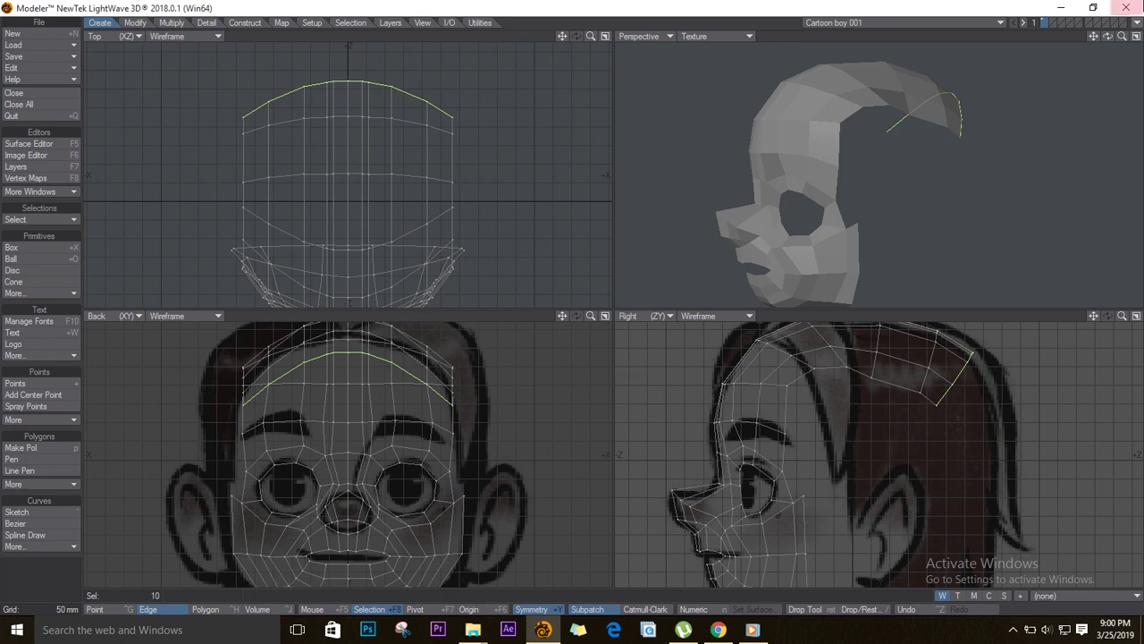
pyautogui.moveTo(1107, 37); pyautogui.dragTo(1139, 101)
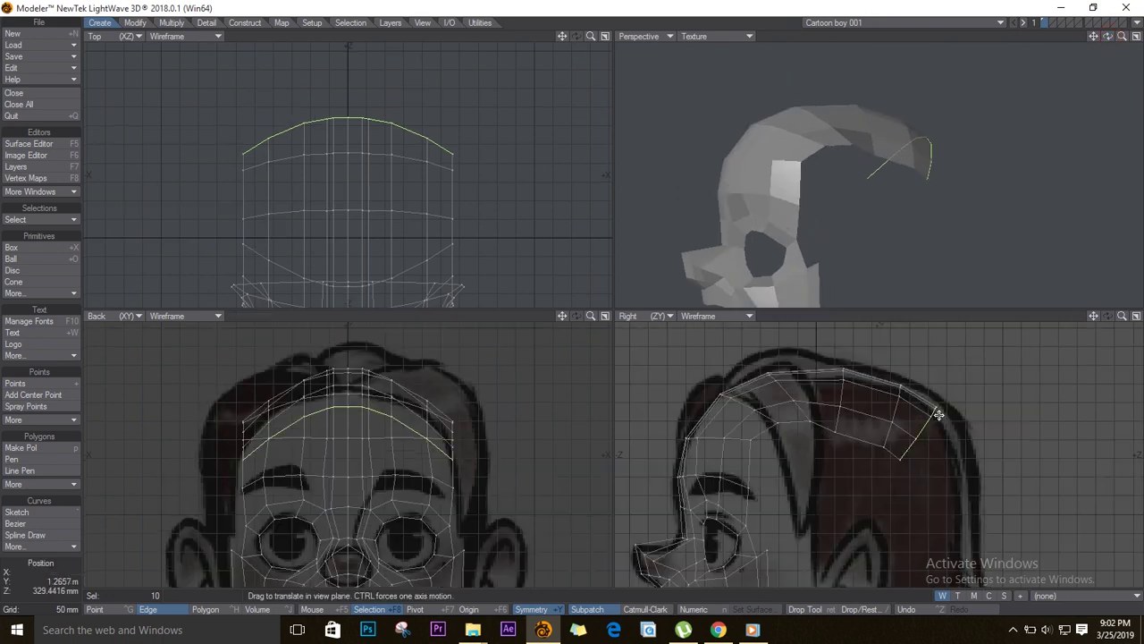
# - Deselect the rear edge row and move the lower side points of the crown strip in the side view to even its spacing
pyautogui.press('Return')
pyautogui.press('/')
pyautogui.press('t')
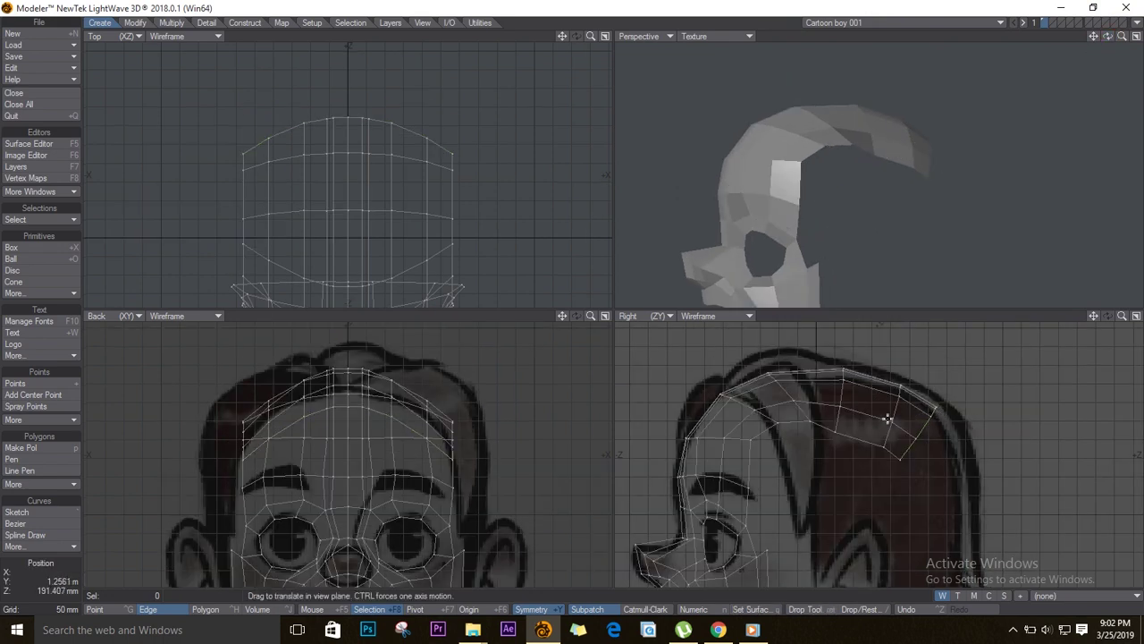
pyautogui.moveTo(788, 407); pyautogui.dragTo(923, 429)
pyautogui.moveTo(900, 460); pyautogui.dragTo(902, 457)
pyautogui.moveTo(810, 421)
pyautogui.mouseDown()
pyautogui.moveTo(804, 413)
pyautogui.moveTo(842, 416)
pyautogui.moveTo(891, 432)
pyautogui.moveTo(906, 451)
pyautogui.moveTo(930, 421)
pyautogui.mouseUp()
pyautogui.press('Return')
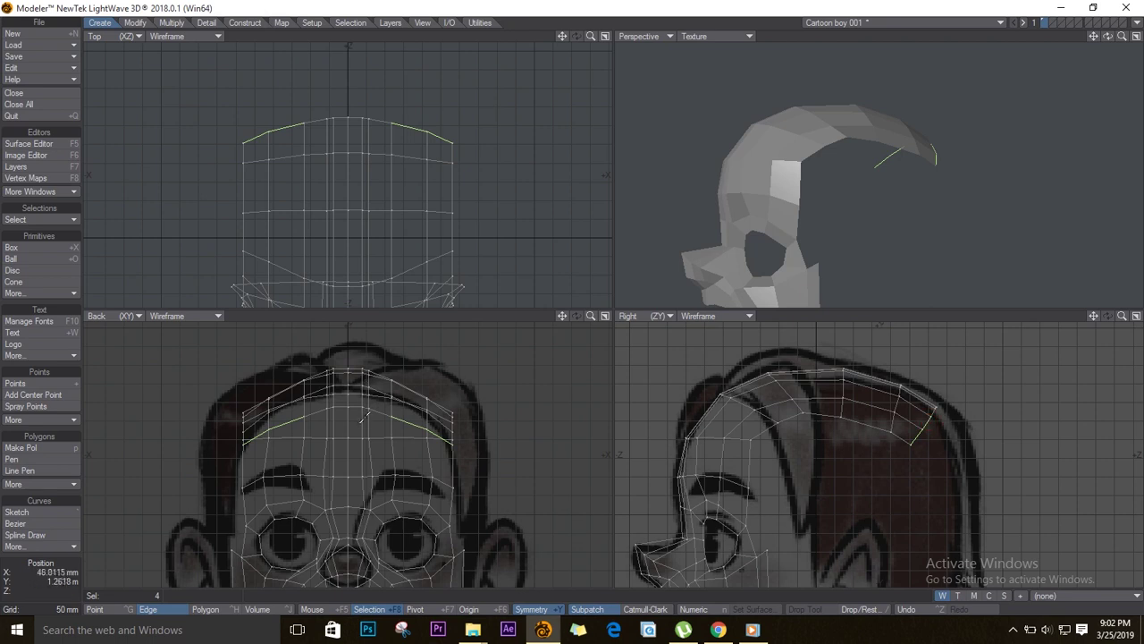
# - Select the crown's rear end edge row and extend it down over the back of the head, rotating it to follow the outline
pyautogui.moveTo(366, 127)
pyautogui.keyDown('shift'); pyautogui.mouseDown()
pyautogui.moveTo(347, 120)
pyautogui.moveTo(377, 150)
pyautogui.mouseUp(); pyautogui.keyUp('shift')
pyautogui.press('y')
pyautogui.moveTo(945, 443)
pyautogui.mouseDown()
pyautogui.moveTo(964, 443)
pyautogui.moveTo(948, 458)
pyautogui.mouseUp()
pyautogui.press('t')
pyautogui.press('e')
pyautogui.press('space')
pyautogui.press('space')
pyautogui.press('space')
pyautogui.press('space')
# - Extend the edge row further down the back of the head to about eye level, rotating it along the side reference
pyautogui.keyDown('alt'); pyautogui.moveTo(952, 520); pyautogui.dragTo(903, 441); pyautogui.keyUp('alt')
pyautogui.press('e')
pyautogui.press('y')
pyautogui.press('t')
pyautogui.moveTo(891, 435); pyautogui.dragTo(879, 486)
pyautogui.press('space')
pyautogui.keyDown('alt'); pyautogui.moveTo(897, 533); pyautogui.dragTo(894, 501); pyautogui.keyUp('alt')
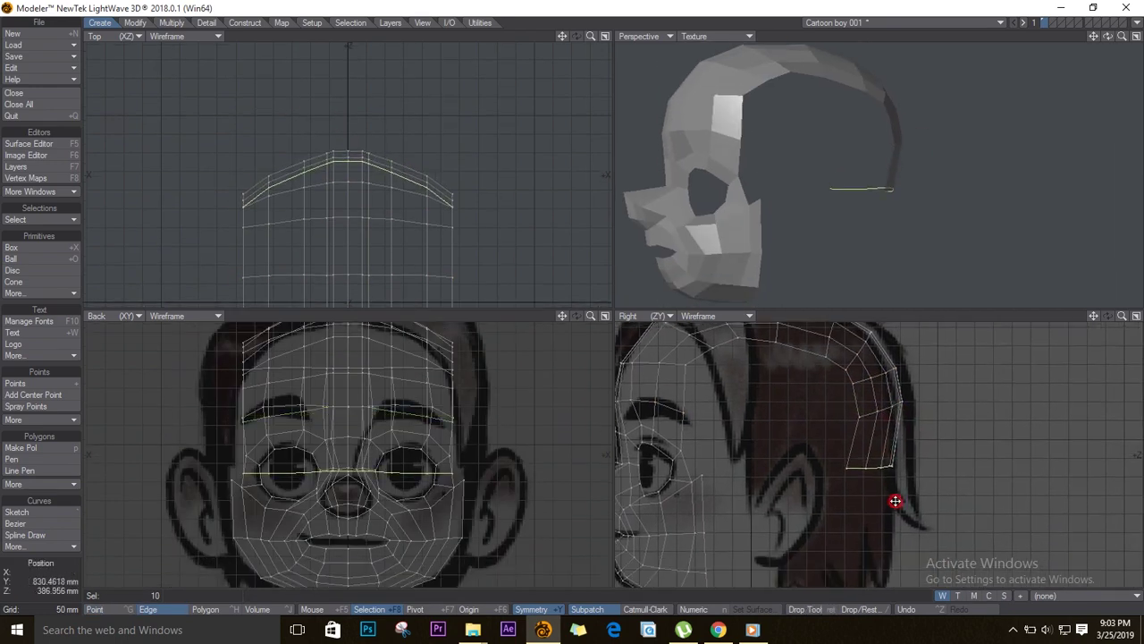
pyautogui.keyDown('alt'); pyautogui.moveTo(909, 411); pyautogui.dragTo(909, 444); pyautogui.keyUp('alt')
pyautogui.press('t')
pyautogui.press('space')
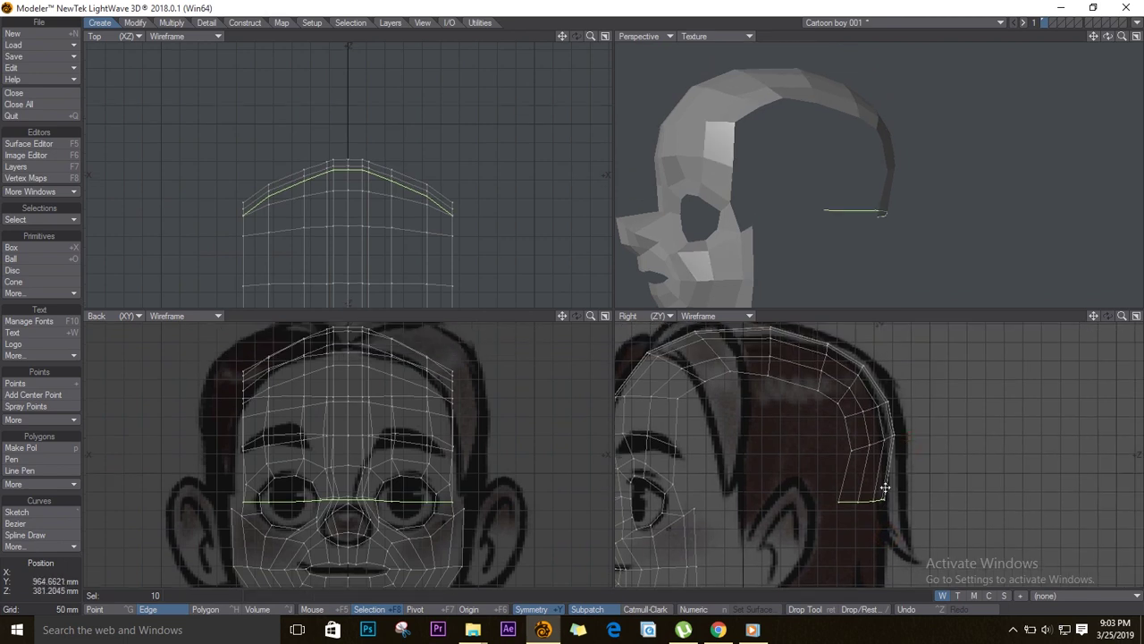
# - Extend the edge row in angled segments from eye level down to the nape, and deselect it
pyautogui.keyDown('alt'); pyautogui.moveTo(893, 497); pyautogui.dragTo(853, 451); pyautogui.keyUp('alt')
pyautogui.press('t')
pyautogui.press('e')
pyautogui.press('t')
pyautogui.press('e')
pyautogui.press('y')
pyautogui.moveTo(841, 412); pyautogui.dragTo(815, 464)
pyautogui.press('e')
pyautogui.press('t')
pyautogui.press('space')
pyautogui.keyDown('alt'); pyautogui.moveTo(804, 405); pyautogui.dragTo(835, 490); pyautogui.keyUp('alt')
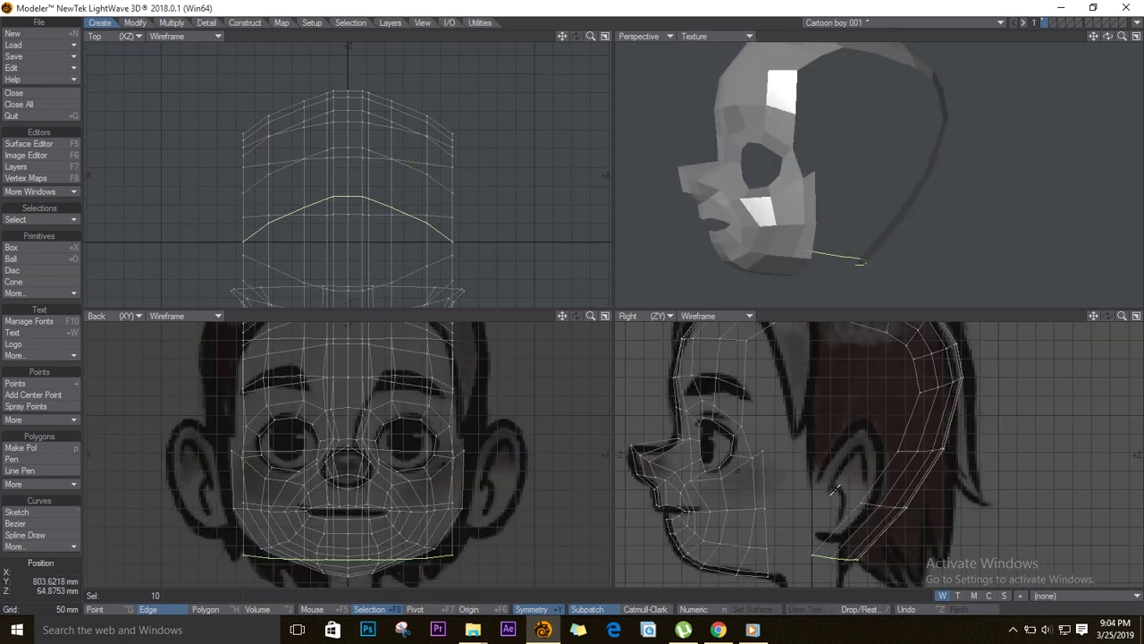
pyautogui.press('/')
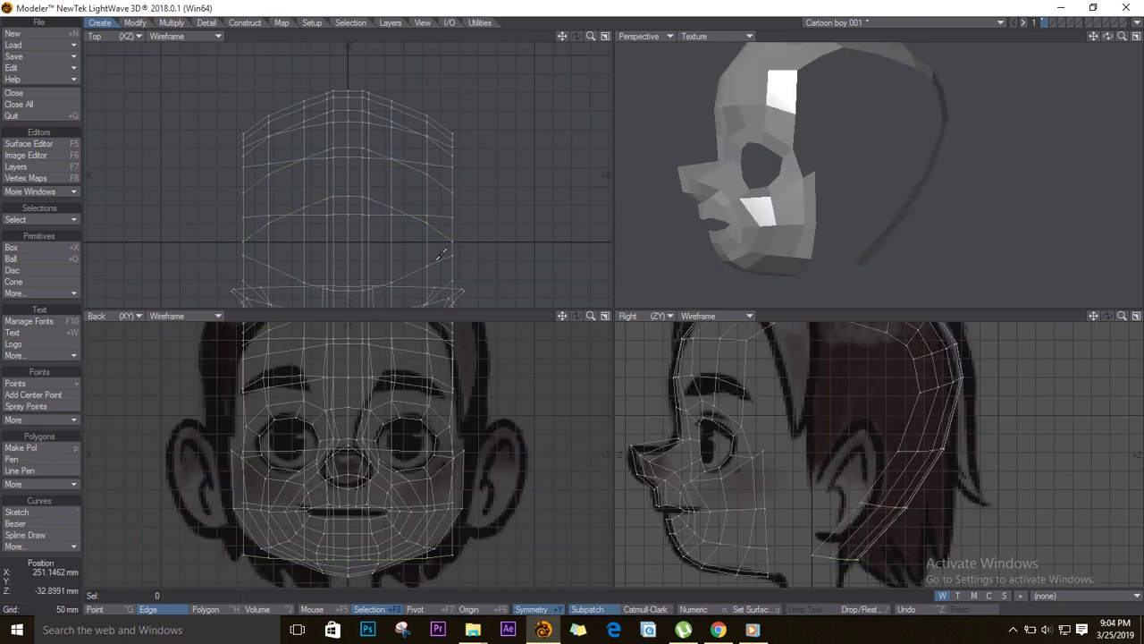
# - Reposition the temple point and the inner point of the rear head strip in the side view
pyautogui.moveTo(1107, 36); pyautogui.dragTo(1139, 32)
pyautogui.moveTo(1141, 75); pyautogui.dragTo(268, 233)
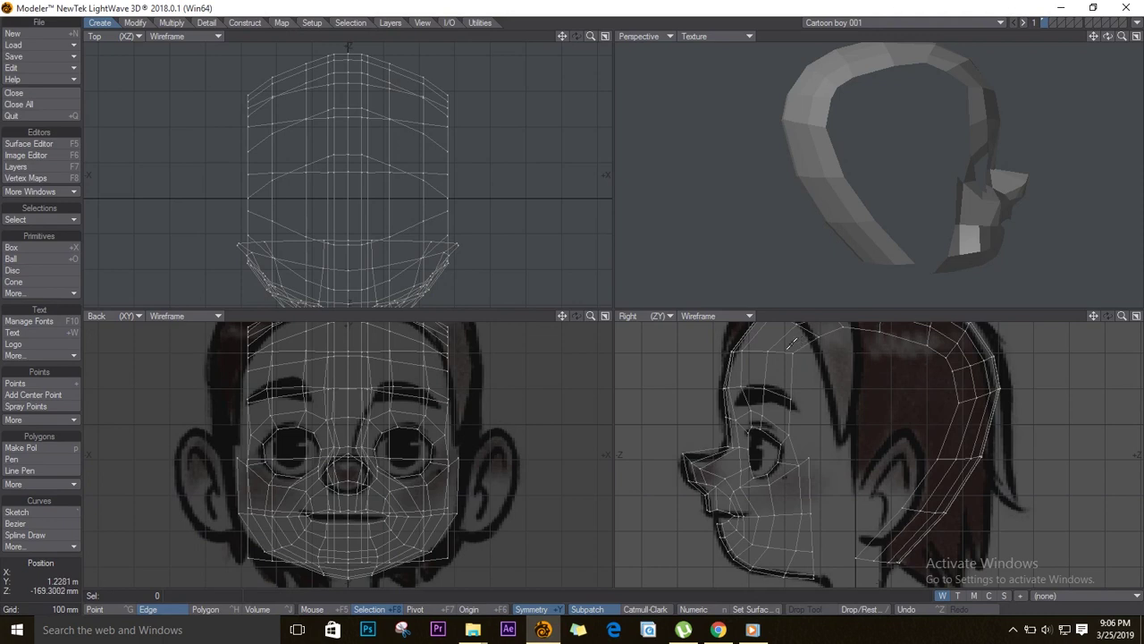
pyautogui.press('t')
pyautogui.moveTo(793, 353); pyautogui.dragTo(799, 359)
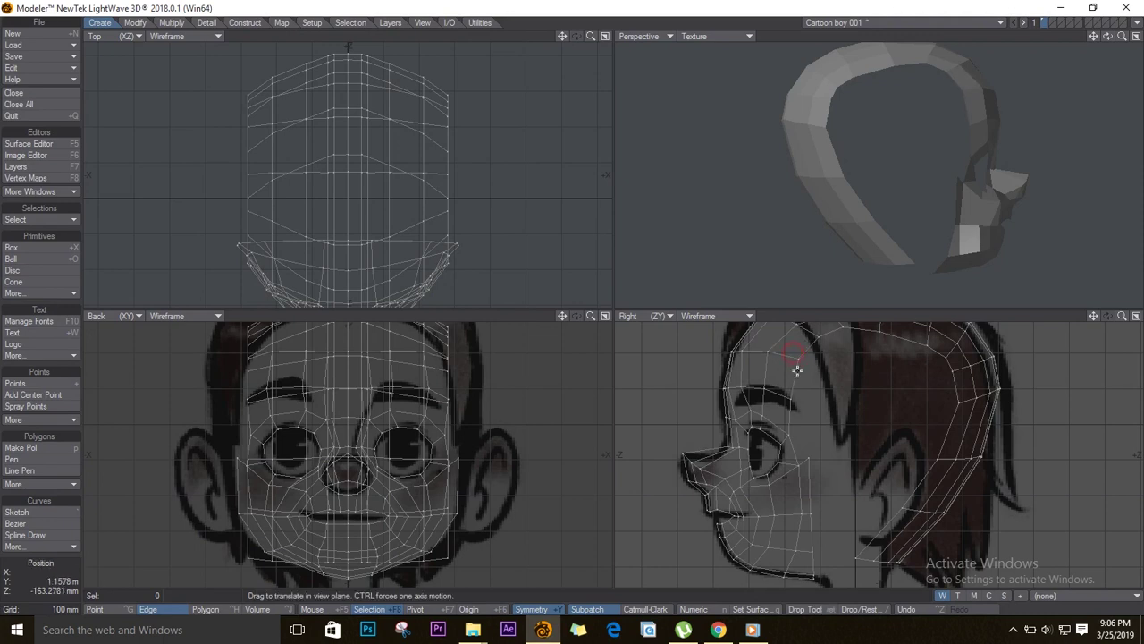
pyautogui.click(961, 404)
pyautogui.press('Return')
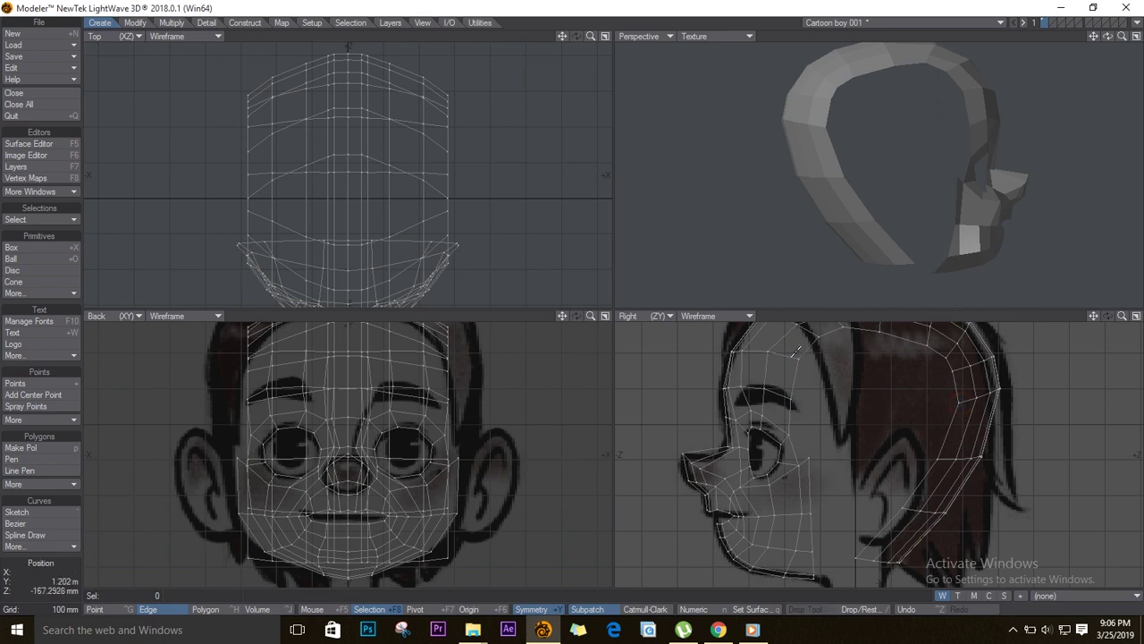
# - Select the face's side edges from temple to eye level, extend them backward and straighten the new edge column
pyautogui.moveTo(809, 338)
pyautogui.mouseDown()
pyautogui.moveTo(789, 380)
pyautogui.moveTo(798, 451)
pyautogui.mouseUp()
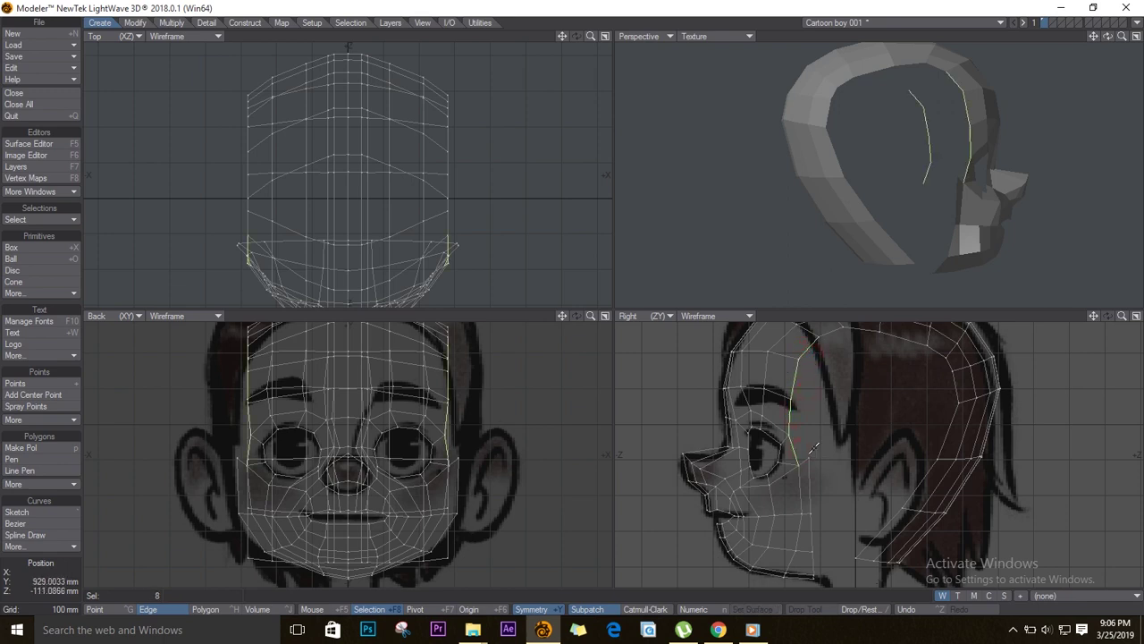
pyautogui.press('e')
pyautogui.press('t')
pyautogui.moveTo(802, 397)
pyautogui.mouseDown()
pyautogui.moveTo(821, 399)
pyautogui.moveTo(805, 398)
pyautogui.mouseUp()
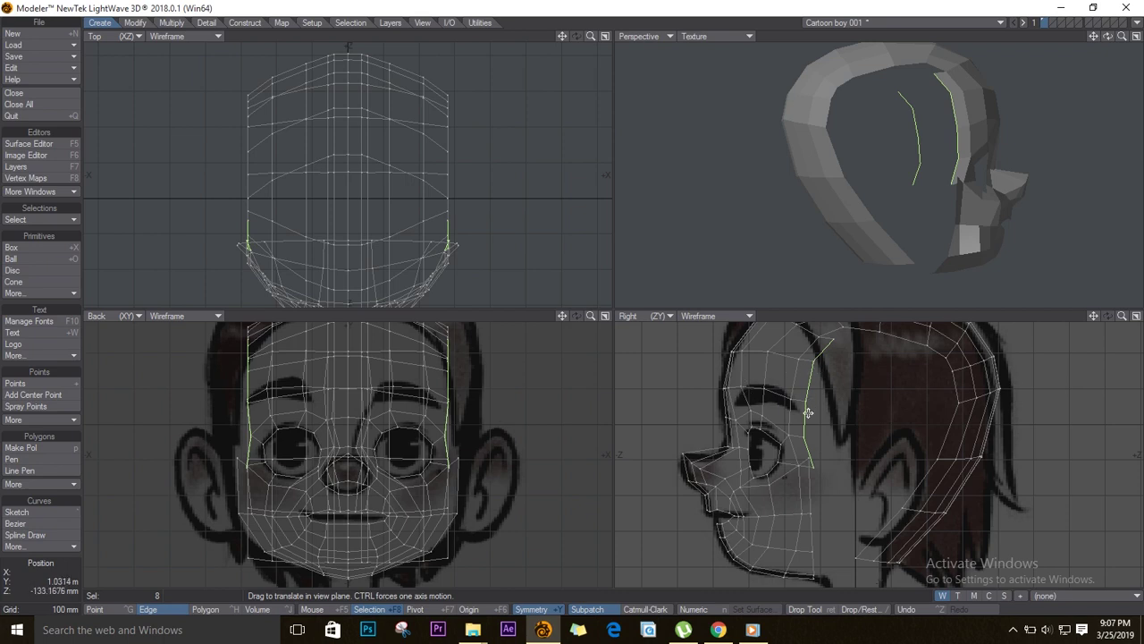
pyautogui.press('h')
pyautogui.moveTo(821, 402); pyautogui.dragTo(734, 390)
pyautogui.press('t')
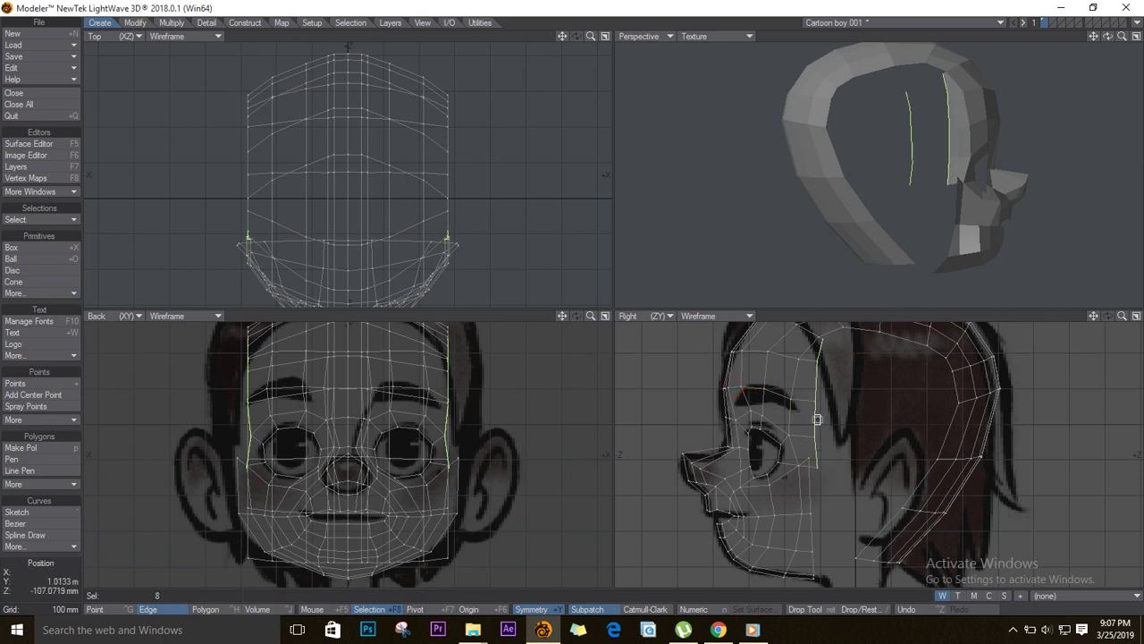
# - Rotate the new side edge column by about -5° in the side view, and clear the selection
pyautogui.press('Return')
pyautogui.press('y')
pyautogui.moveTo(817, 410); pyautogui.dragTo(819, 412)
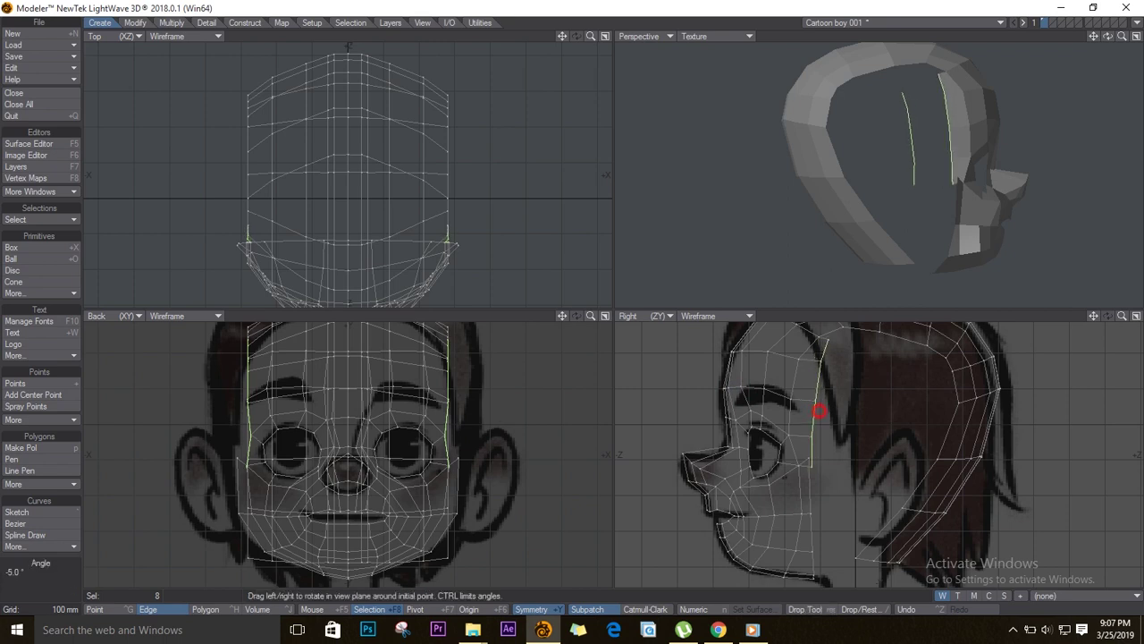
pyautogui.press('space')
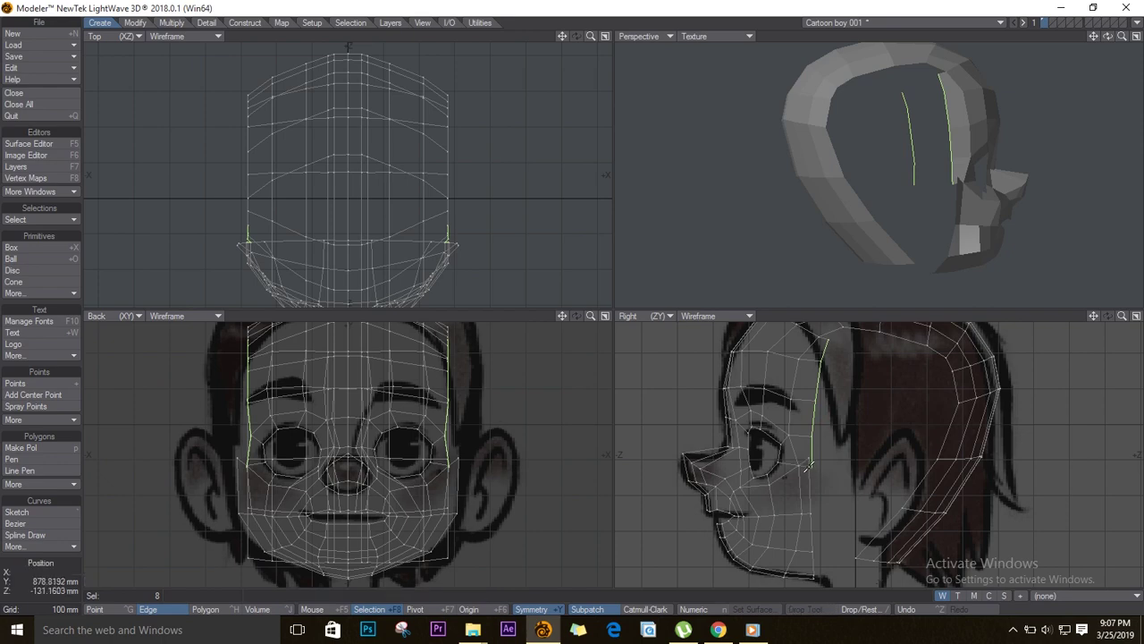
pyautogui.press(']')
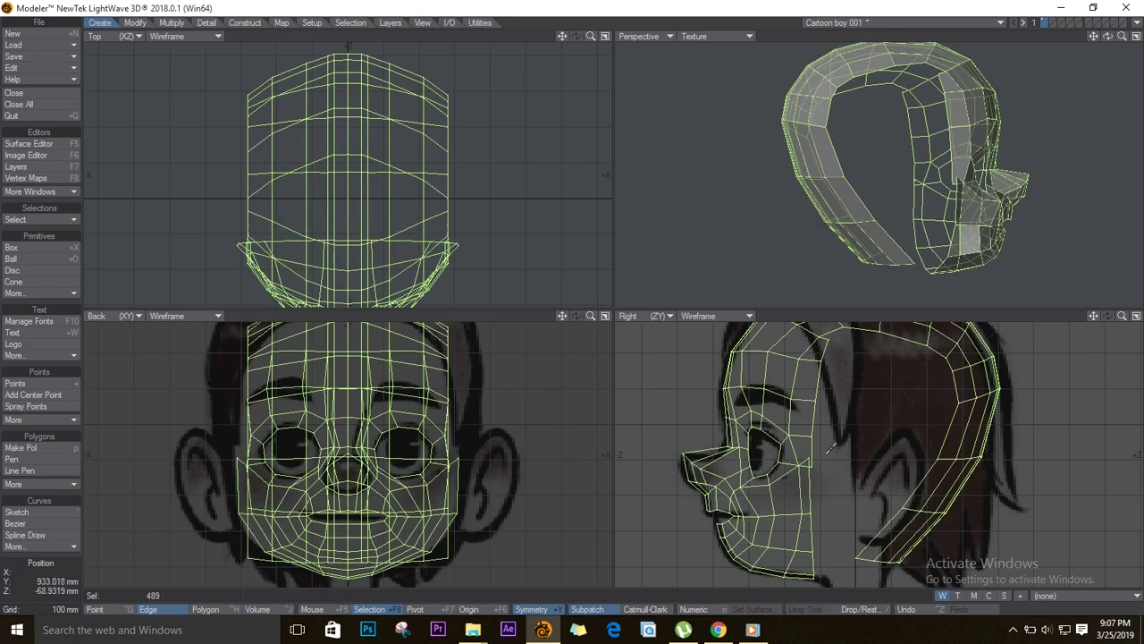
pyautogui.press('/')
# - Weld the lower end point of the new side edges to the neighbouring cheek corner point on both sides
pyautogui.keyDown('ctrl'); pyautogui.keyDown('alt'); pyautogui.moveTo(812, 464); pyautogui.dragTo(902, 480); pyautogui.keyUp('alt'); pyautogui.keyUp('ctrl')
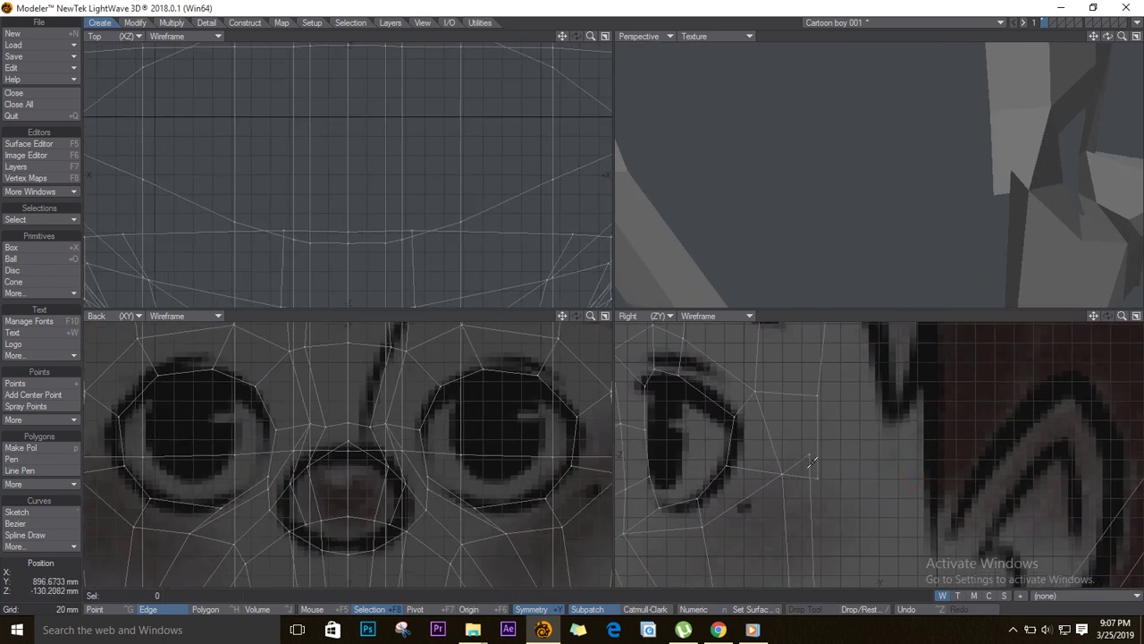
pyautogui.click(96, 610)
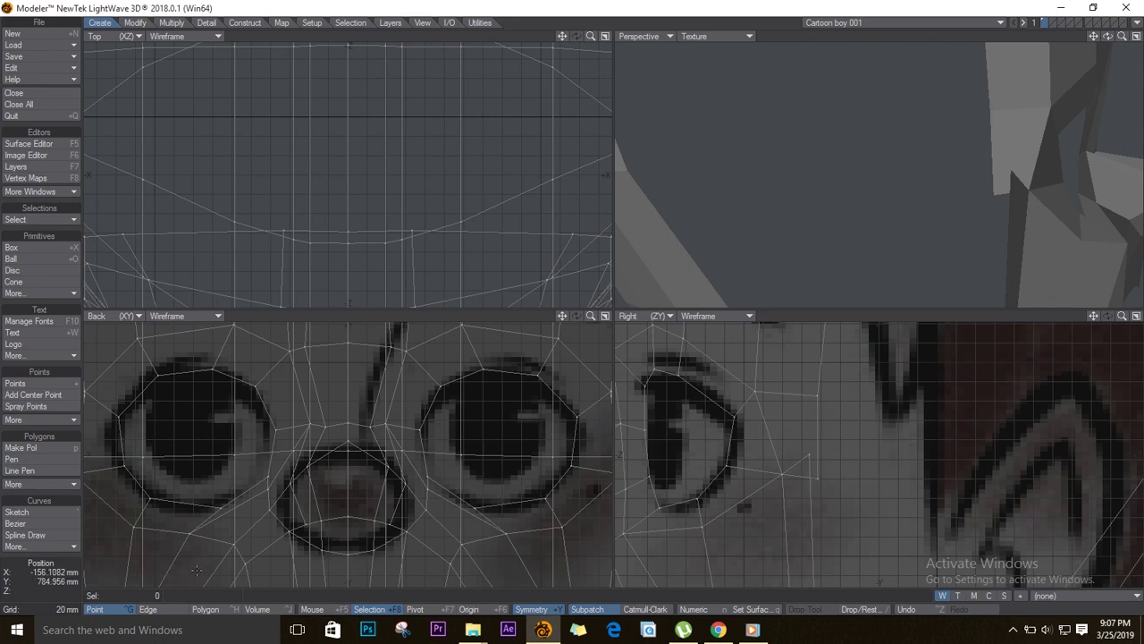
pyautogui.click(808, 455)
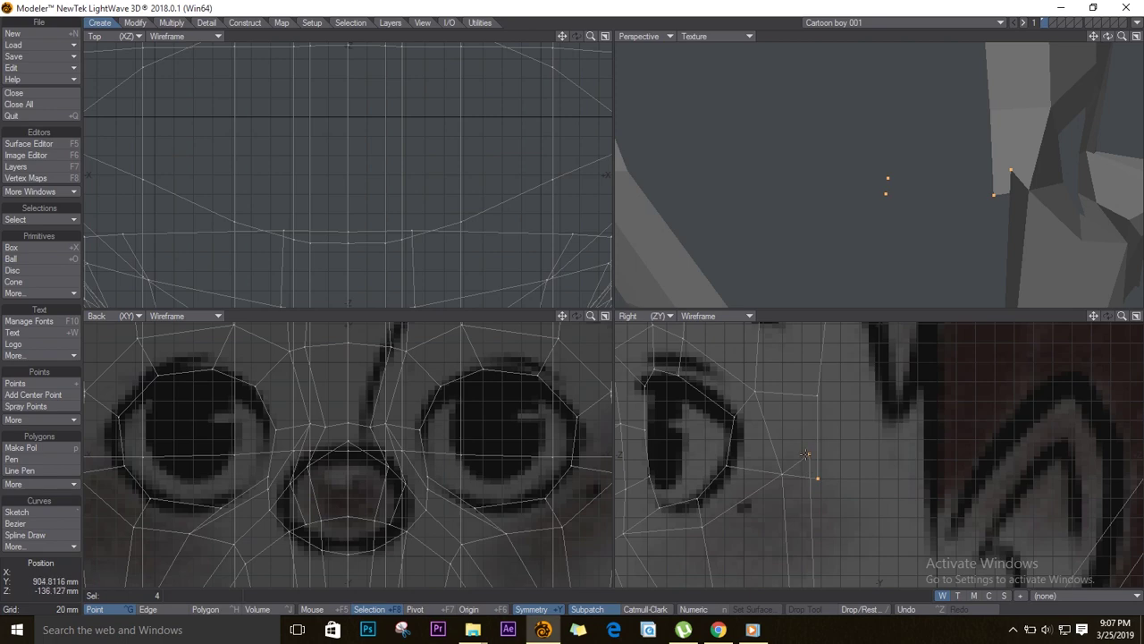
pyautogui.hotkey('ctrl', 'w')
pyautogui.press('a')
pyautogui.press('/')
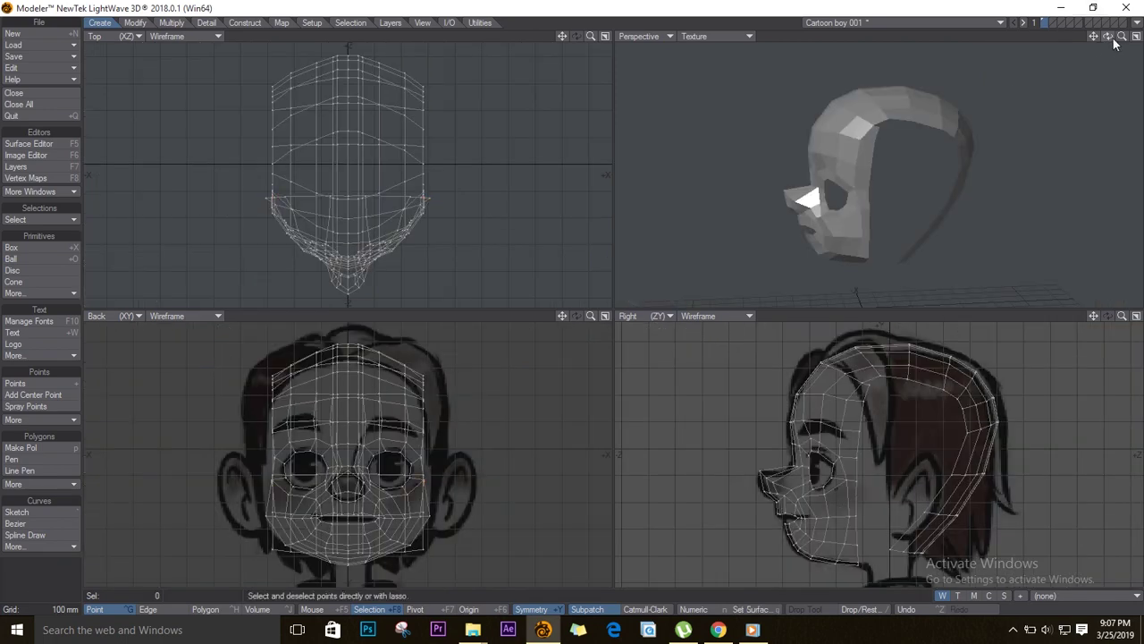
# - Extend the inner side edges of the rear head strip forward toward the ear, flatten their curve, and deselect them
pyautogui.moveTo(1110, 38); pyautogui.dragTo(943, 123)
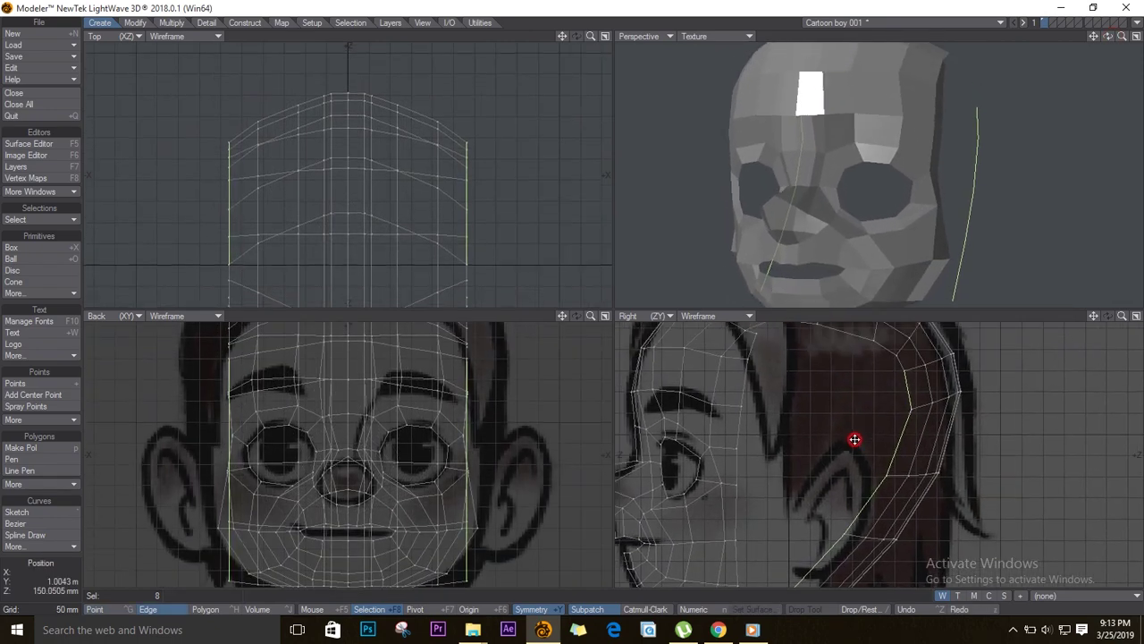
pyautogui.keyDown('alt'); pyautogui.moveTo(854, 439); pyautogui.dragTo(858, 448); pyautogui.keyUp('alt')
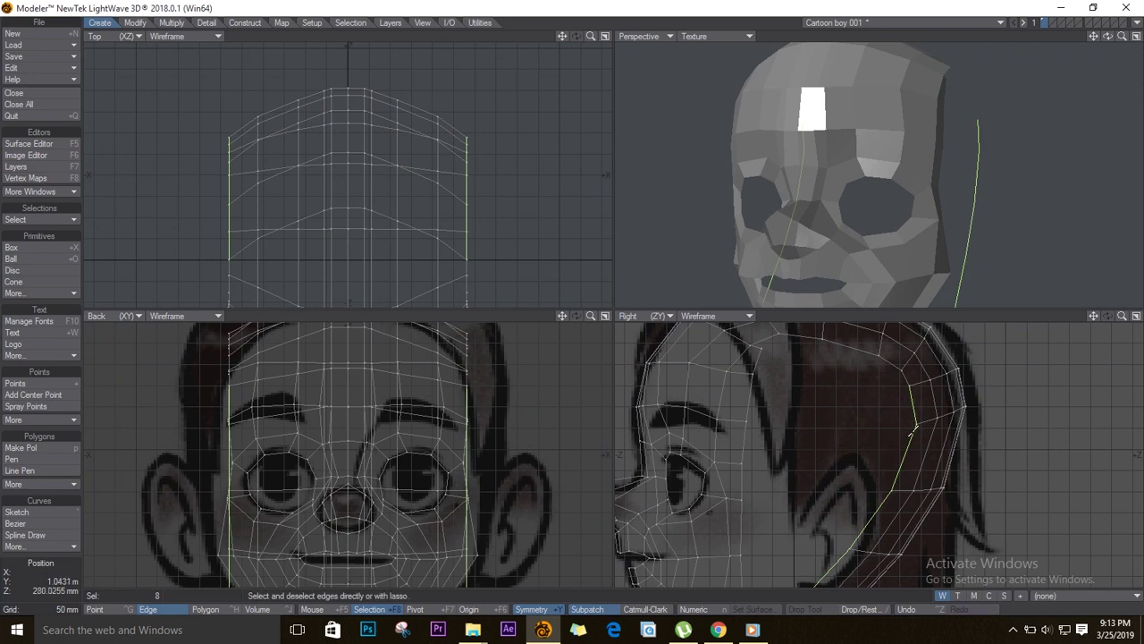
pyautogui.press('e')
pyautogui.press('t')
pyautogui.moveTo(917, 439); pyautogui.dragTo(881, 461)
pyautogui.press('h')
pyautogui.press('t')
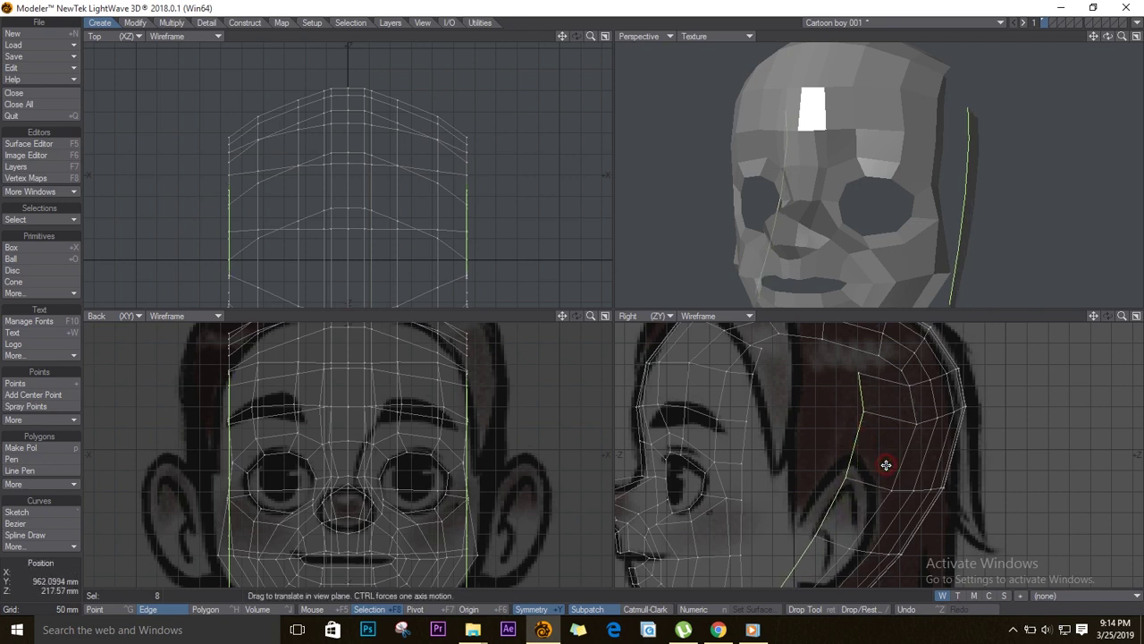
pyautogui.press('space')
pyautogui.press('/')
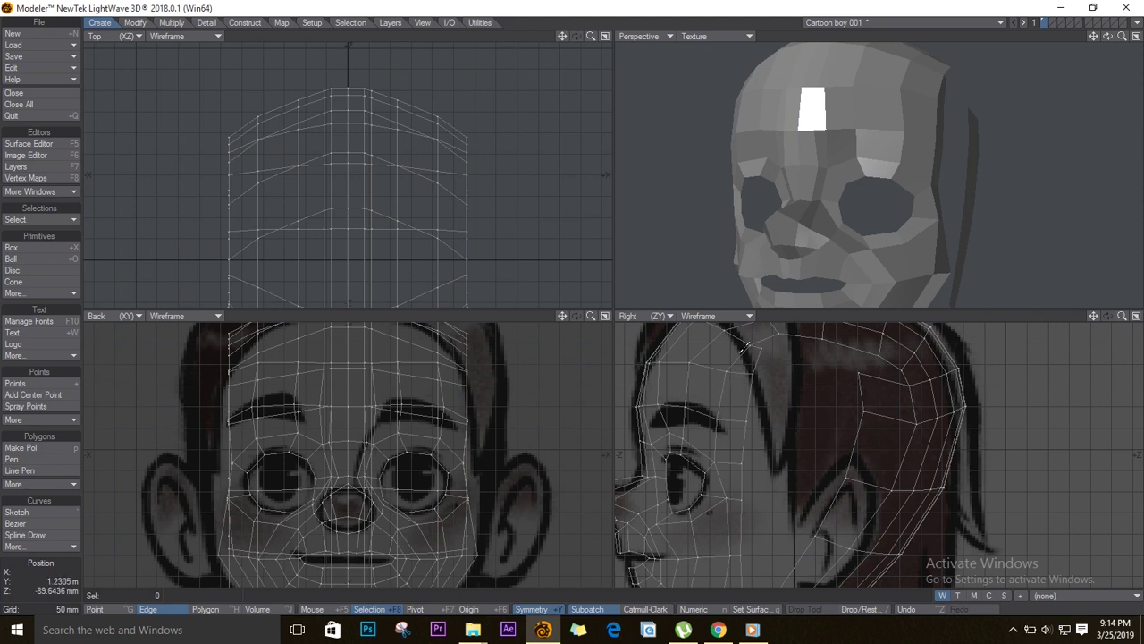
# - Build four-point polygons on both sides at the rear strip's upper corner and at the temple beneath the crown strip
pyautogui.click(95, 609)
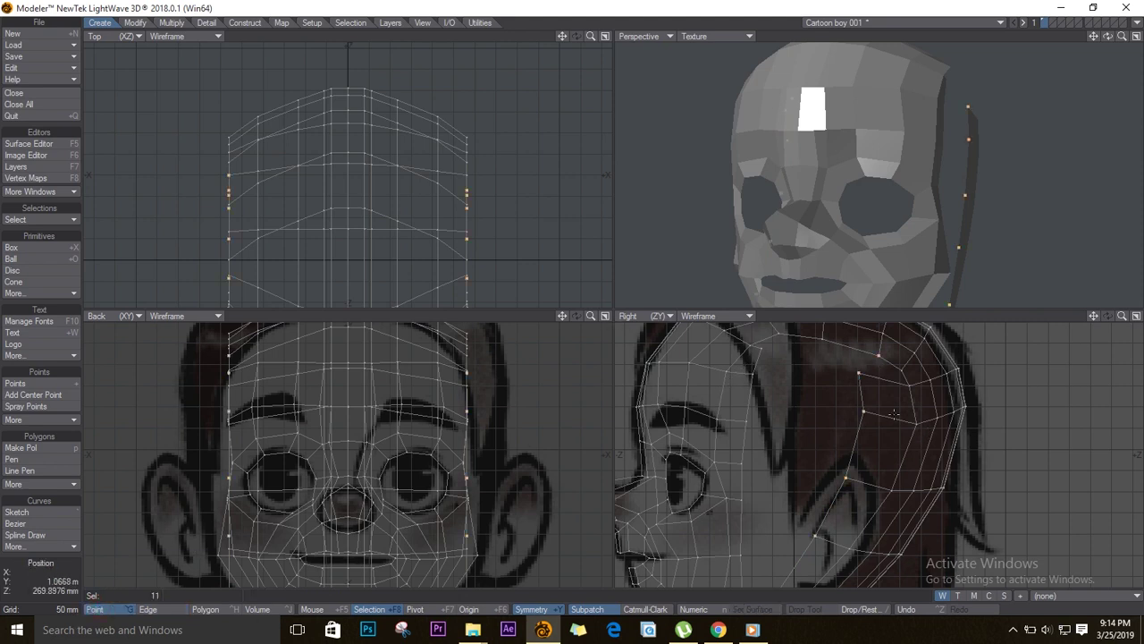
pyautogui.press('/')
pyautogui.click(860, 376)
pyautogui.keyDown('shift'); pyautogui.click(907, 383); pyautogui.keyUp('shift')
pyautogui.keyDown('shift'); pyautogui.click(899, 369); pyautogui.keyUp('shift')
pyautogui.press('p')
pyautogui.press('/')
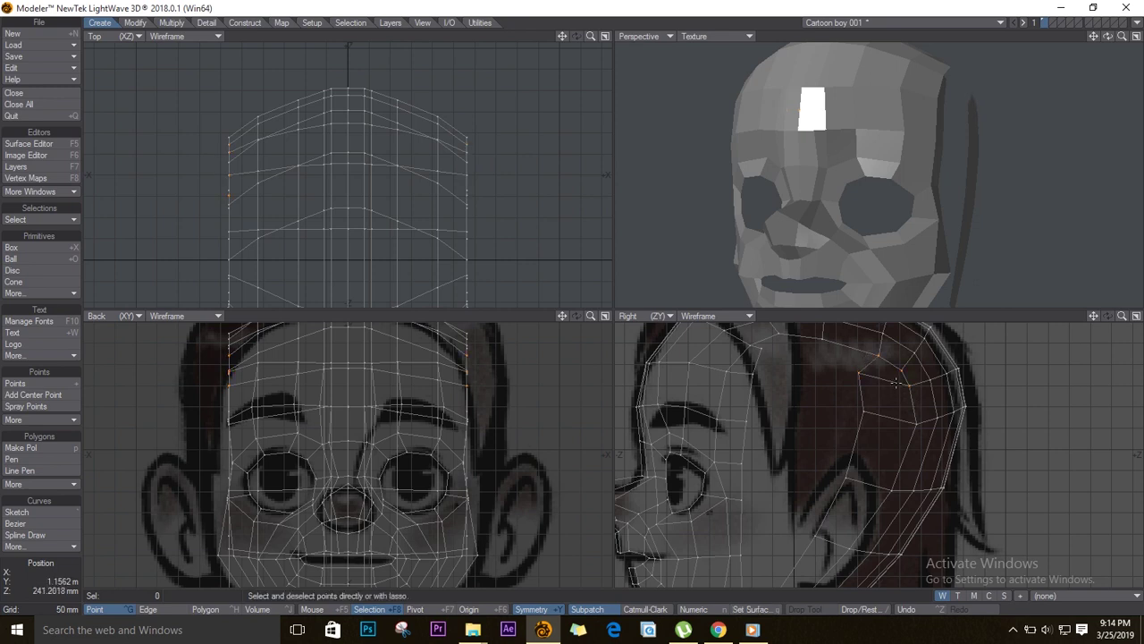
pyautogui.moveTo(763, 348)
pyautogui.mouseDown()
pyautogui.moveTo(745, 339)
pyautogui.moveTo(795, 324)
pyautogui.moveTo(823, 337)
pyautogui.mouseUp()
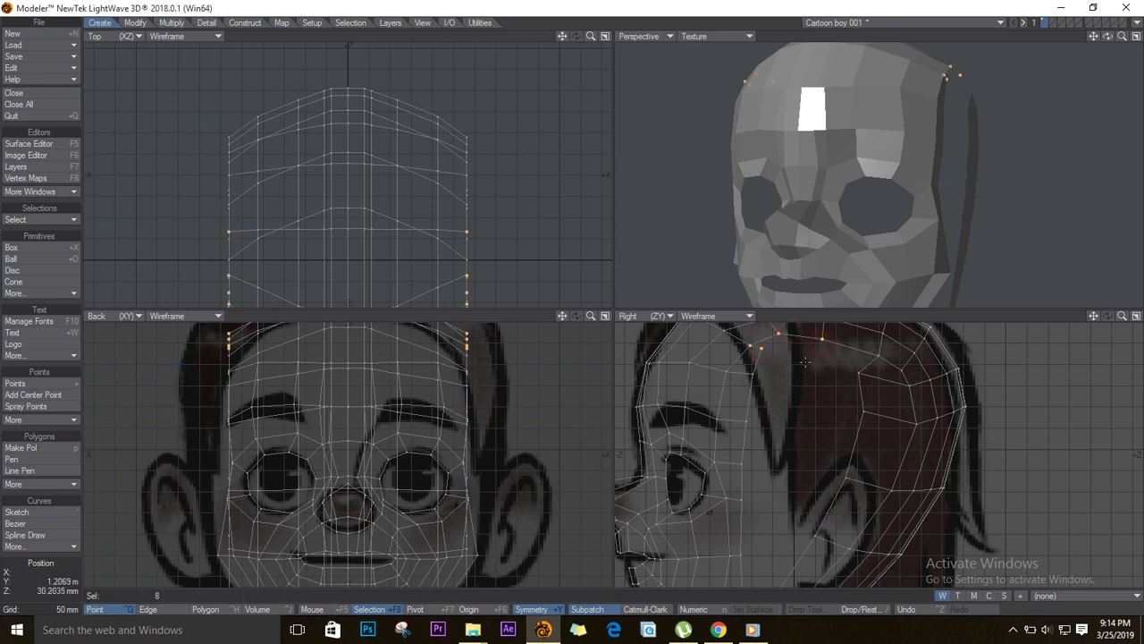
pyautogui.click(783, 359)
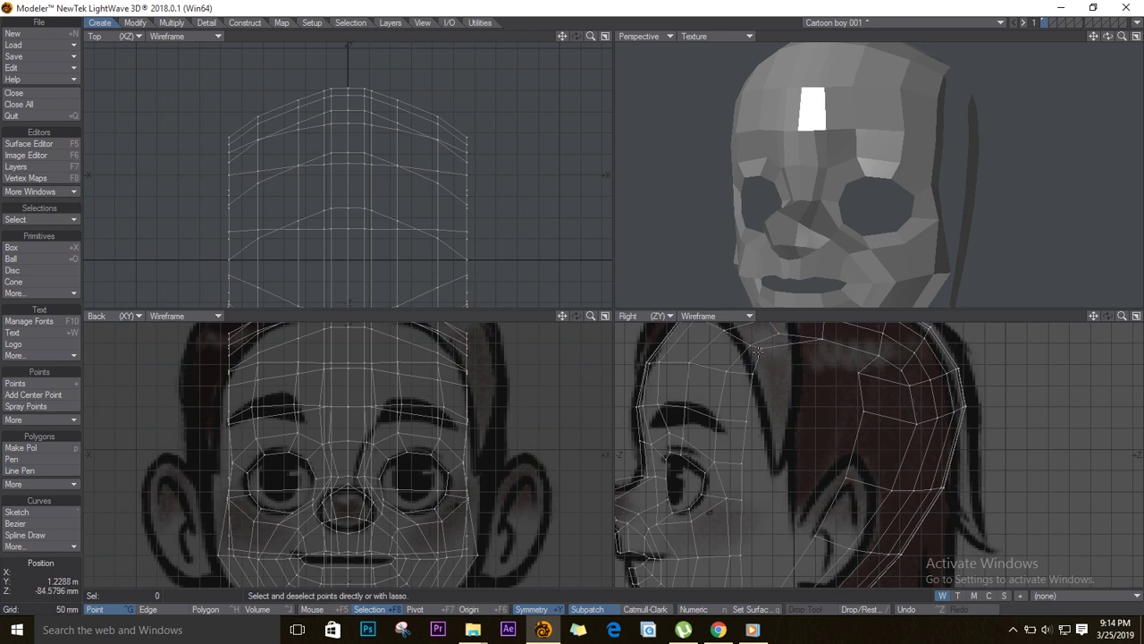
# - Move the temple polygon's lower corner back and adjust the rear corner polygon's points to smooth the side opening
pyautogui.press('t')
pyautogui.moveTo(758, 349)
pyautogui.mouseDown()
pyautogui.moveTo(774, 355)
pyautogui.moveTo(760, 379)
pyautogui.moveTo(778, 358)
pyautogui.mouseUp()
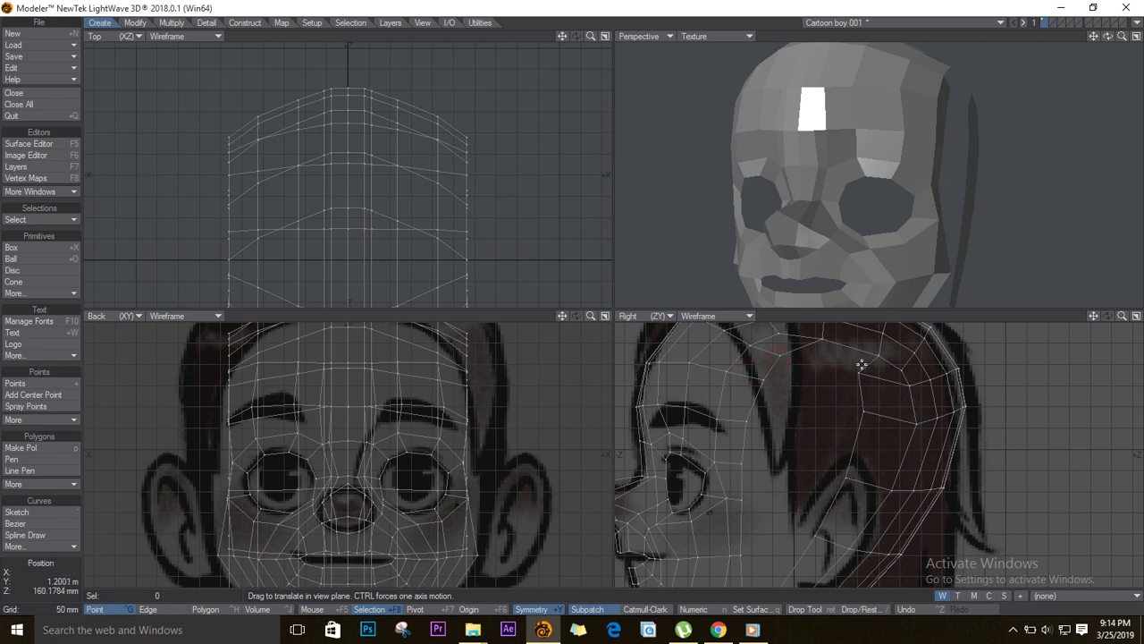
pyautogui.moveTo(877, 357)
pyautogui.mouseDown()
pyautogui.moveTo(859, 374)
pyautogui.moveTo(860, 411)
pyautogui.mouseUp()
pyautogui.press('space')
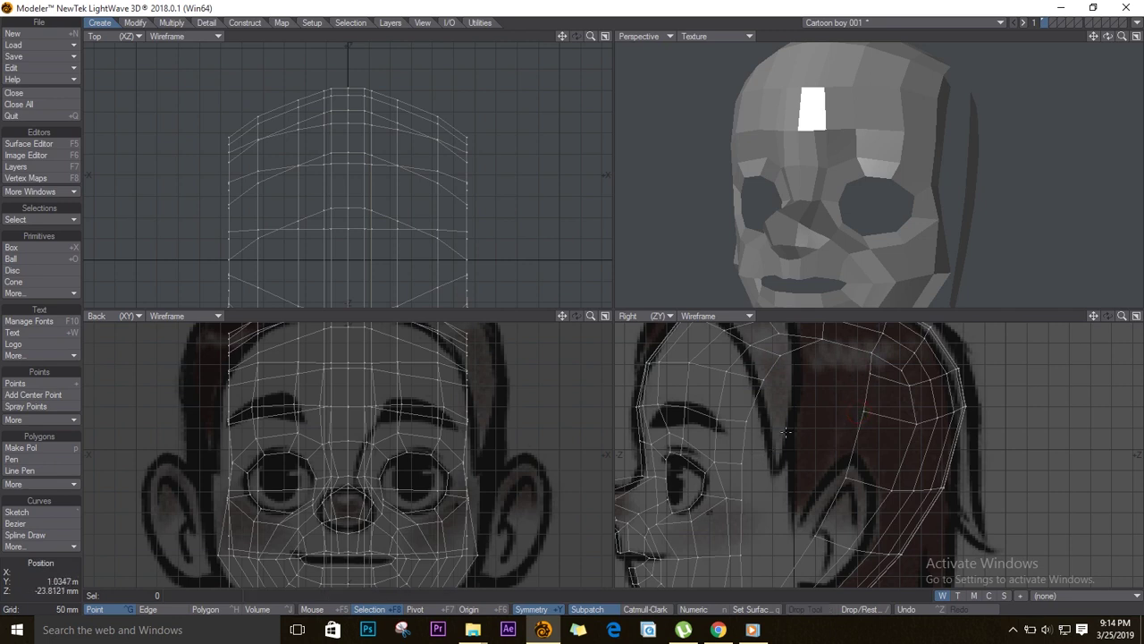
pyautogui.press('space')
pyautogui.press('space')
pyautogui.press('space')
pyautogui.press('space')
pyautogui.press('space')
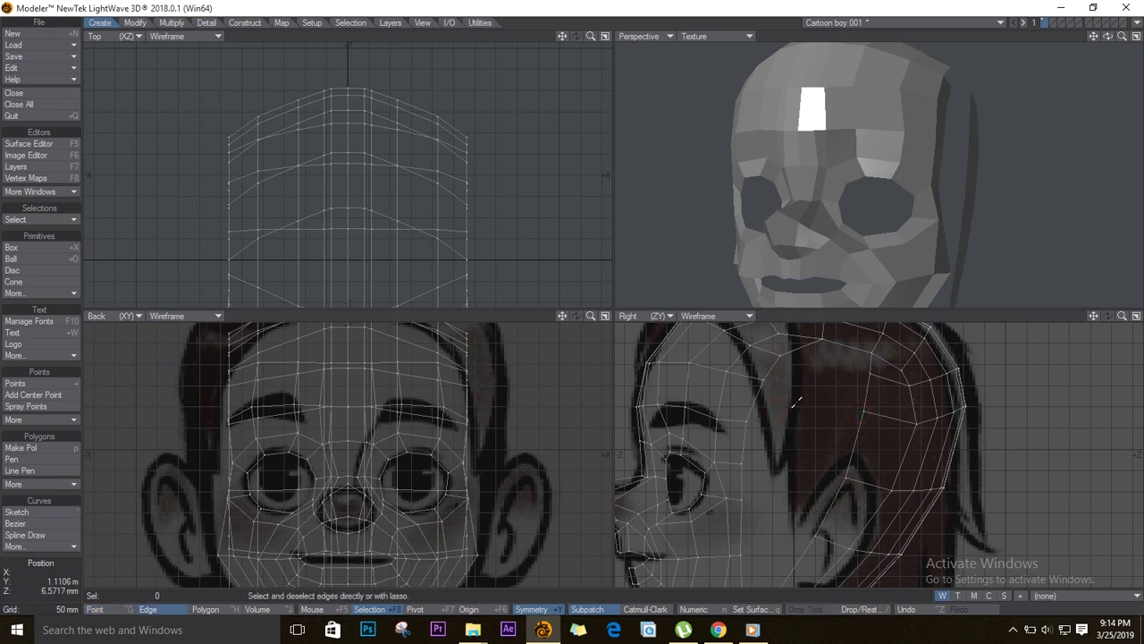
pyautogui.press('space')
pyautogui.press('space')
pyautogui.press('space')
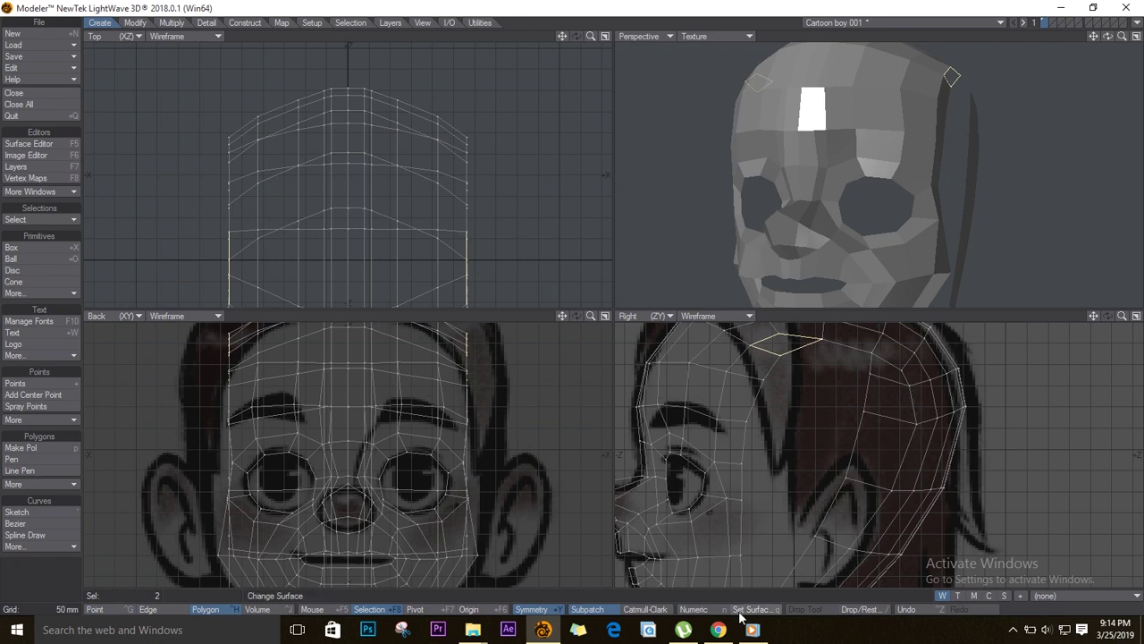
pyautogui.click(740, 609)
# - Build two stacked four-point polygons on each side, bridging the temple edge to the rear head strip beneath the crown
pyautogui.hotkey('ctrl', 'g')
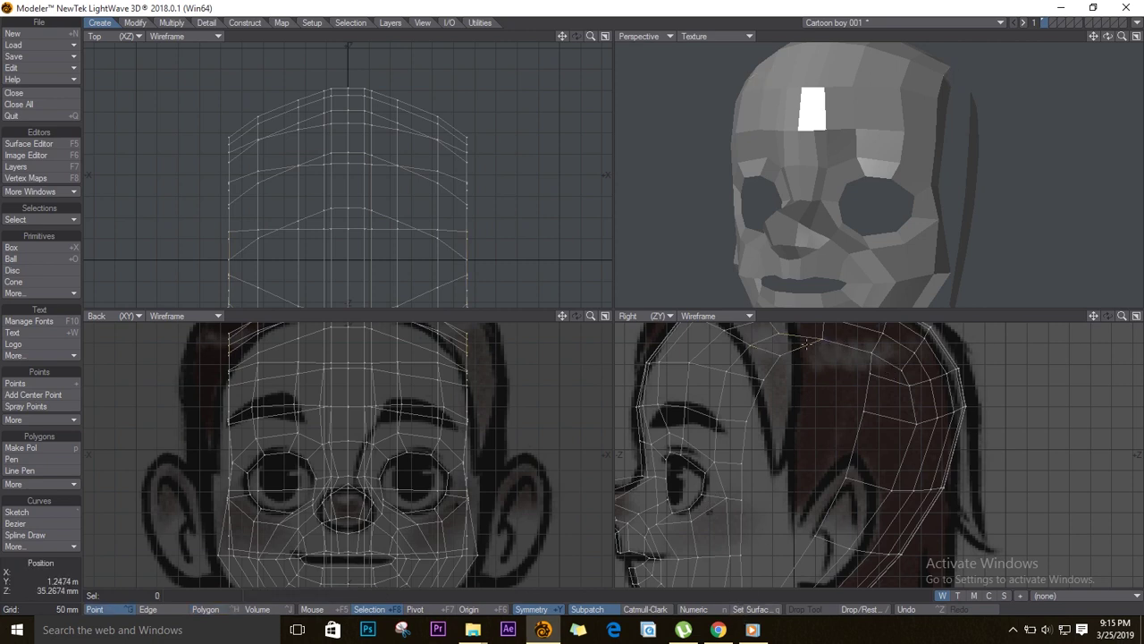
pyautogui.moveTo(783, 356)
pyautogui.mouseDown()
pyautogui.moveTo(822, 337)
pyautogui.moveTo(872, 344)
pyautogui.moveTo(870, 377)
pyautogui.mouseUp()
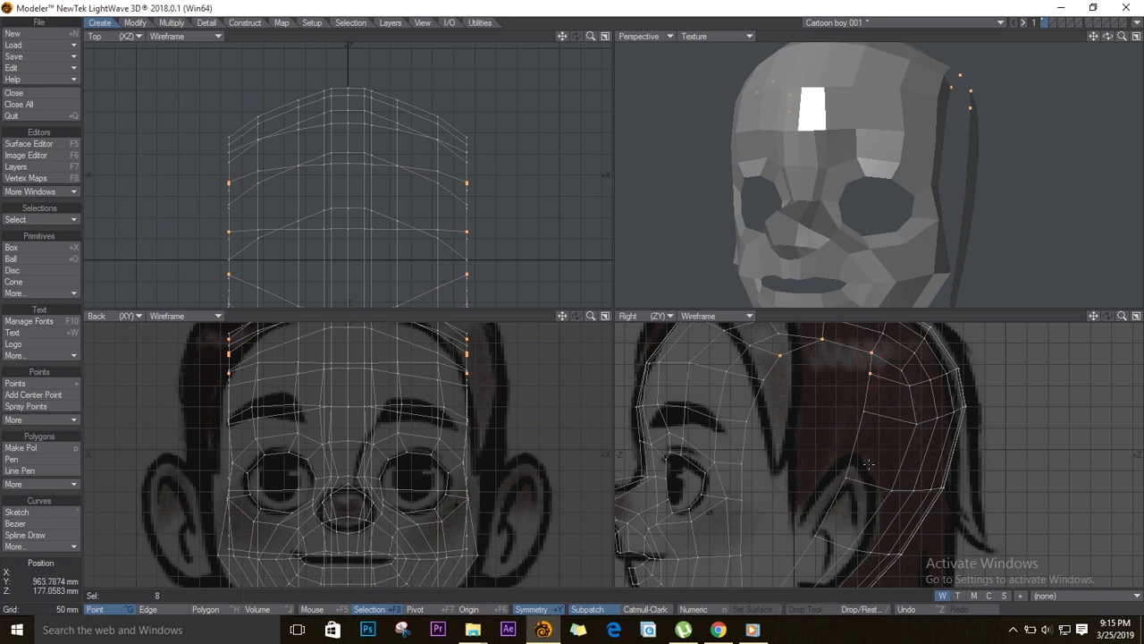
pyautogui.press('/')
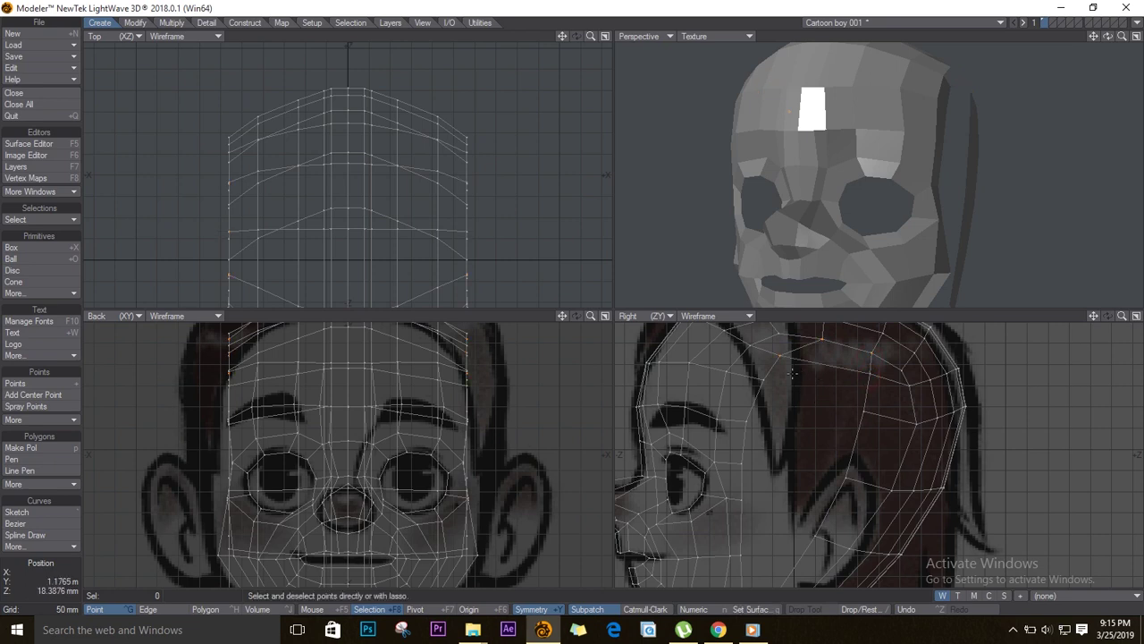
pyautogui.moveTo(763, 381)
pyautogui.mouseDown()
pyautogui.moveTo(787, 352)
pyautogui.moveTo(870, 378)
pyautogui.moveTo(864, 418)
pyautogui.mouseUp()
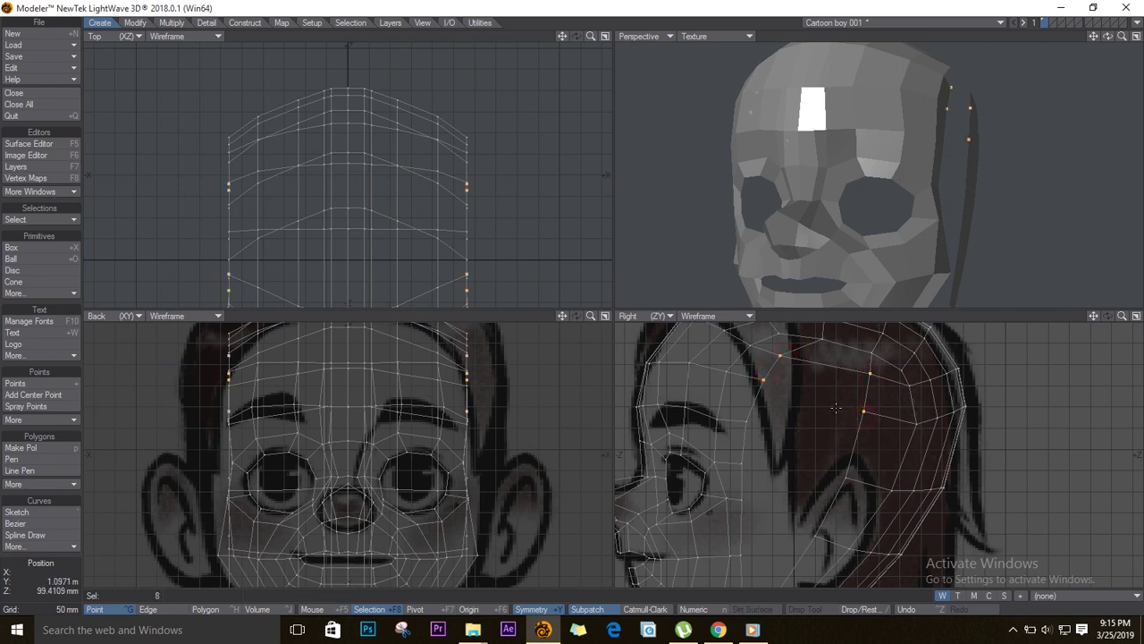
pyautogui.hotkey('ctrl', 'w')
pyautogui.hotkey('ctrl', 'z')
pyautogui.press('p')
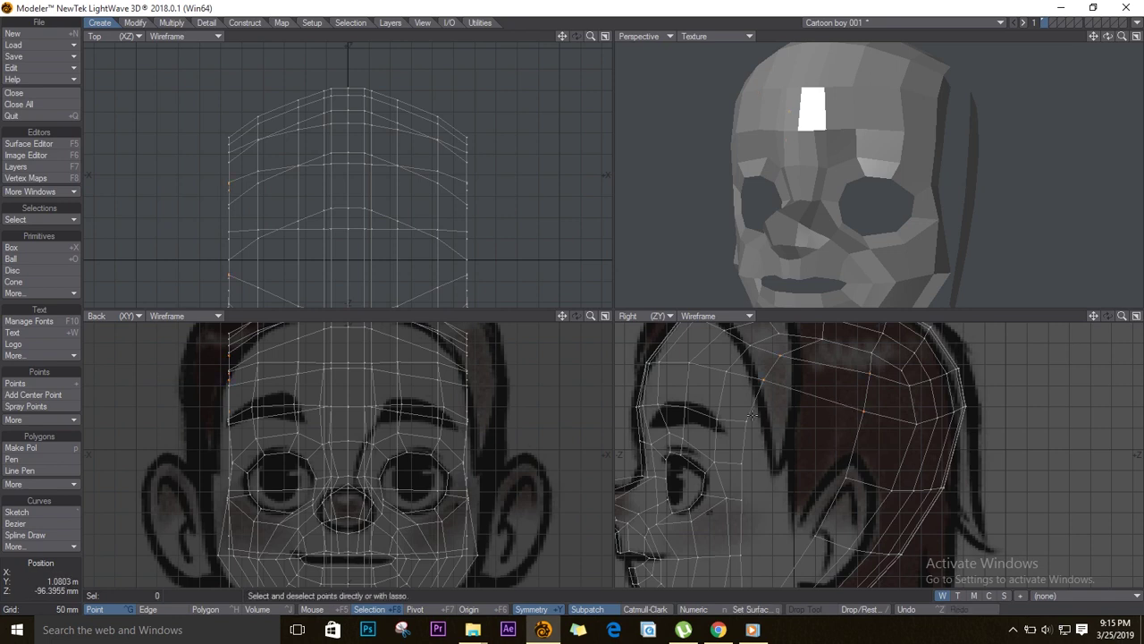
# - Build two more four-point polygons on each side, joining the face edge beside the eye to the rear strip near the ear
pyautogui.click(746, 419)
pyautogui.keyDown('shift'); pyautogui.click(848, 478); pyautogui.keyUp('shift')
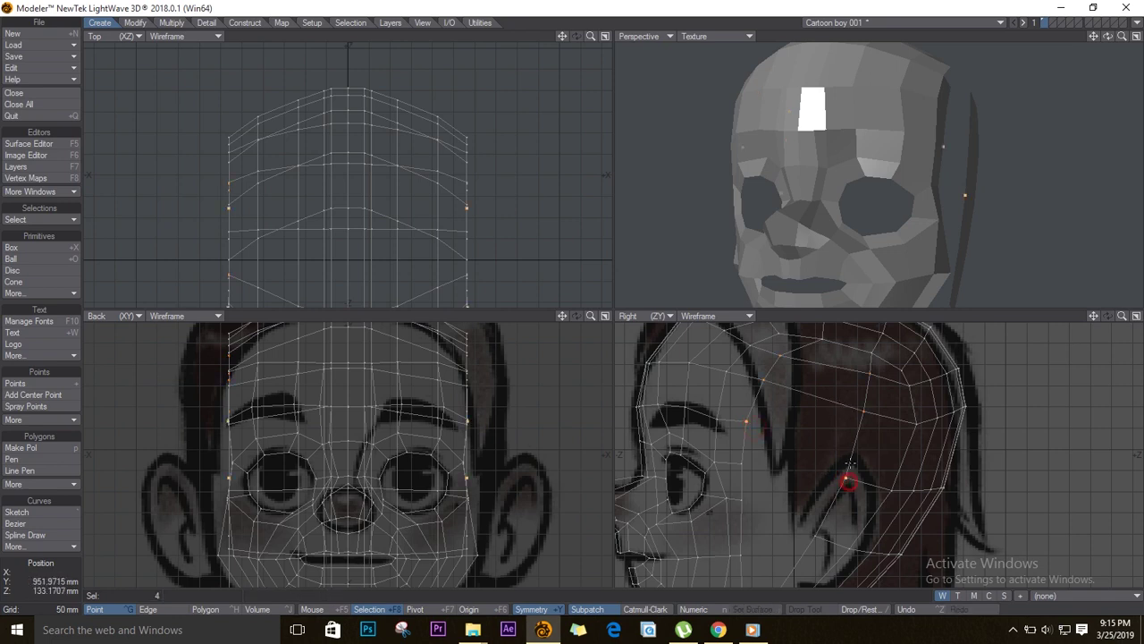
pyautogui.keyDown('shift'); pyautogui.click(865, 413); pyautogui.keyUp('shift')
pyautogui.keyDown('shift'); pyautogui.click(763, 384); pyautogui.keyUp('shift')
pyautogui.press('p')
pyautogui.click(743, 466)
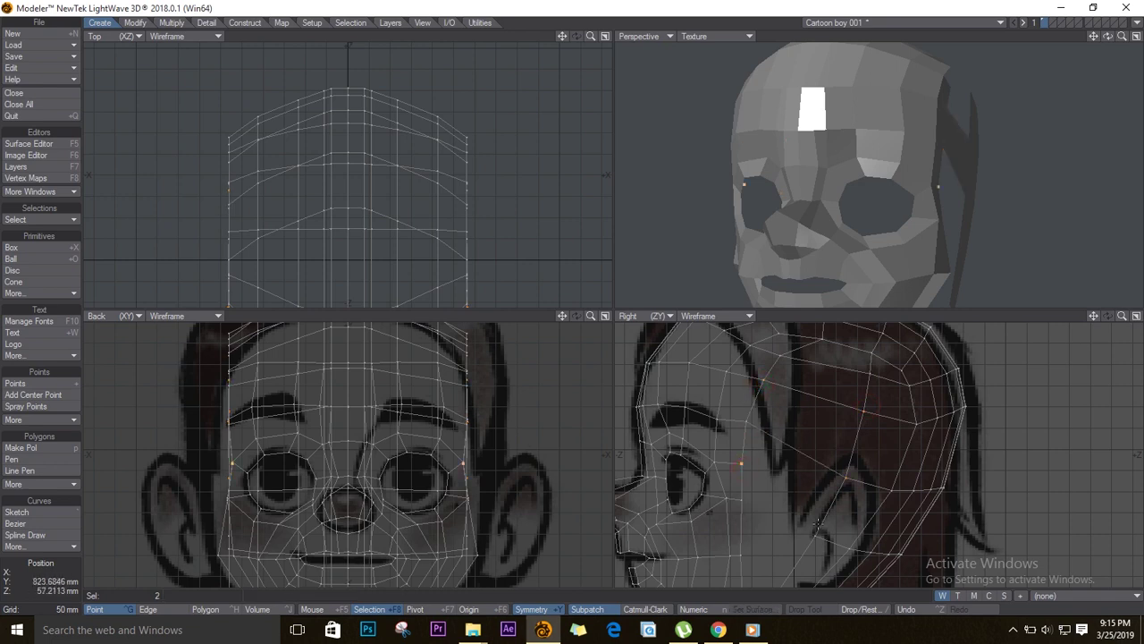
pyautogui.click(846, 475)
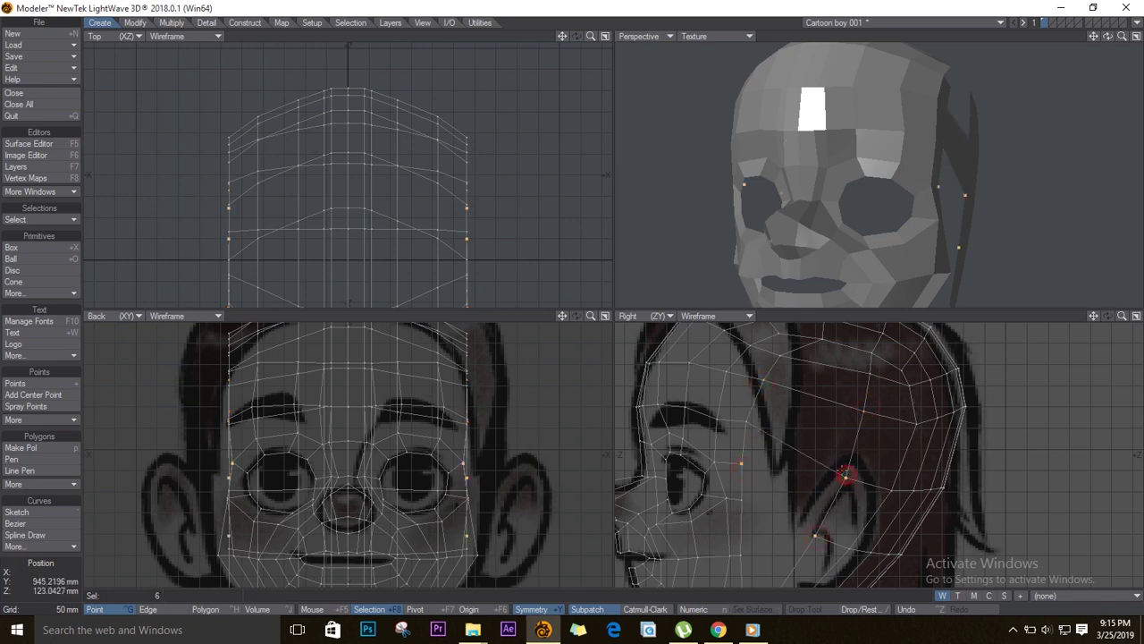
pyautogui.click(736, 416)
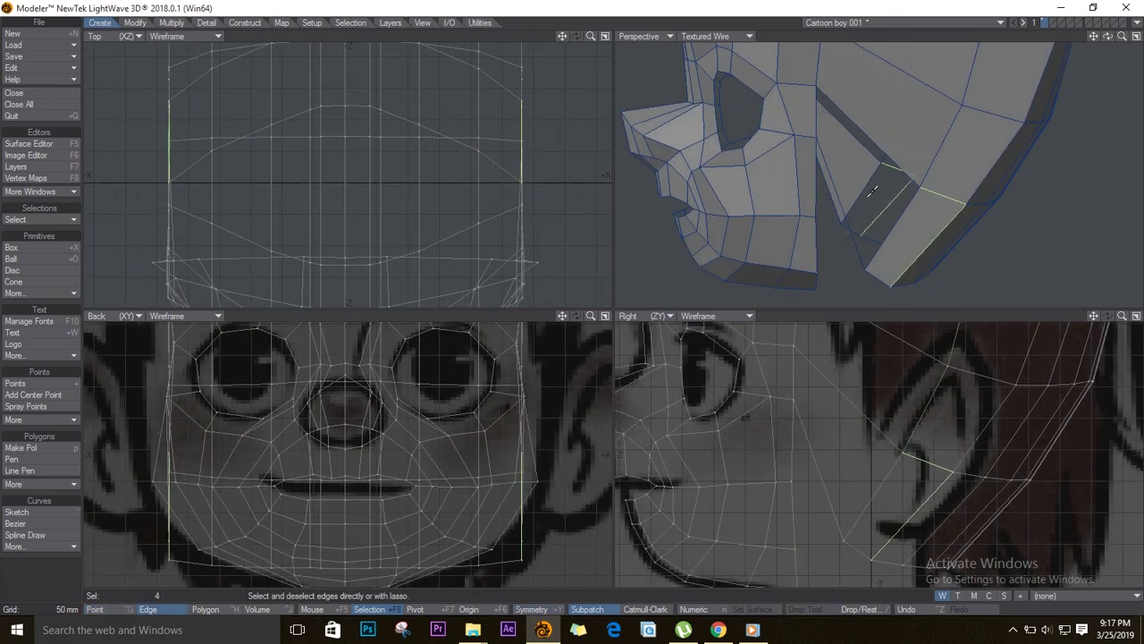
# - Flip the large four-point polygon behind the cheek to face outward on both sides, and turn symmetry back on
pyautogui.click(870, 193)
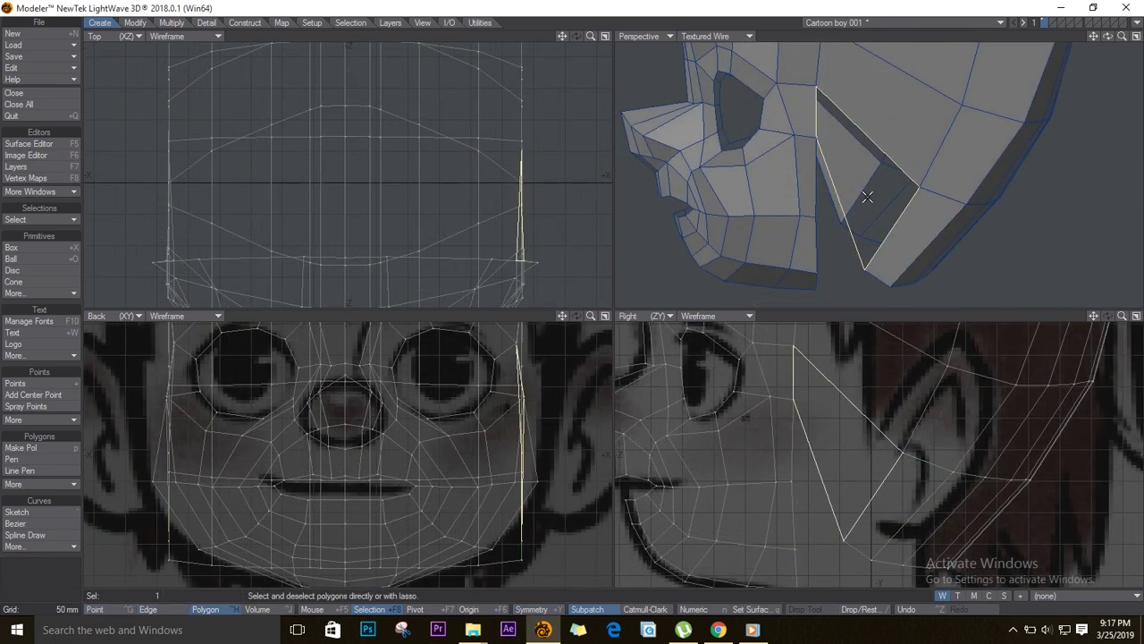
pyautogui.press('p')
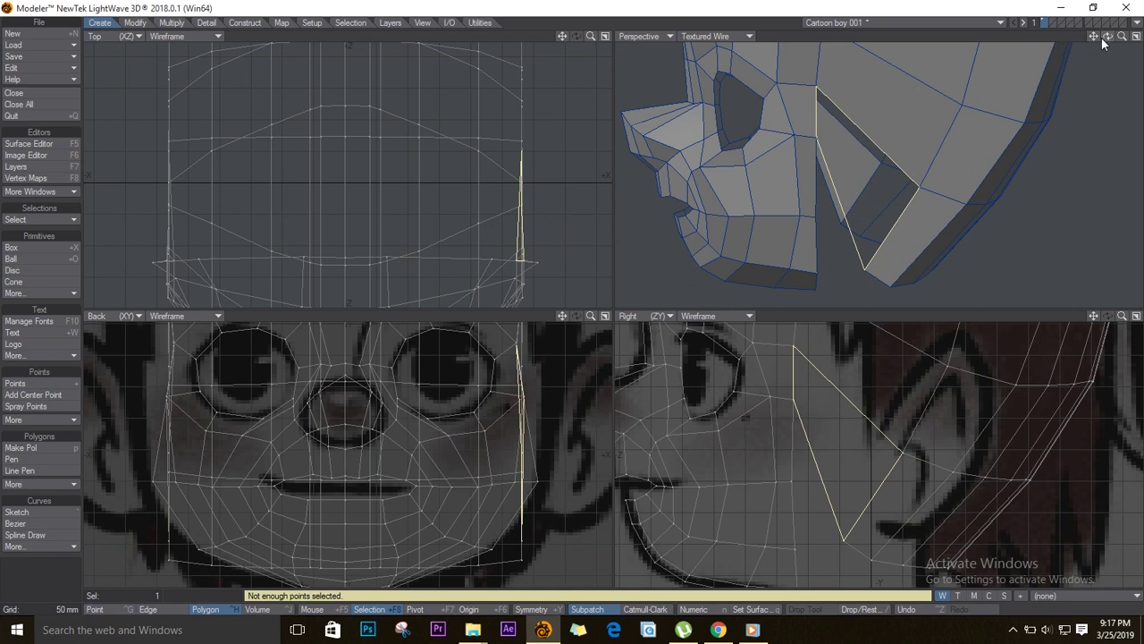
pyautogui.press('f')
pyautogui.moveTo(1109, 38); pyautogui.dragTo(711, 34)
pyautogui.press('/')
pyautogui.click(862, 177)
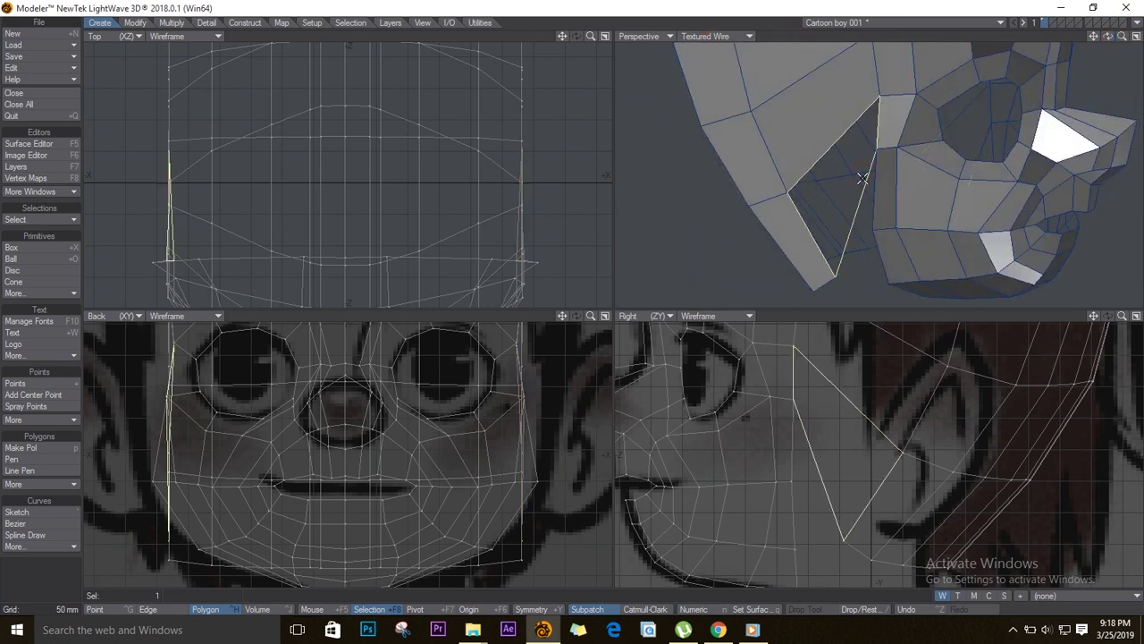
pyautogui.press('p')
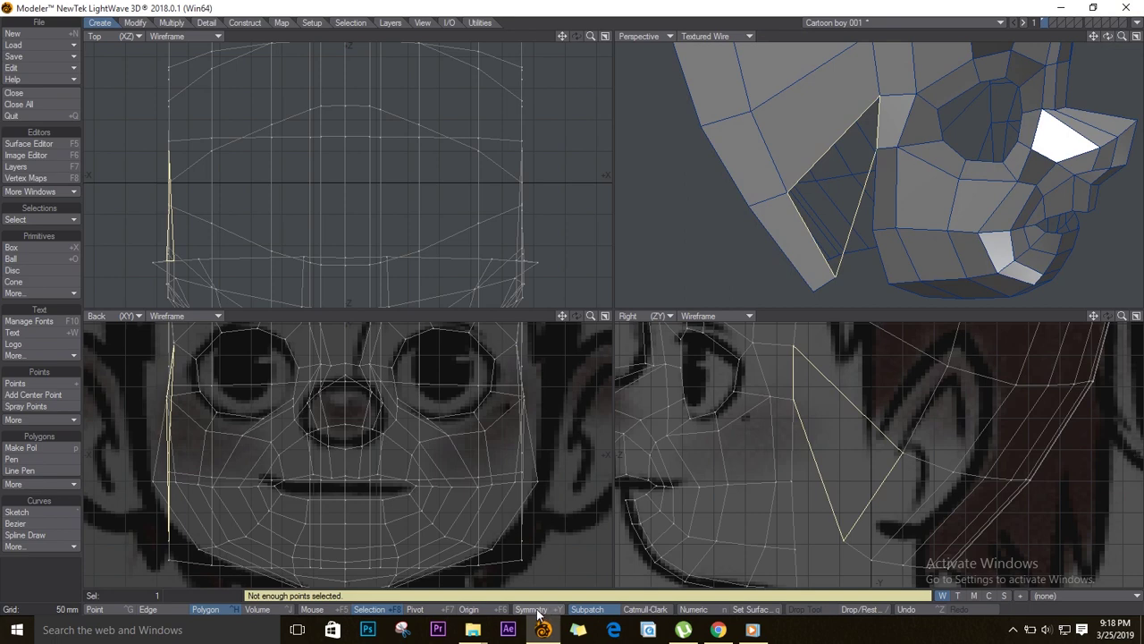
pyautogui.click(533, 609)
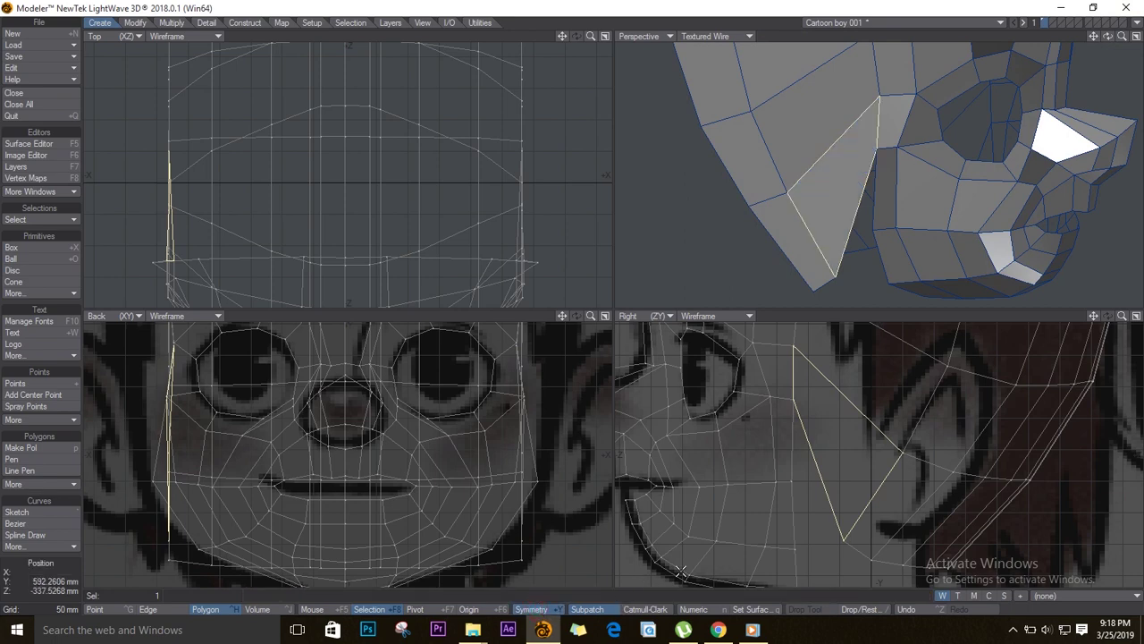
pyautogui.click(860, 185)
# - Select the upper rear edge row above ear level, then rotate and move it to follow the back of the head
pyautogui.moveTo(1109, 36); pyautogui.dragTo(923, 55)
pyautogui.moveTo(876, 487)
pyautogui.keyDown('ctrl'); pyautogui.keyDown('alt'); pyautogui.mouseDown()
pyautogui.moveTo(804, 490)
pyautogui.moveTo(814, 486)
pyautogui.moveTo(801, 478)
pyautogui.mouseUp(); pyautogui.keyUp('alt'); pyautogui.keyUp('ctrl')
pyautogui.moveTo(843, 412)
pyautogui.mouseDown(button='right')
pyautogui.moveTo(855, 406)
pyautogui.moveTo(915, 434)
pyautogui.moveTo(841, 422)
pyautogui.mouseUp(button='right')
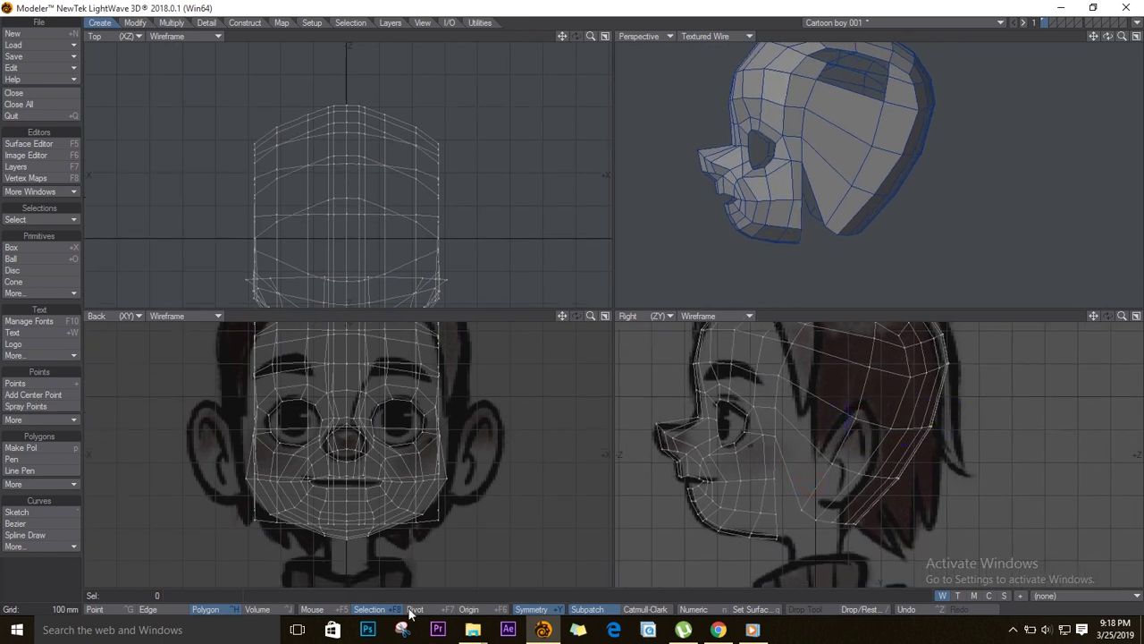
pyautogui.click(152, 610)
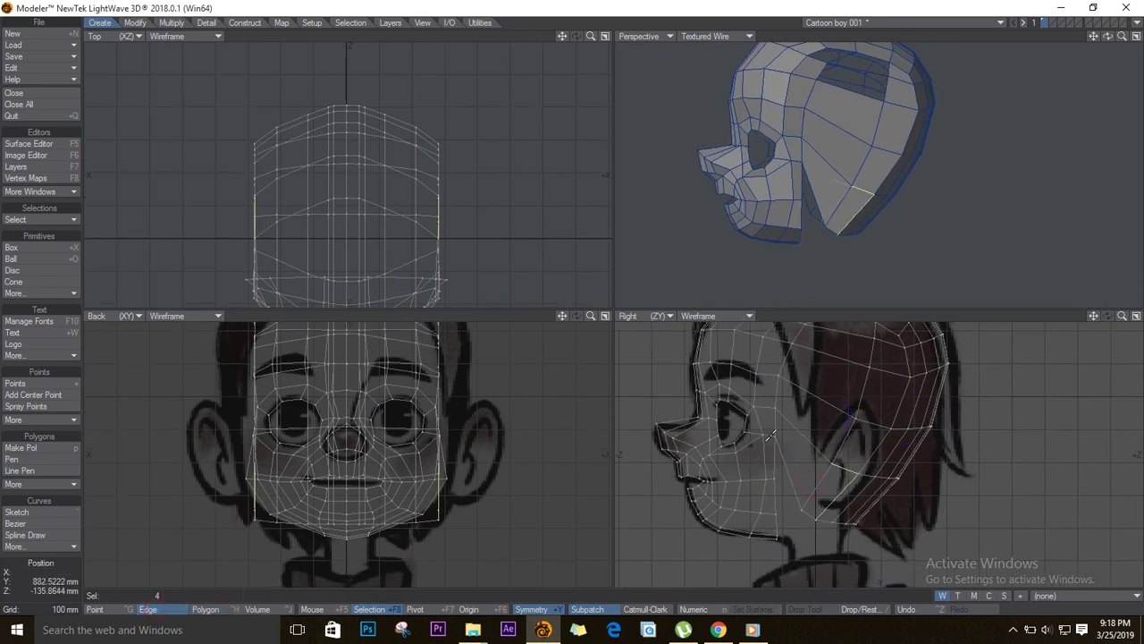
pyautogui.press('/')
pyautogui.moveTo(837, 392)
pyautogui.mouseDown(button='right')
pyautogui.moveTo(921, 391)
pyautogui.moveTo(904, 441)
pyautogui.moveTo(817, 407)
pyautogui.mouseUp(button='right')
pyautogui.press('y')
pyautogui.moveTo(895, 434)
pyautogui.mouseDown()
pyautogui.moveTo(914, 422)
pyautogui.moveTo(912, 401)
pyautogui.mouseUp()
pyautogui.press('t')
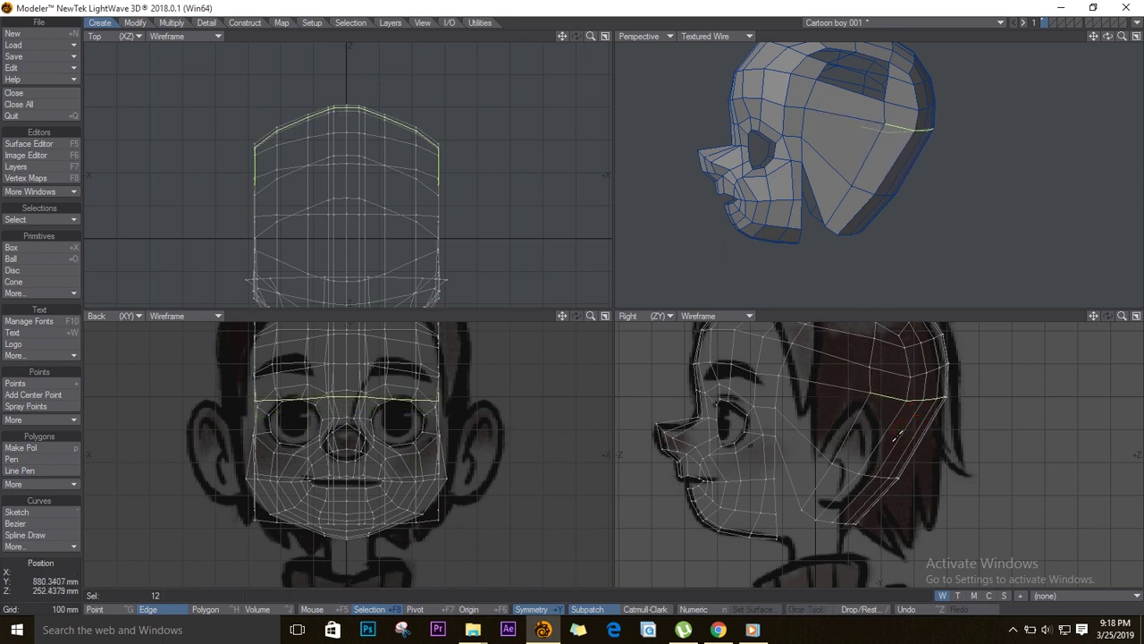
# - Rotate the next rear edge row down and move it up and back to fit the head outline
pyautogui.press('/')
pyautogui.moveTo(851, 454)
pyautogui.mouseDown(button='right')
pyautogui.moveTo(910, 454)
pyautogui.moveTo(889, 491)
pyautogui.moveTo(826, 447)
pyautogui.mouseUp(button='right')
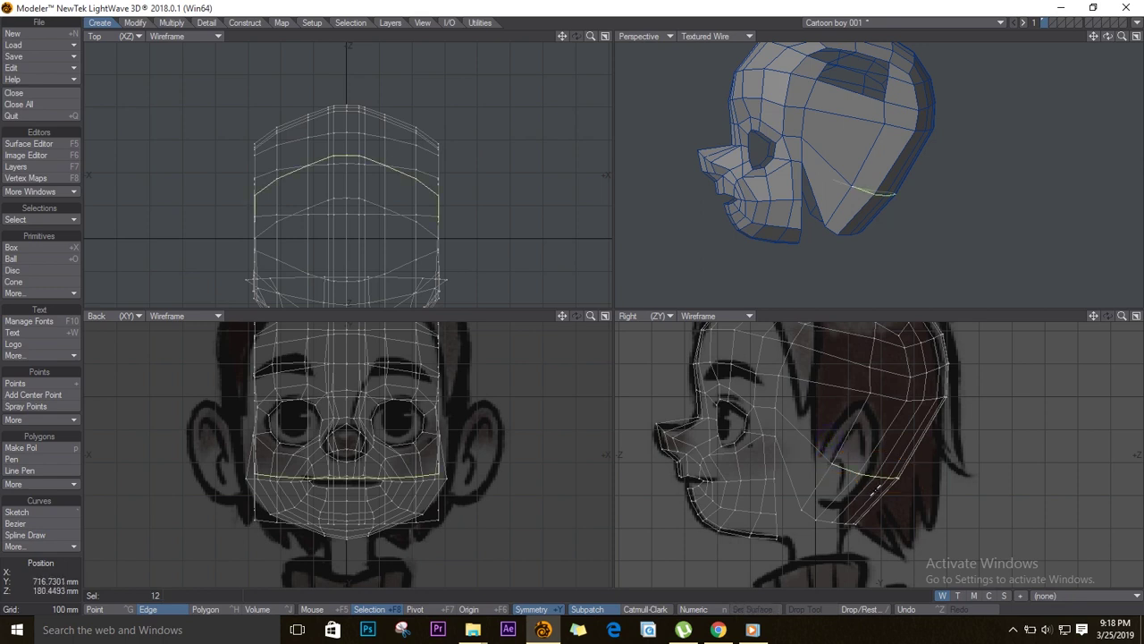
pyautogui.press('y')
pyautogui.moveTo(888, 481); pyautogui.dragTo(913, 445)
pyautogui.press('t')
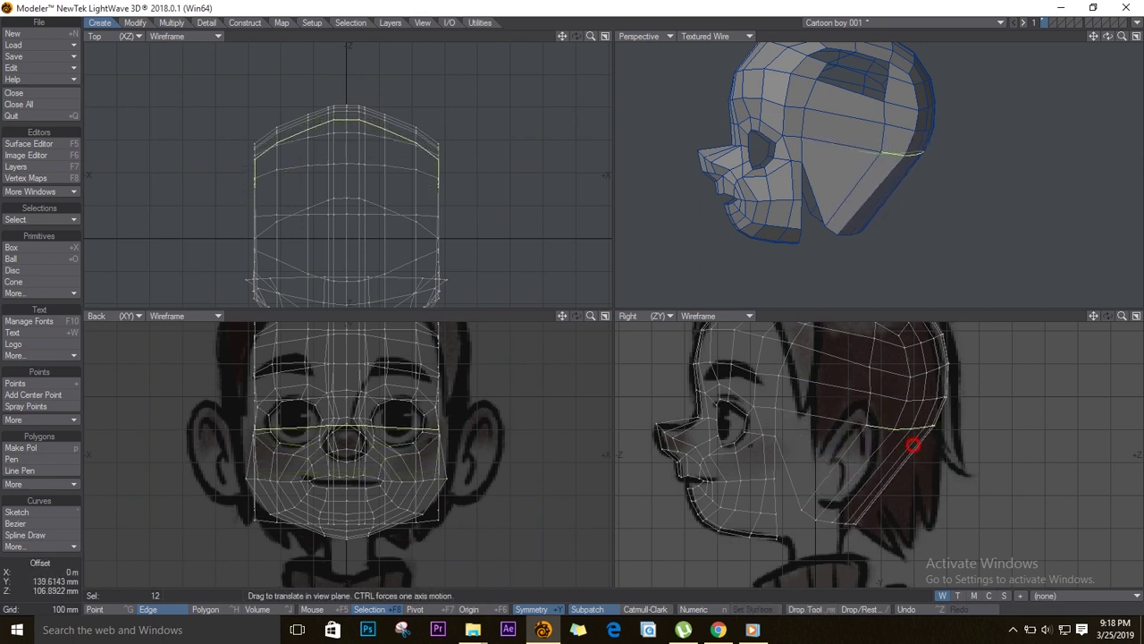
# - Rotate the lowest rear edge row, move it up behind the ear, and flatten it into a level line
pyautogui.press('space')
pyautogui.press('/')
pyautogui.moveTo(885, 483)
pyautogui.mouseDown(button='right')
pyautogui.moveTo(832, 552)
pyautogui.moveTo(792, 483)
pyautogui.mouseUp(button='right')
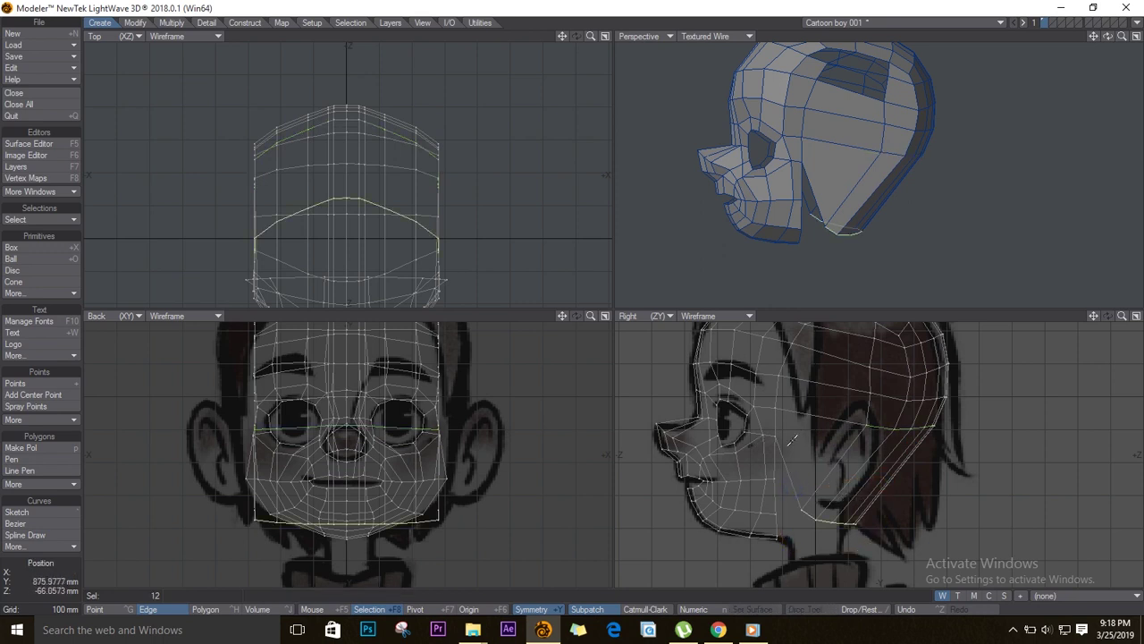
pyautogui.press('y')
pyautogui.moveTo(831, 509); pyautogui.dragTo(874, 467)
pyautogui.press('t')
pyautogui.moveTo(876, 464); pyautogui.dragTo(888, 569)
pyautogui.press('h')
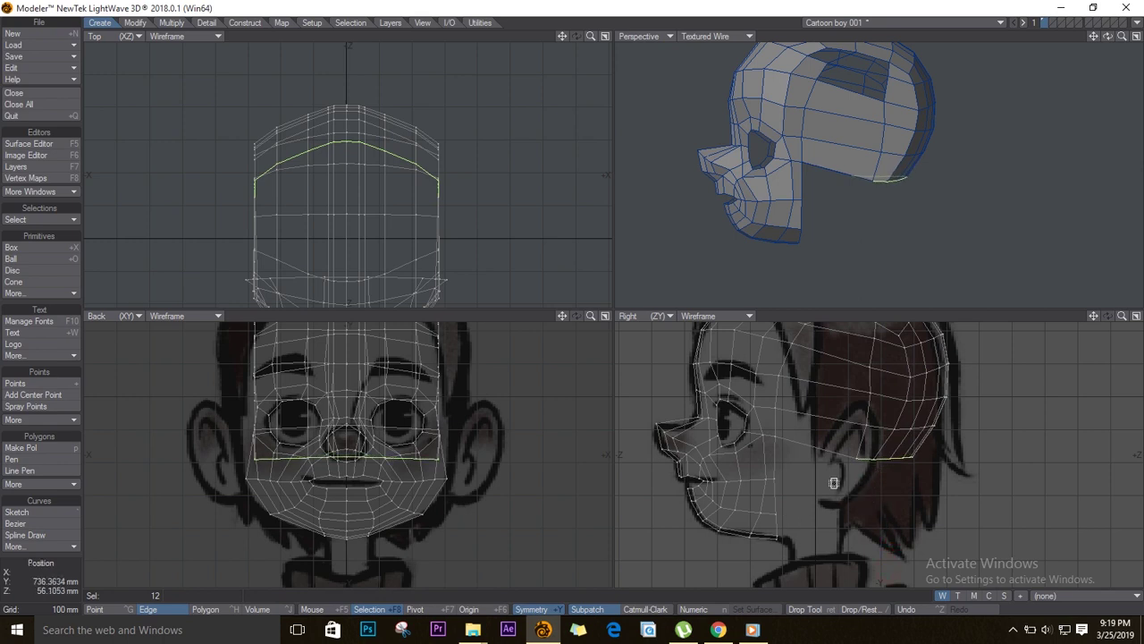
# - Extend the lowest rear edge row downward and forward to the nape, and deselect it
pyautogui.press('t')
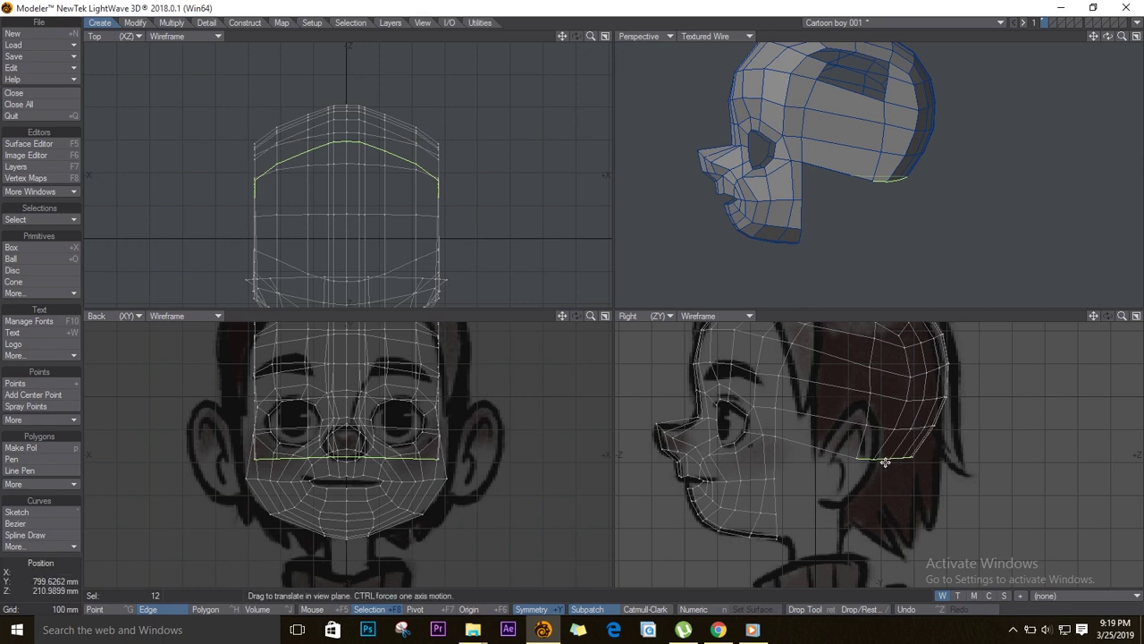
pyautogui.moveTo(885, 462); pyautogui.dragTo(848, 503)
pyautogui.press('Return')
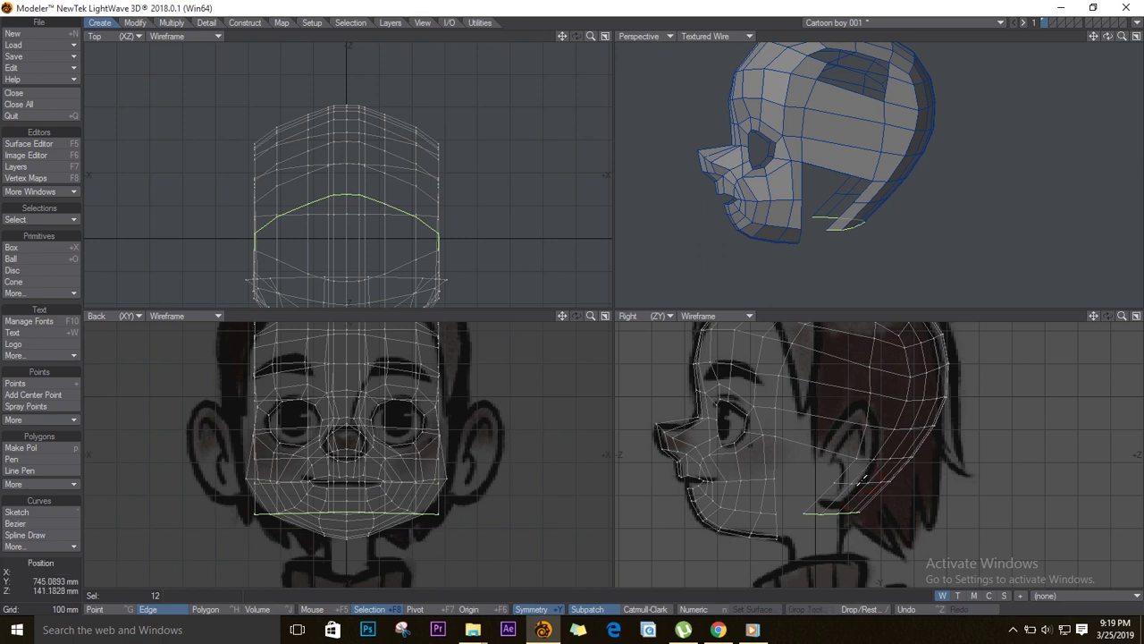
pyautogui.press('/')
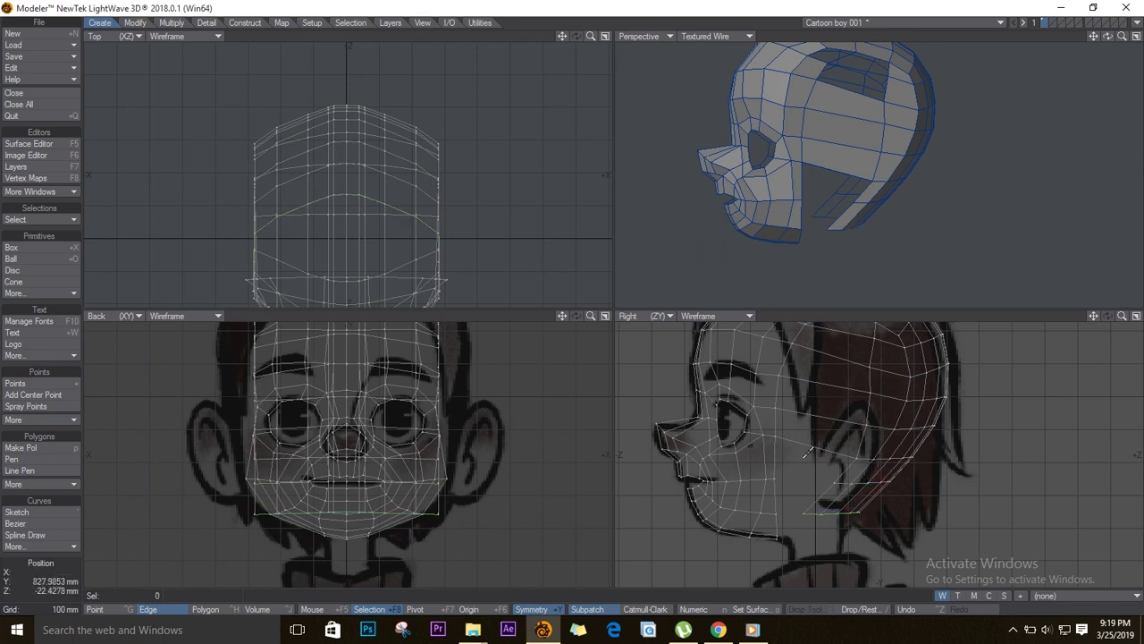
# - Delete the wrongly facing polygons picked in the side opening beneath the crown strip, and clear the polygon selection
pyautogui.hotkey('ctrl', 'h')
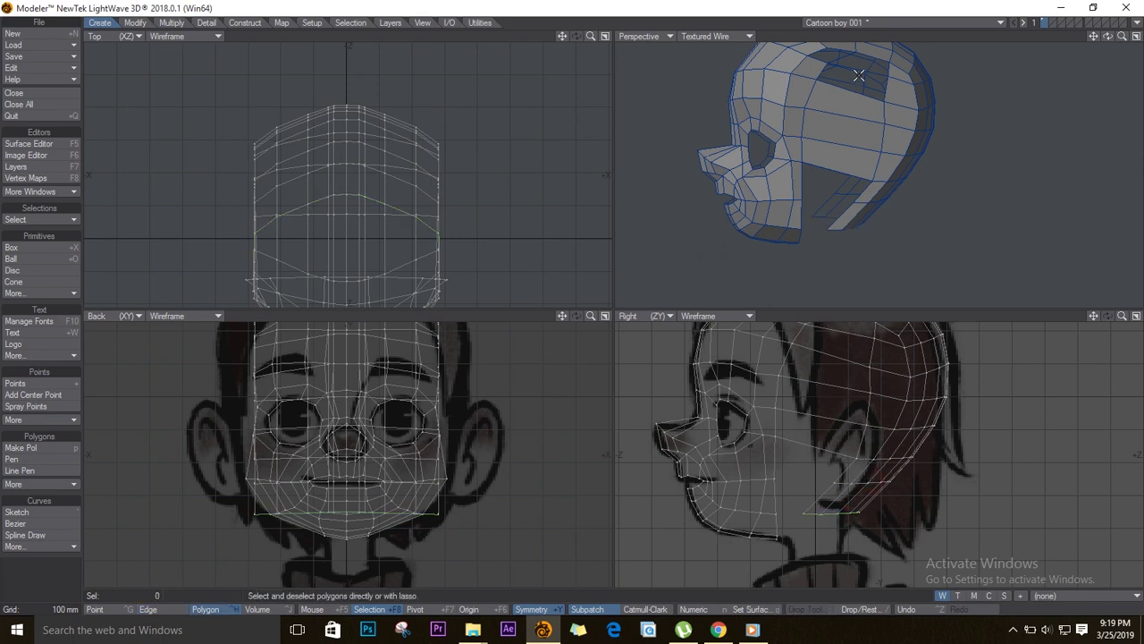
pyautogui.moveTo(856, 69)
pyautogui.mouseDown()
pyautogui.moveTo(870, 67)
pyautogui.moveTo(863, 82)
pyautogui.mouseUp()
pyautogui.press('Delete')
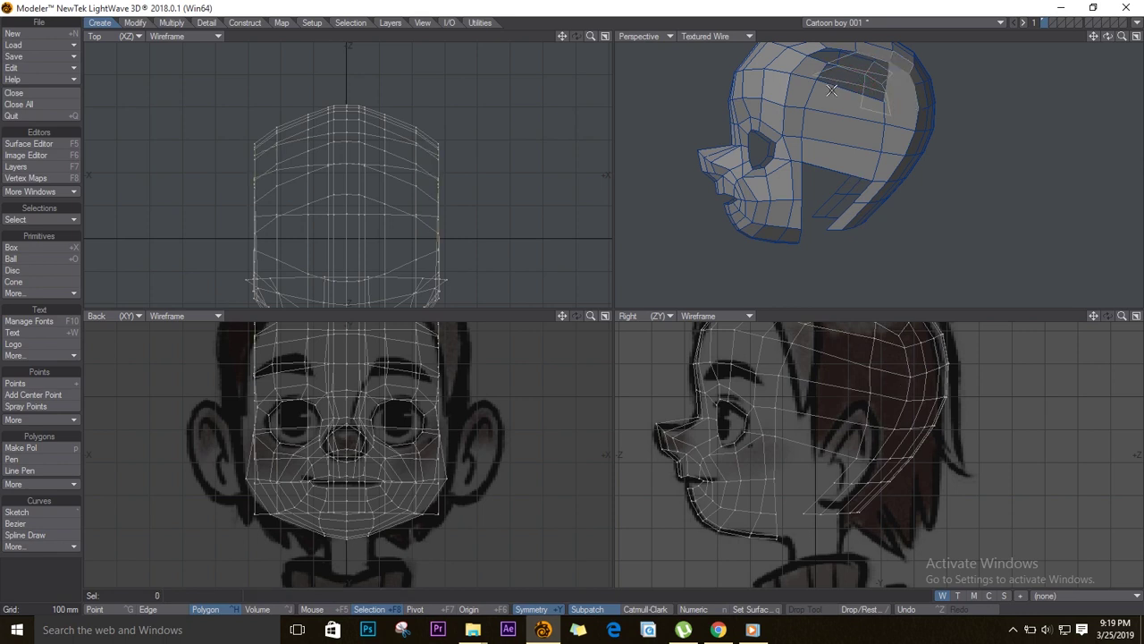
pyautogui.moveTo(1093, 37)
pyautogui.mouseDown()
pyautogui.moveTo(1120, 6)
pyautogui.moveTo(1138, 29)
pyautogui.moveTo(1139, 7)
pyautogui.moveTo(1106, 7)
pyautogui.moveTo(1112, 36)
pyautogui.mouseUp()
pyautogui.click(794, 144)
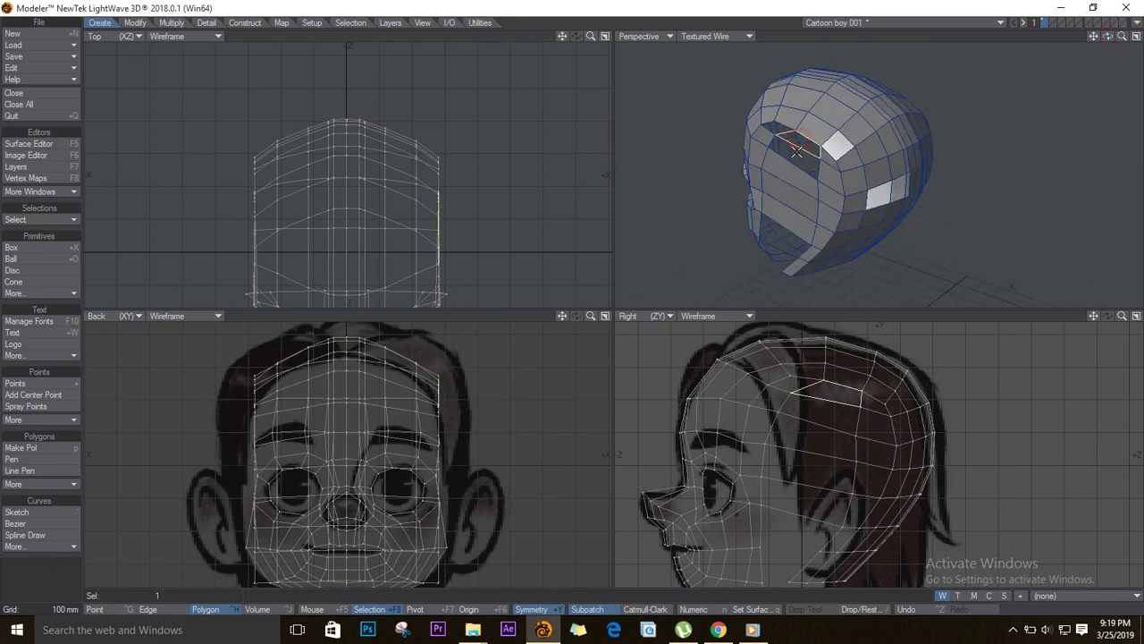
pyautogui.moveTo(785, 153); pyautogui.dragTo(775, 157)
pyautogui.click(839, 397)
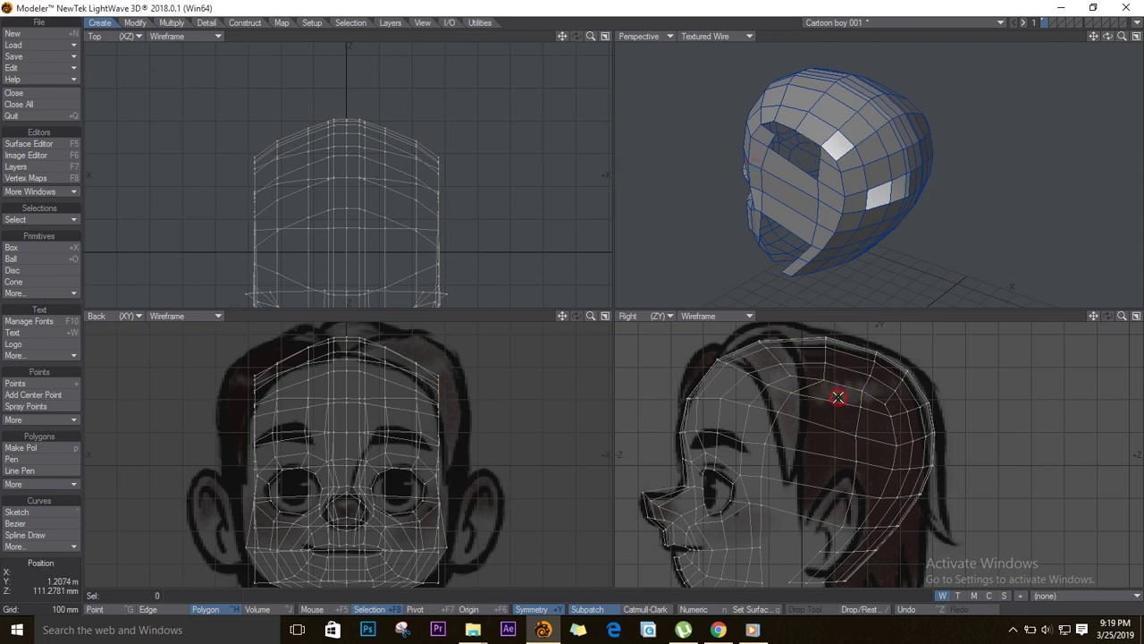
# - Turn off symmetry and select the four corner points of the lower gap in the temple opening on one side
pyautogui.keyDown('alt'); pyautogui.moveTo(757, 178); pyautogui.dragTo(876, 193); pyautogui.keyUp('alt')
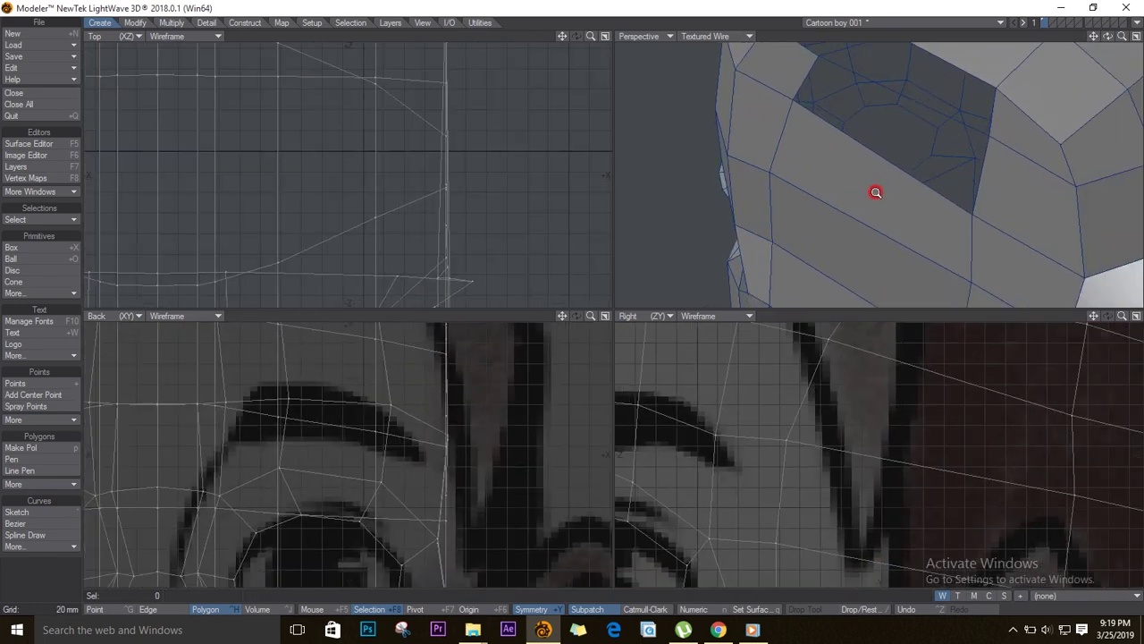
pyautogui.click(536, 611)
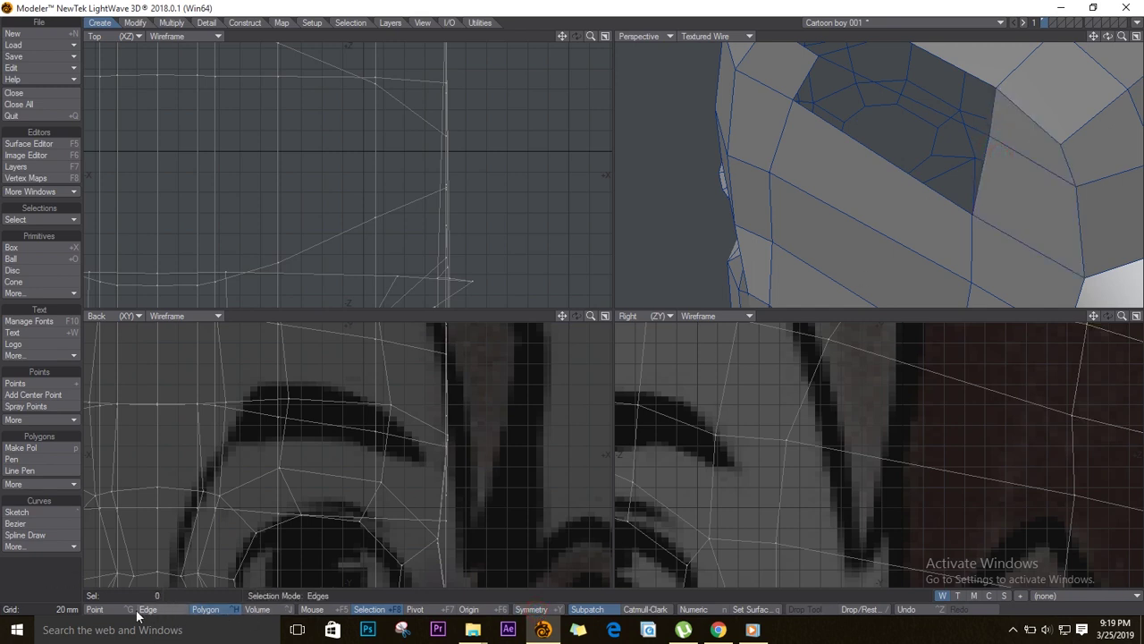
pyautogui.click(94, 609)
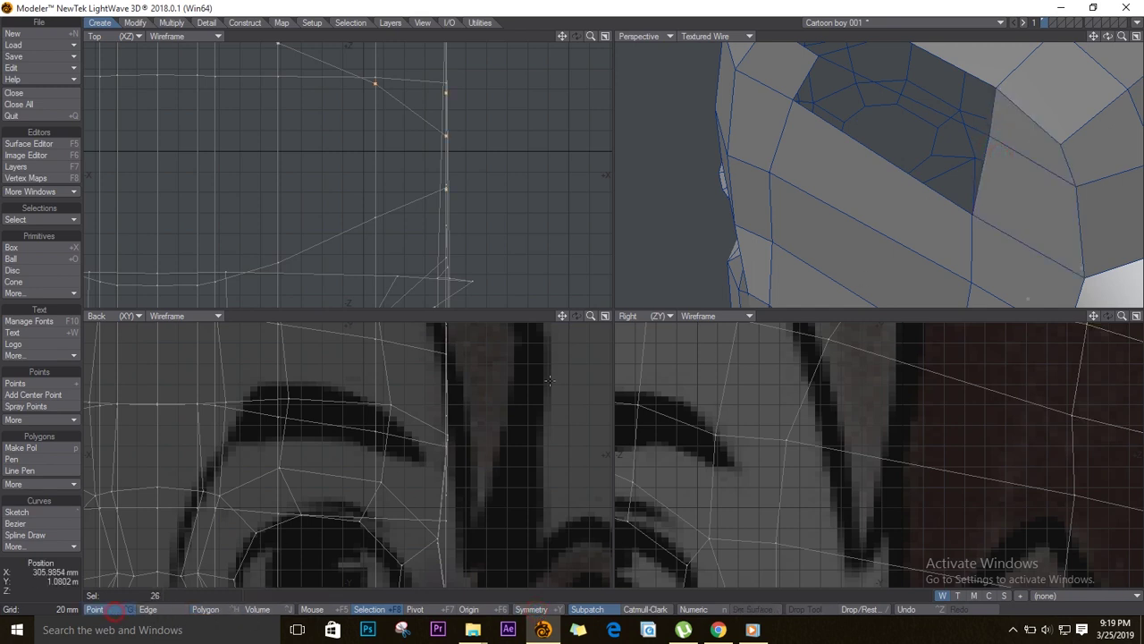
pyautogui.press('/')
pyautogui.click(993, 135)
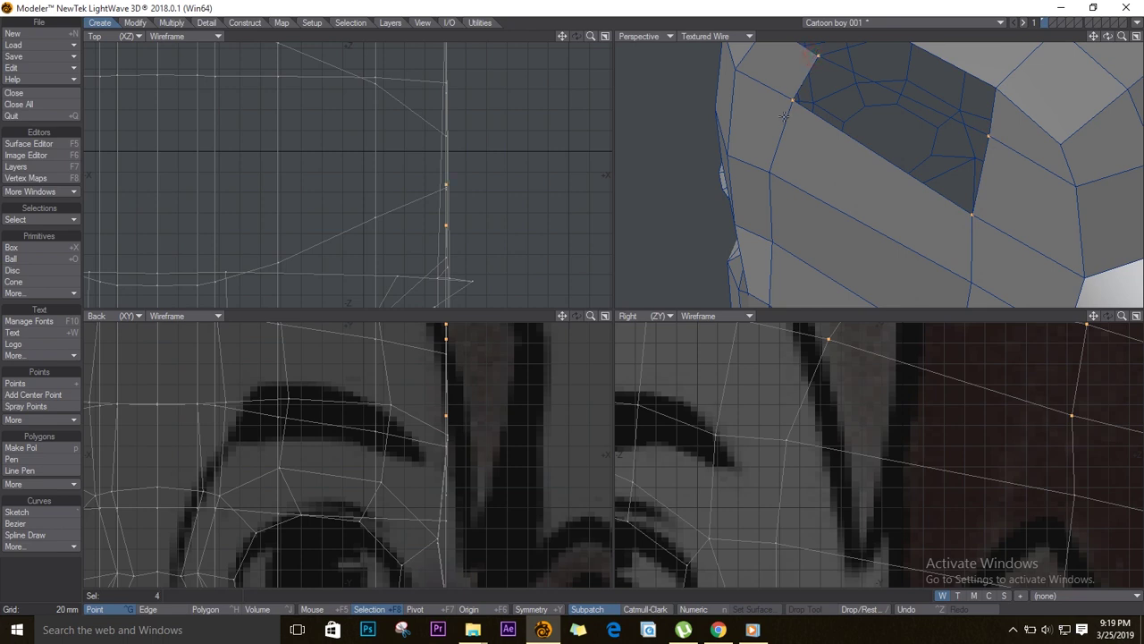
pyautogui.moveTo(1109, 38); pyautogui.dragTo(1076, 68)
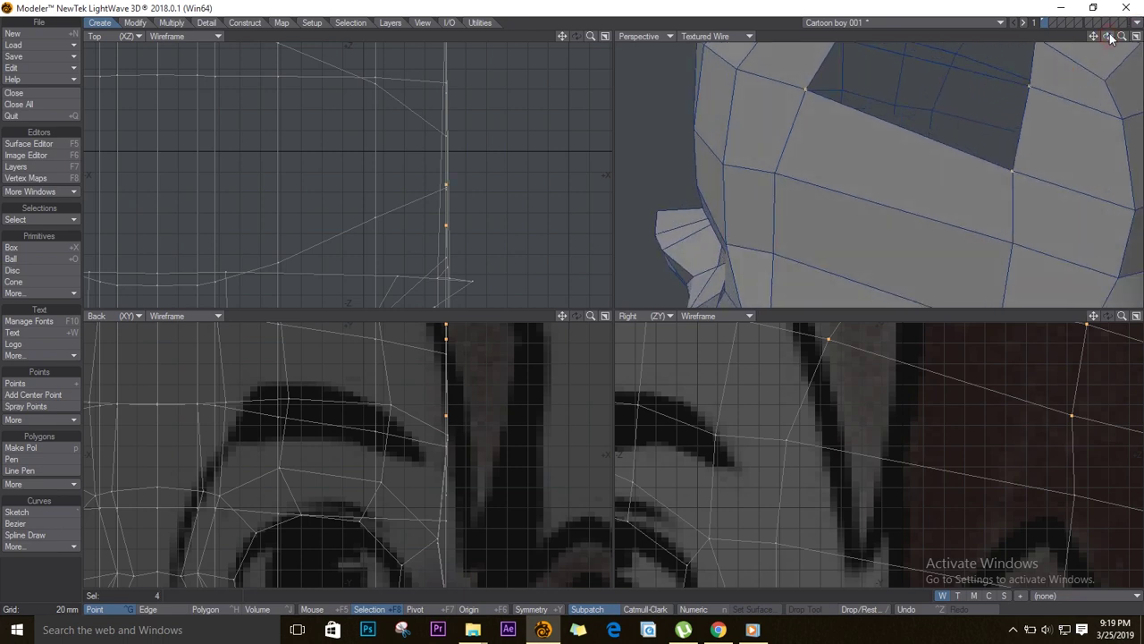
# - Flip the three inward-facing polygons filling the temple opening so they face outward, and deselect them
pyautogui.press('/')
pyautogui.hotkey('ctrl', 'h')
pyautogui.click(996, 126)
pyautogui.click(1023, 69)
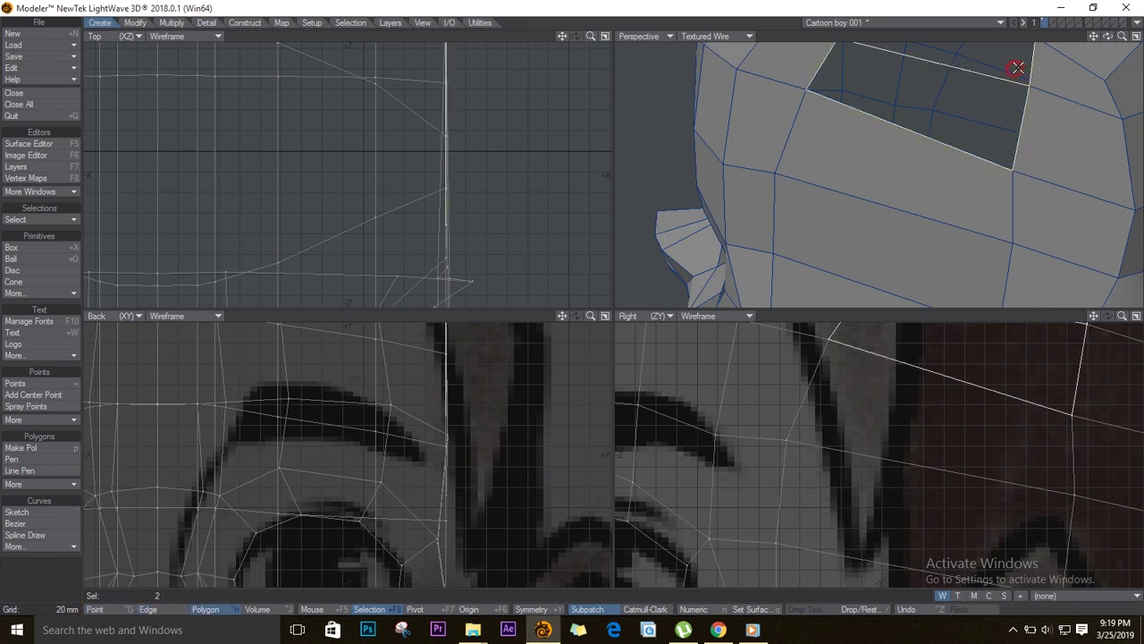
pyautogui.moveTo(1095, 36); pyautogui.dragTo(1124, 3)
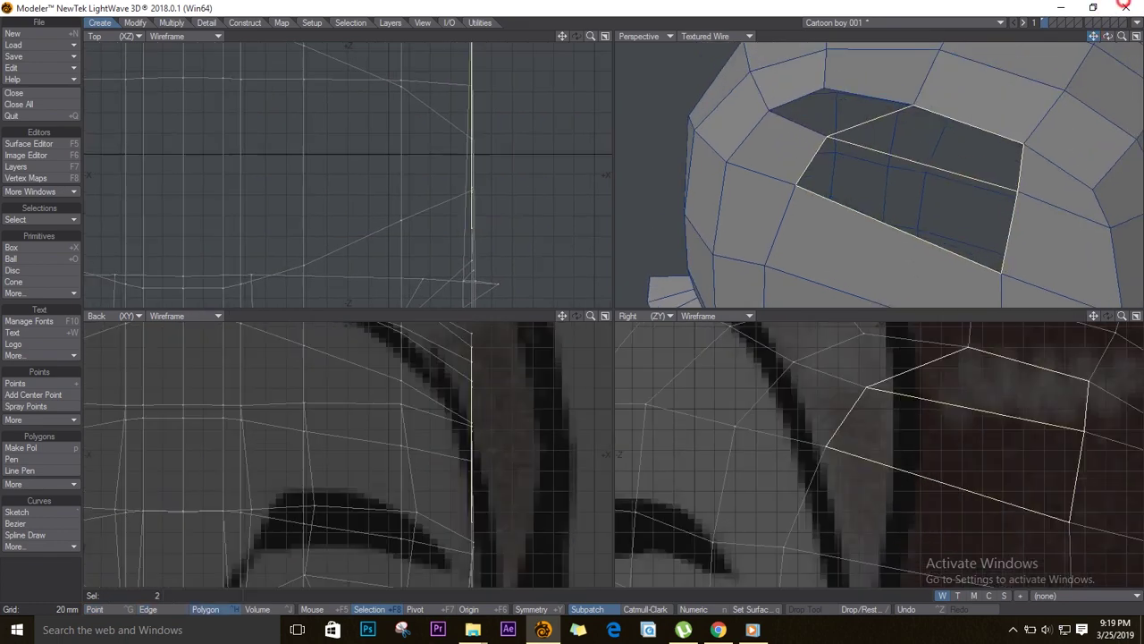
pyautogui.click(861, 112)
pyautogui.press('f')
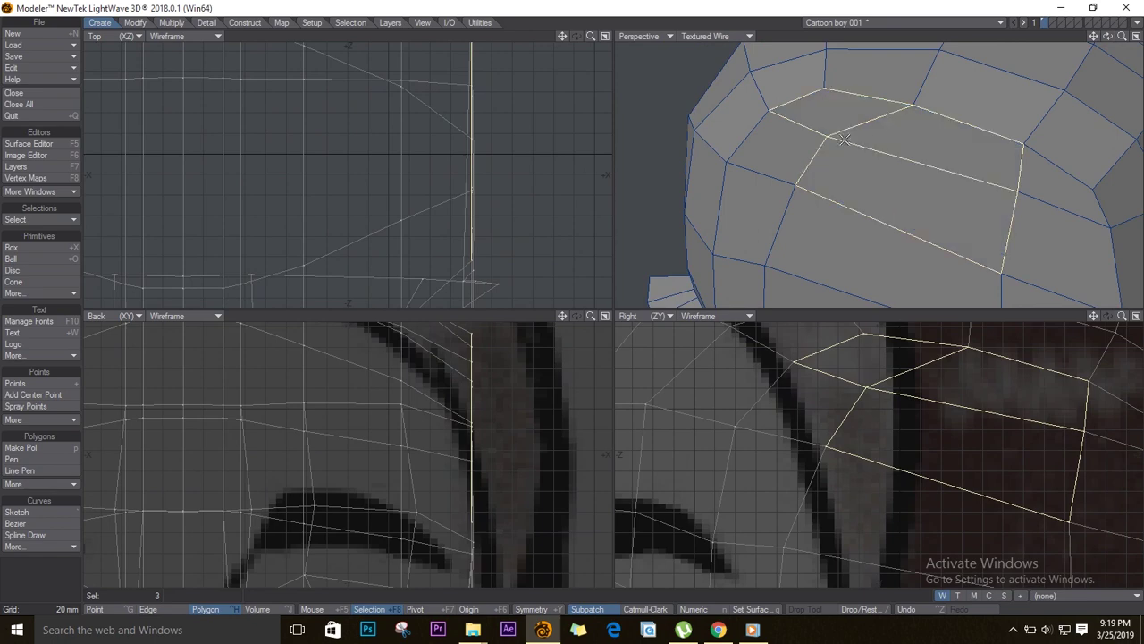
pyautogui.press('/')
pyautogui.moveTo(1109, 37); pyautogui.dragTo(1142, 126)
pyautogui.press('a')
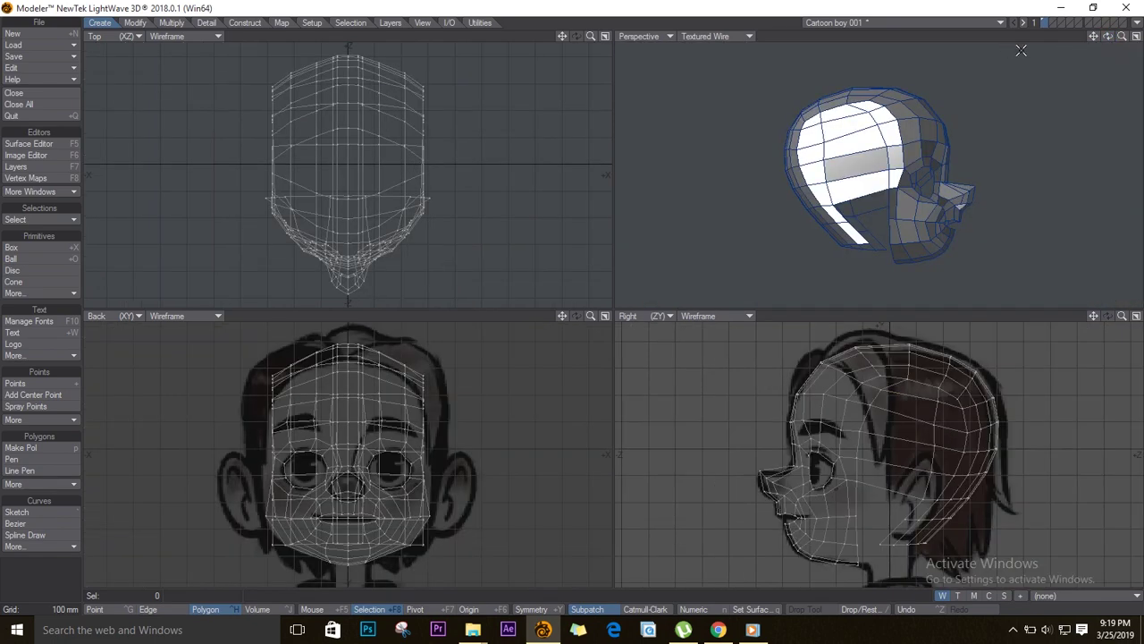
# - Clear the polygon selection, switch to point selection, and turn symmetry on for the side gap ahead of the ear
pyautogui.moveTo(1109, 38)
pyautogui.mouseDown()
pyautogui.moveTo(1049, 2)
pyautogui.moveTo(995, 3)
pyautogui.moveTo(708, 55)
pyautogui.moveTo(537, 33)
pyautogui.moveTo(511, 43)
pyautogui.moveTo(1109, 39)
pyautogui.mouseUp()
pyautogui.keyDown('ctrl'); pyautogui.keyDown('alt'); pyautogui.moveTo(885, 539); pyautogui.dragTo(935, 519); pyautogui.keyUp('alt'); pyautogui.keyUp('ctrl')
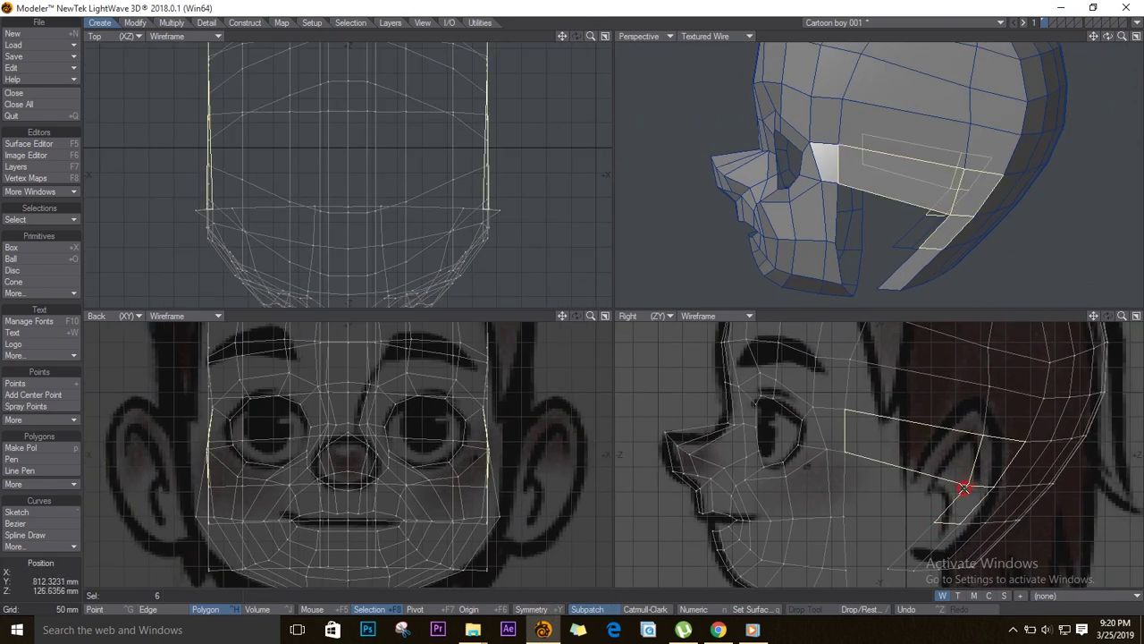
pyautogui.click(123, 611)
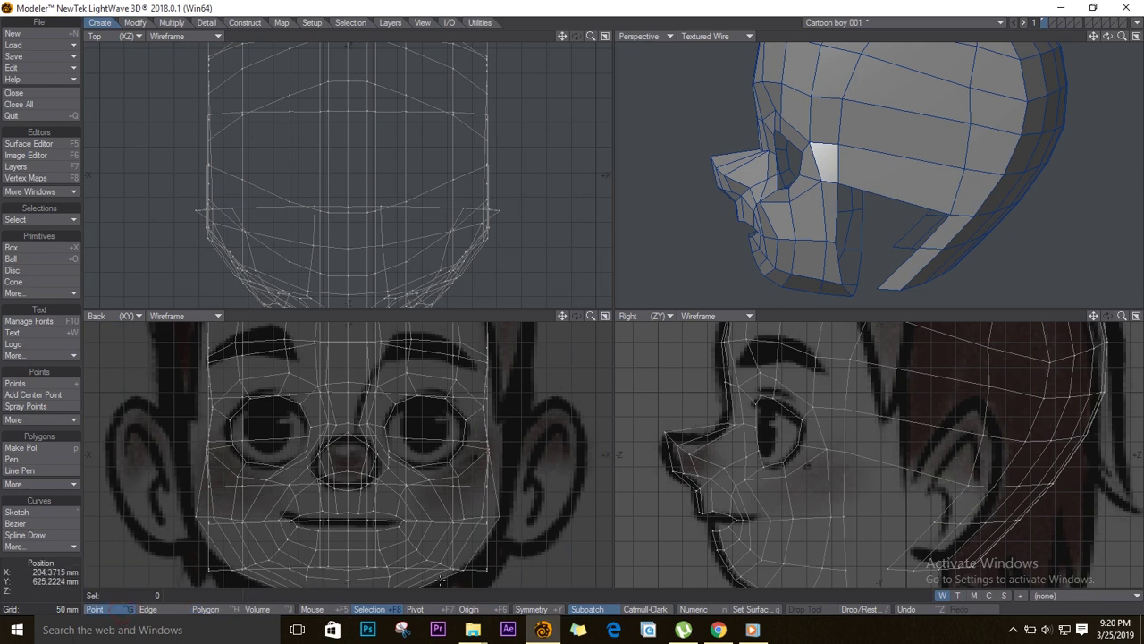
pyautogui.click(529, 609)
pyautogui.click(969, 485)
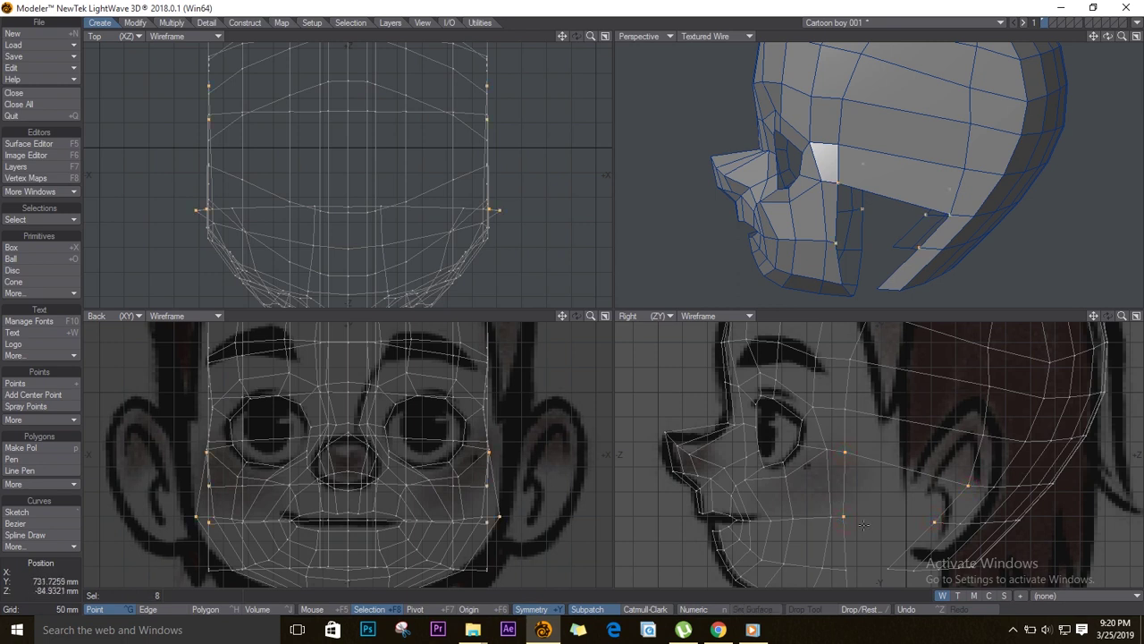
pyautogui.press('p')
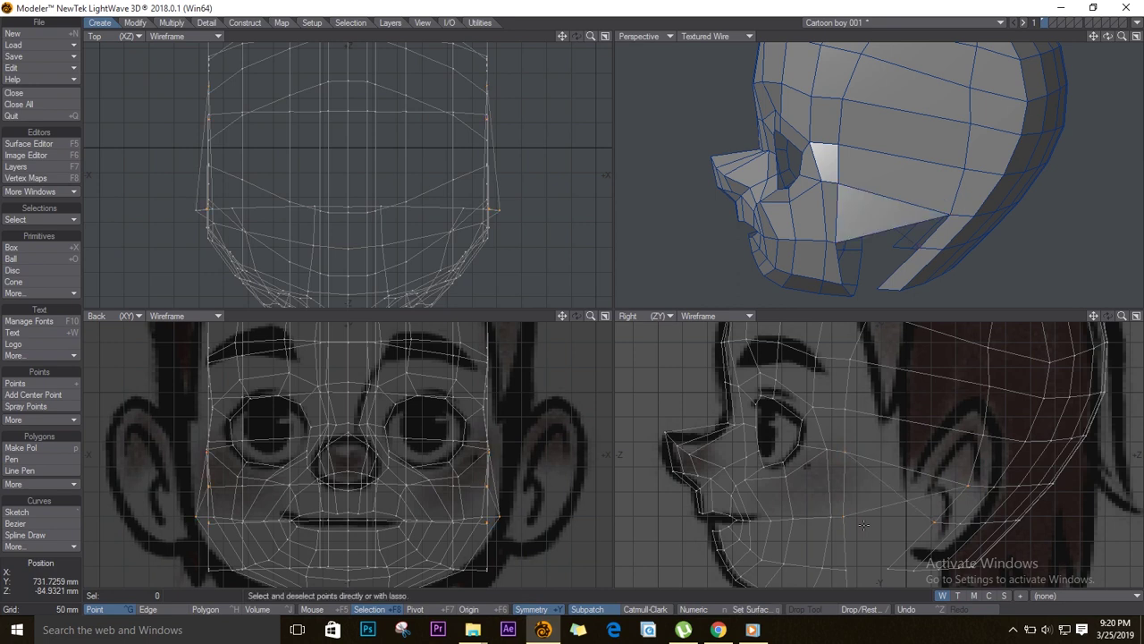
pyautogui.hotkey('ctrl', 'z')
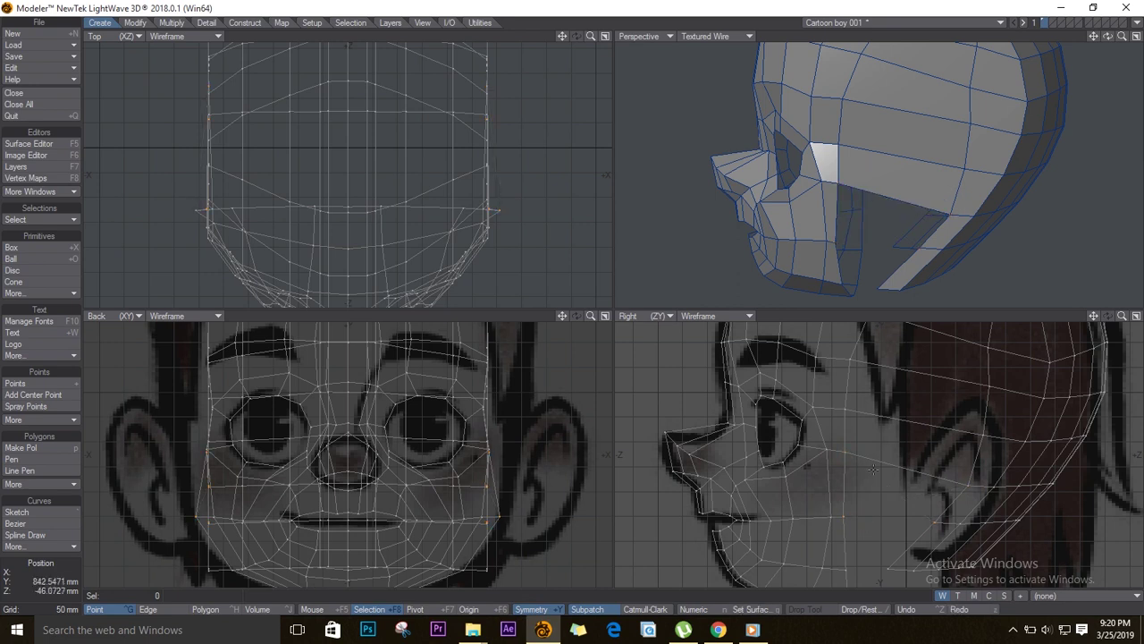
# - Create mirrored polygons from the four corner points of the cheek gap in front of the ear, picking them around its outline
pyautogui.click(846, 451)
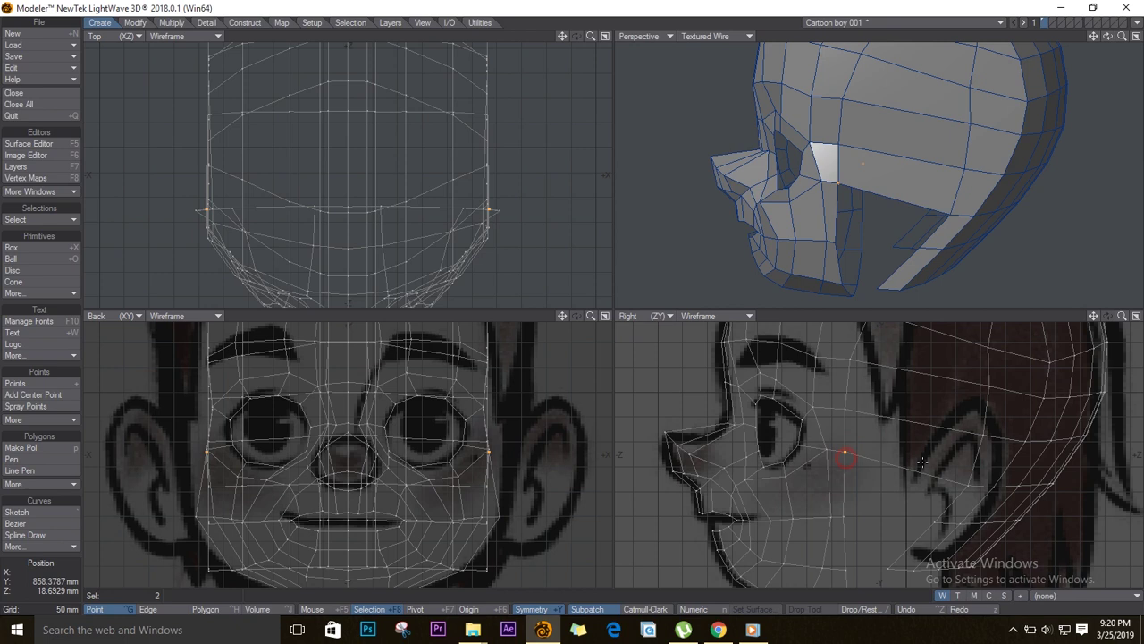
pyautogui.keyDown('shift'); pyautogui.click(969, 487); pyautogui.keyUp('shift')
pyautogui.keyDown('shift'); pyautogui.click(936, 521); pyautogui.keyUp('shift')
pyautogui.keyDown('shift'); pyautogui.click(844, 516); pyautogui.keyUp('shift')
pyautogui.press('p')
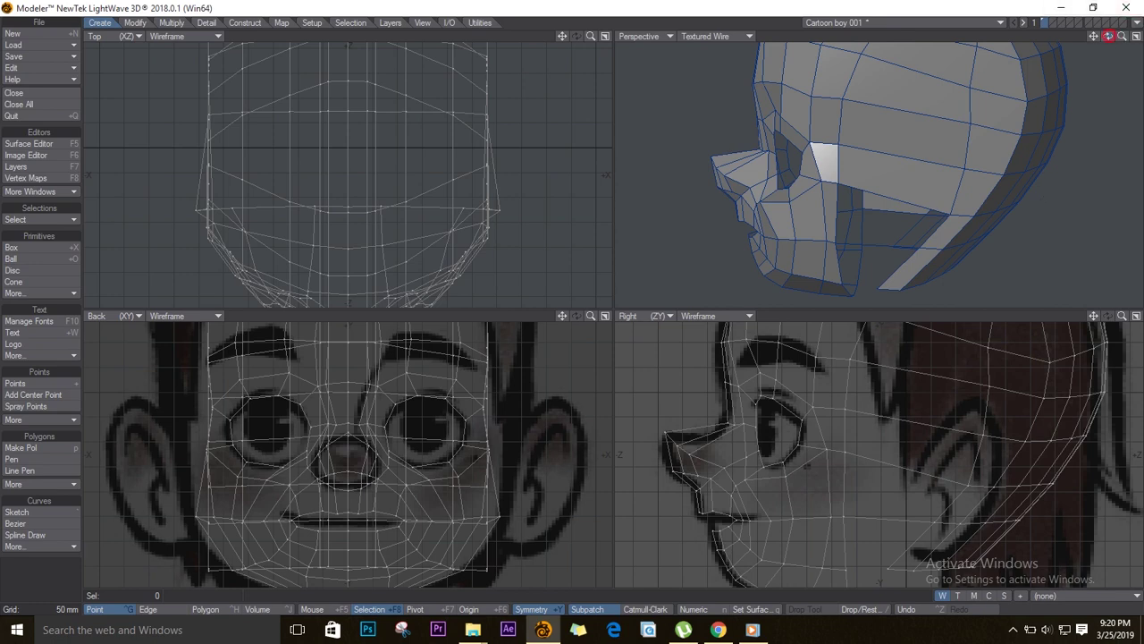
# - Flip the new cheek polygons on both sides to face outward, and clear the selection
pyautogui.moveTo(1109, 36); pyautogui.dragTo(914, 123)
pyautogui.press('space')
pyautogui.press('space')
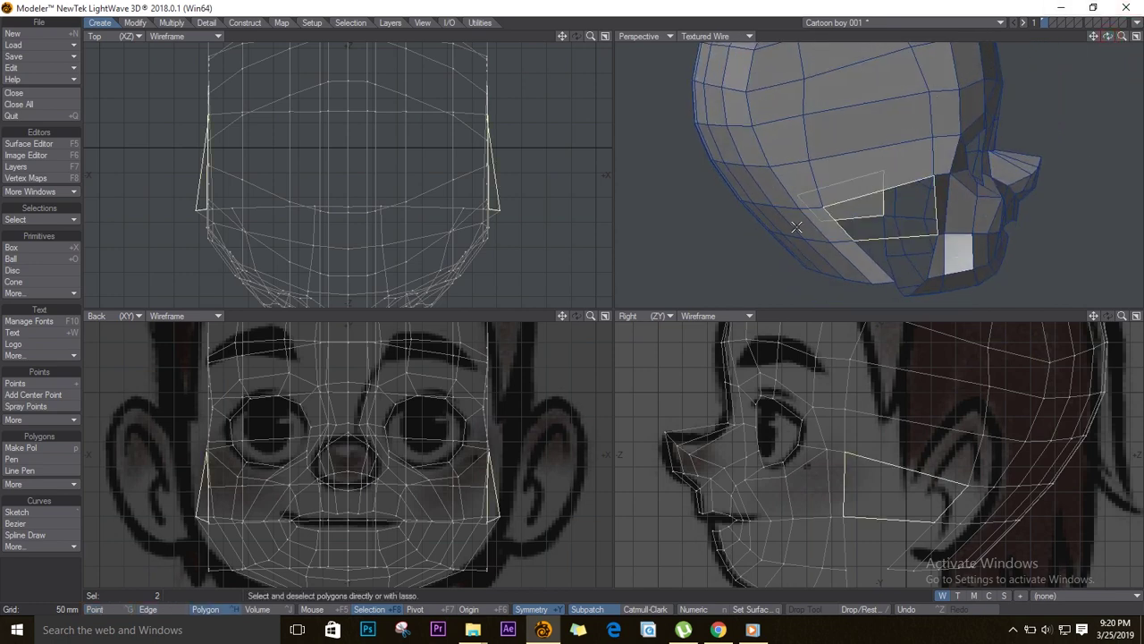
pyautogui.press('f')
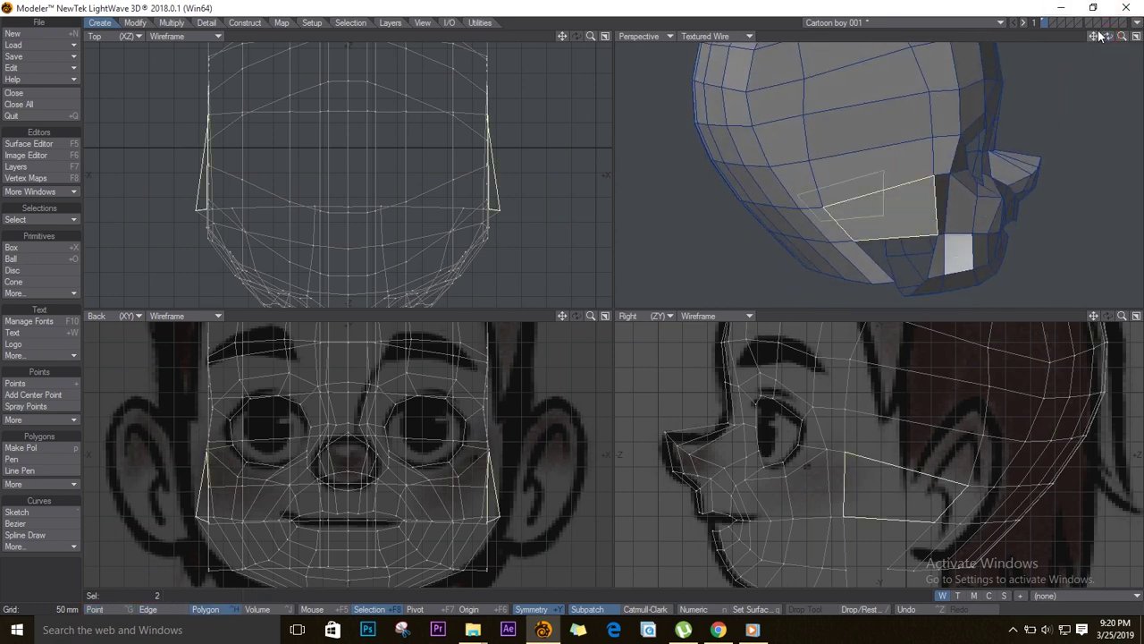
pyautogui.moveTo(1108, 36); pyautogui.dragTo(698, 45)
pyautogui.press('/')
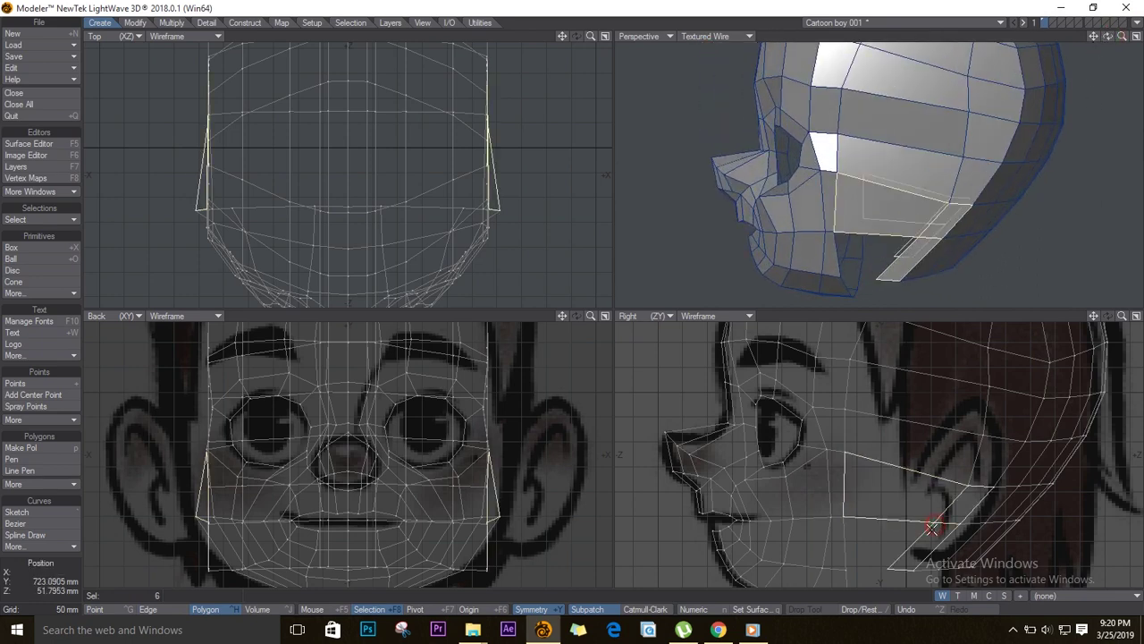
# - Fill the remaining gap between the jaw and the nape with mirrored polygons made from its four corner points
pyautogui.click(95, 609)
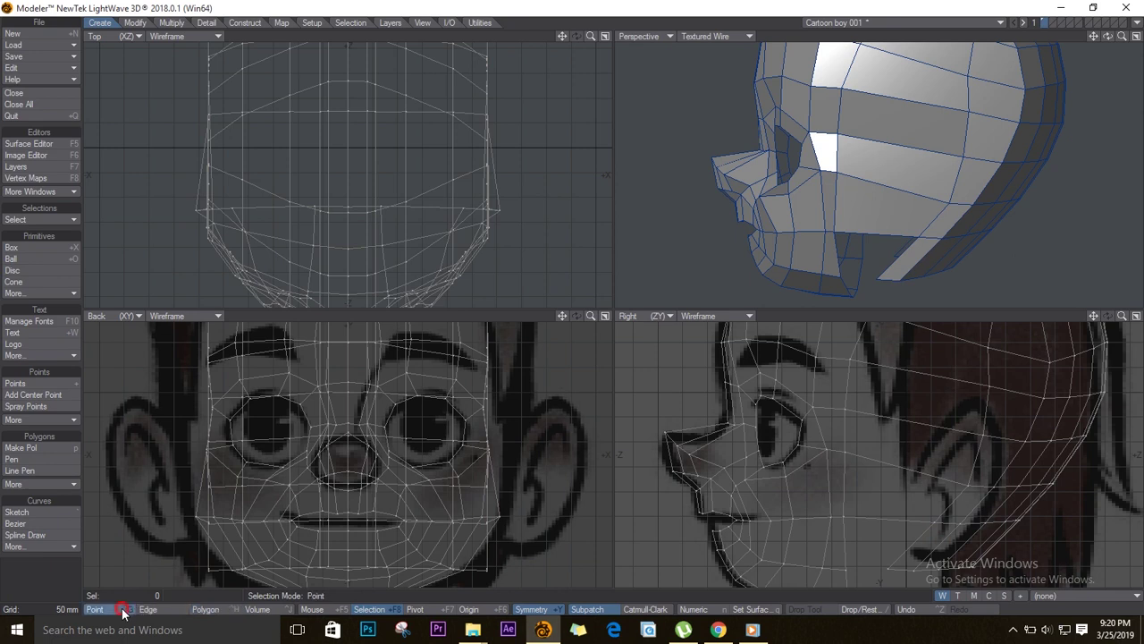
pyautogui.click(843, 516)
pyautogui.keyDown('shift'); pyautogui.click(934, 523); pyautogui.keyUp('shift')
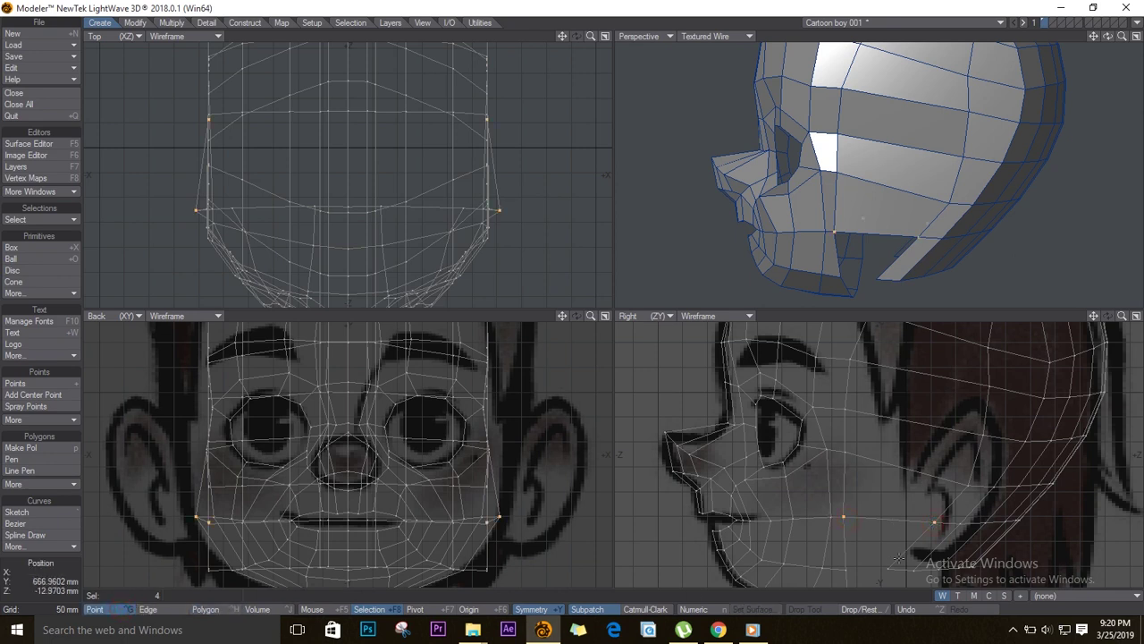
pyautogui.click(885, 569)
pyautogui.press('p')
# - Flip the new jaw polygons on both sides to face outward, and deselect them
pyautogui.hotkey('ctrl', 'h')
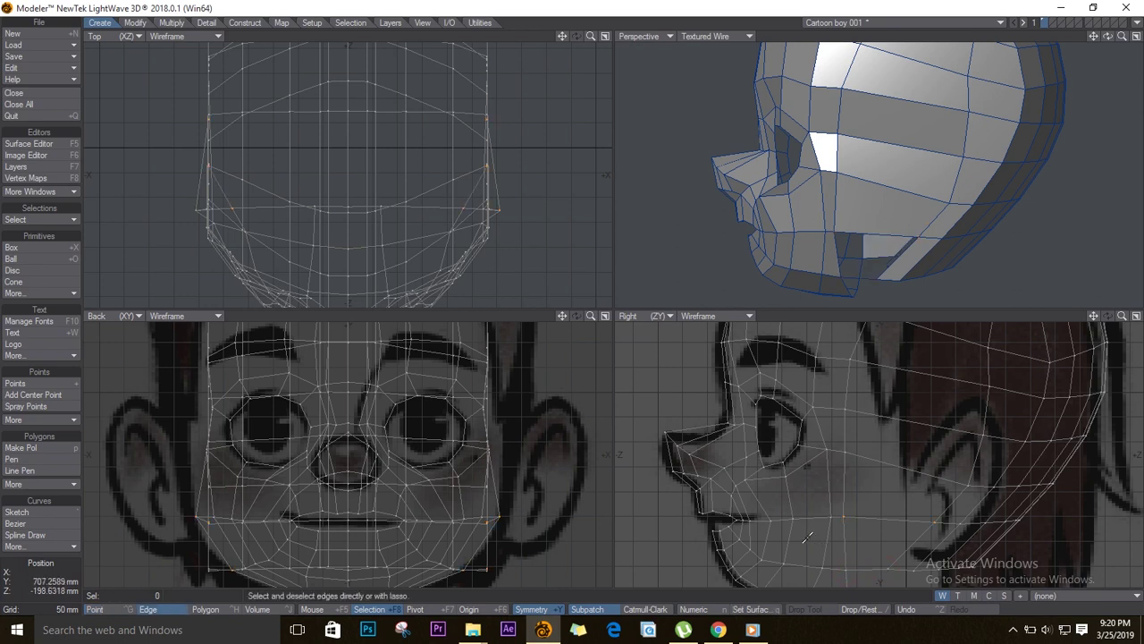
pyautogui.click(810, 537)
pyautogui.press('f')
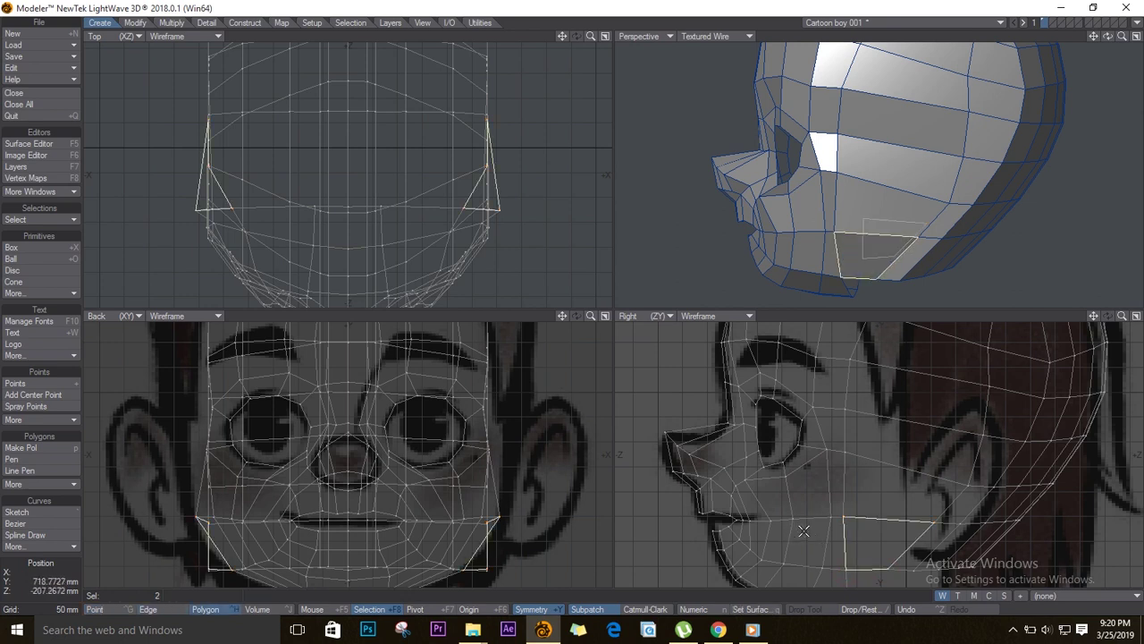
pyautogui.press('/')
pyautogui.press('a')
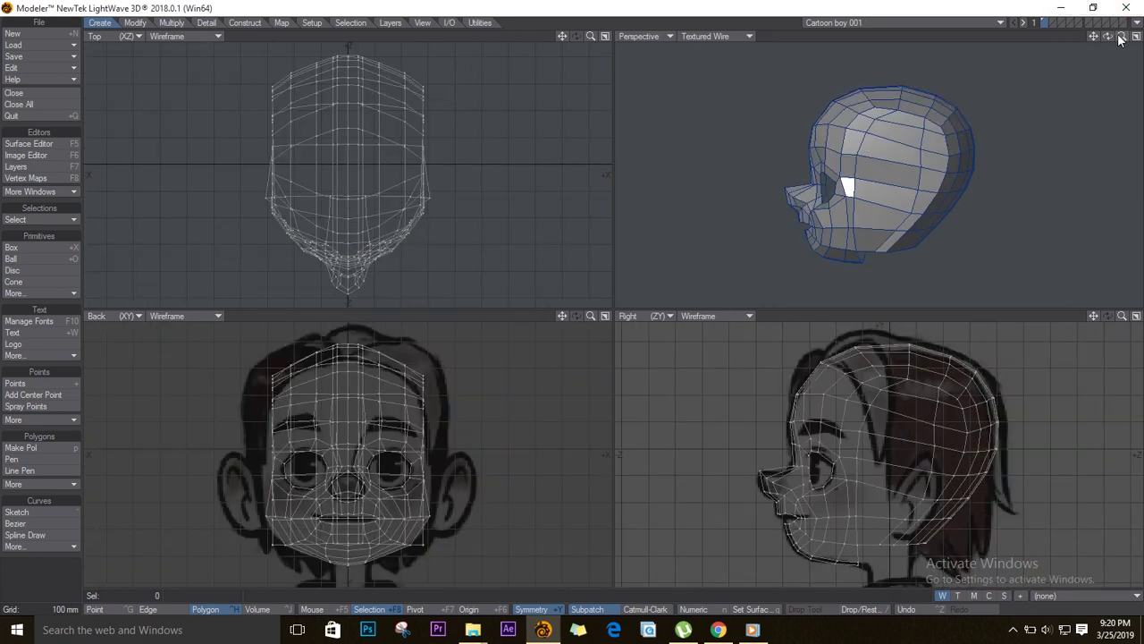
# - Select the full edge loop running around the head across the forehead, starting from three adjoining edges at the temple
pyautogui.moveTo(1108, 37); pyautogui.dragTo(863, 20)
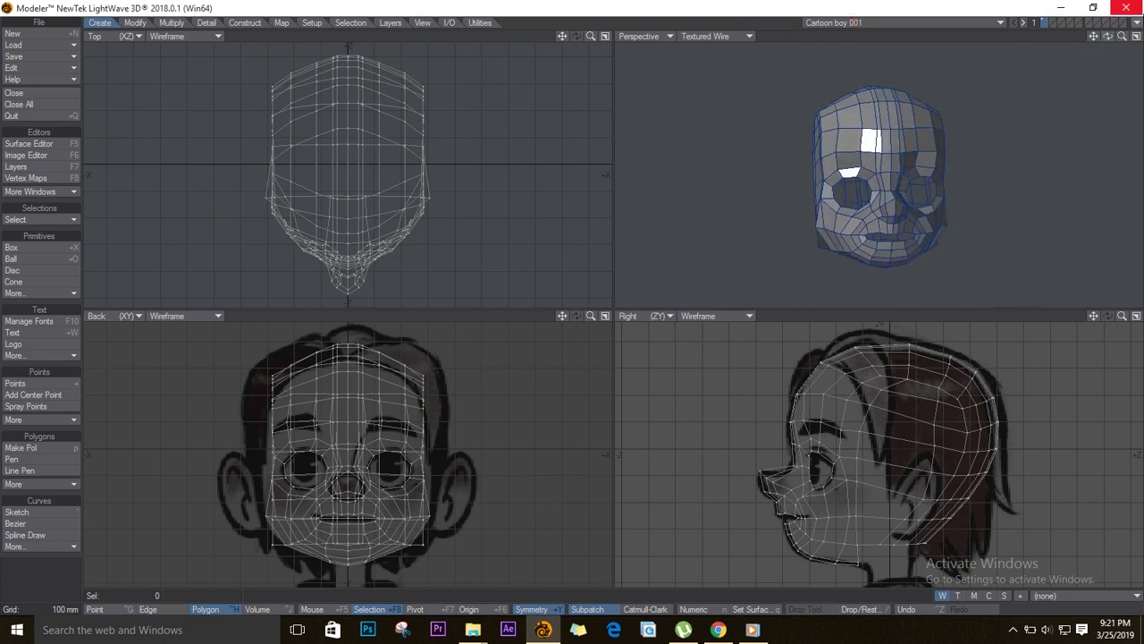
pyautogui.moveTo(1109, 38); pyautogui.dragTo(1088, 77)
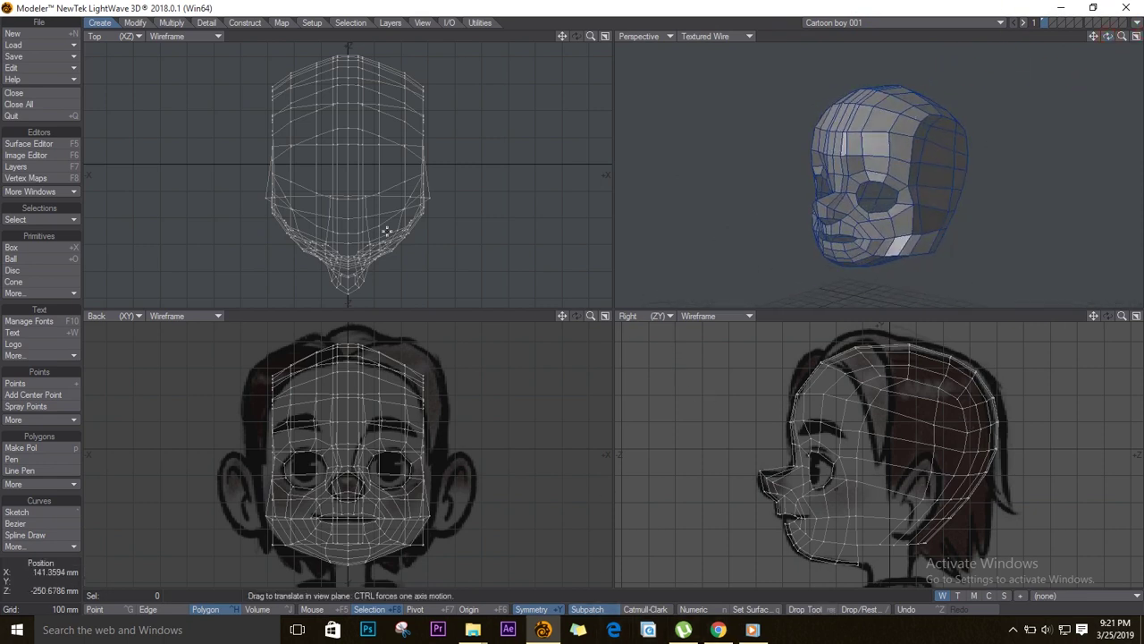
pyautogui.press('space')
pyautogui.press('space')
pyautogui.press('space')
pyautogui.click(904, 131)
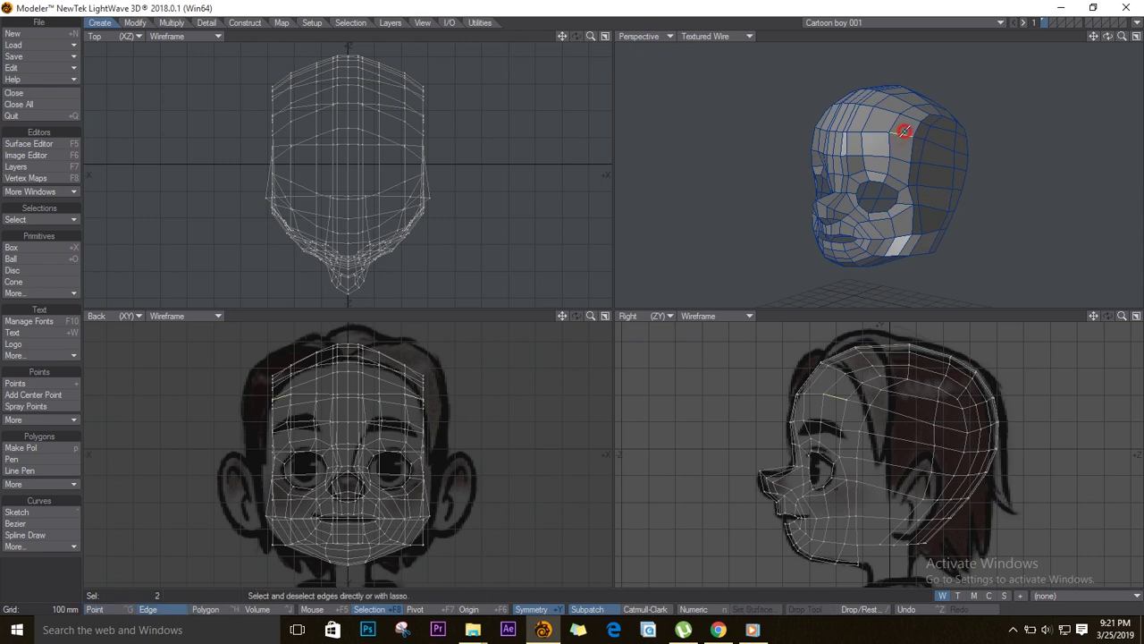
pyautogui.click(924, 139)
pyautogui.click(920, 149)
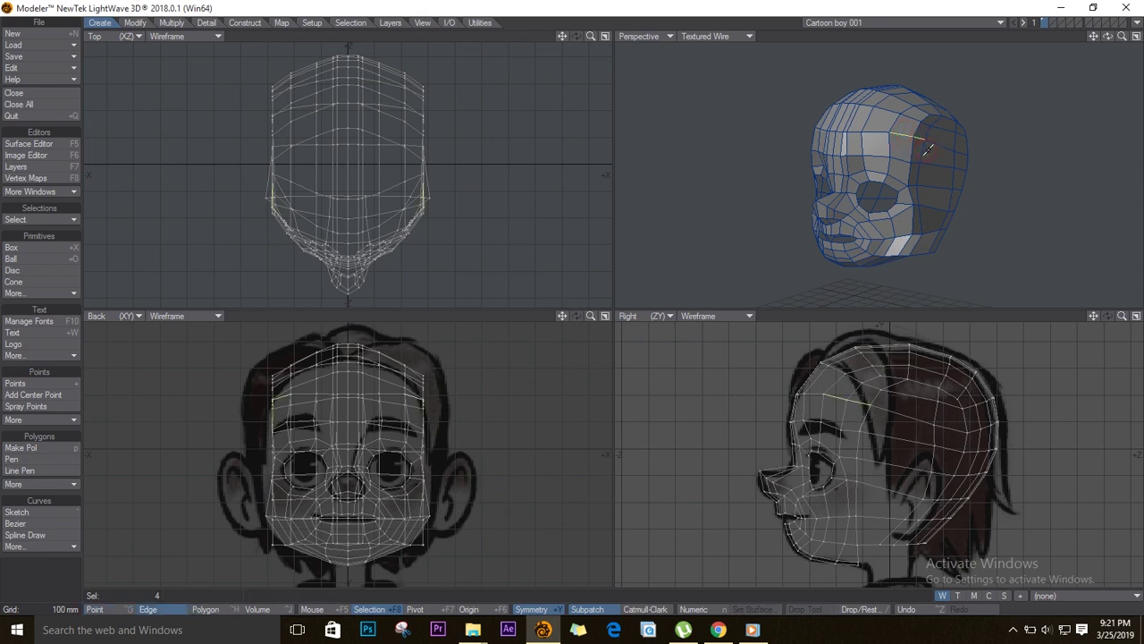
pyautogui.click(936, 143)
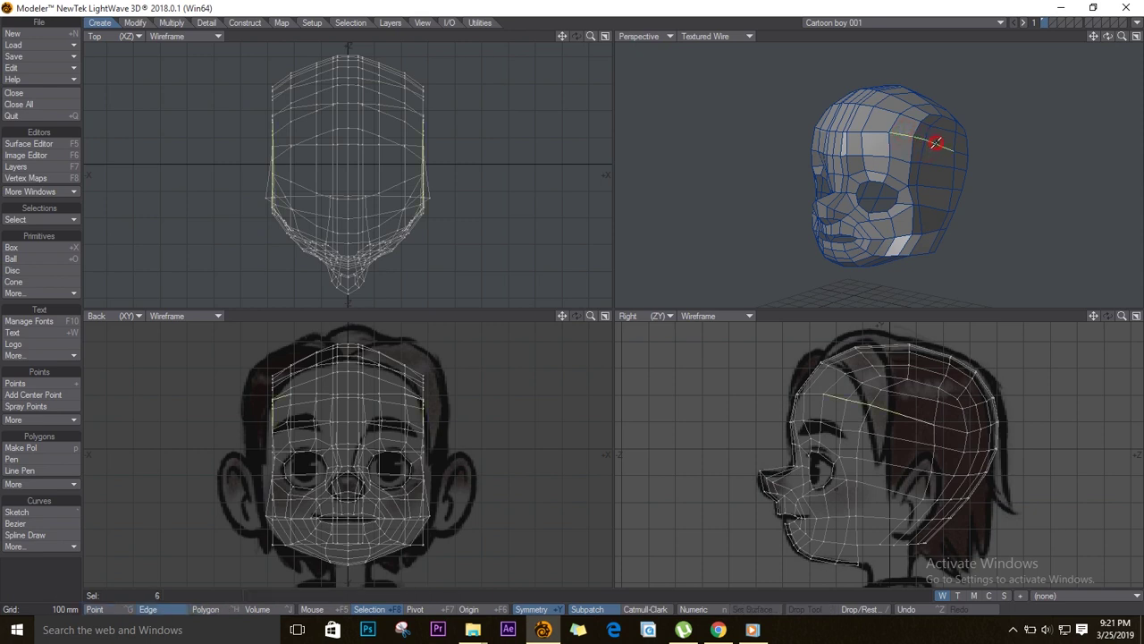
pyautogui.click(57, 222)
pyautogui.click(55, 224)
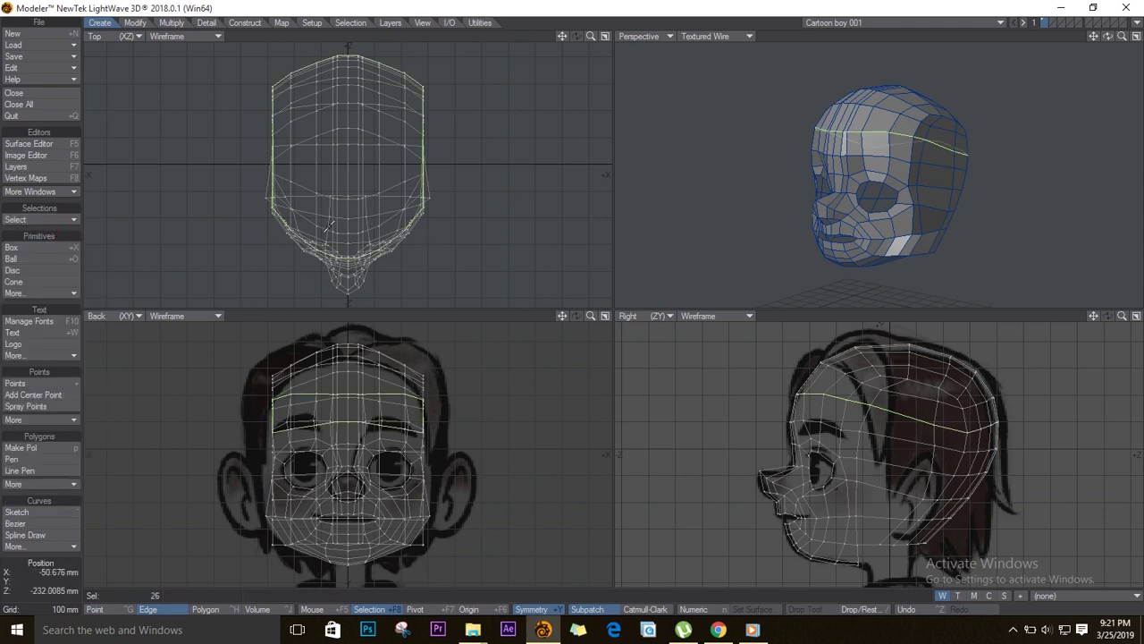
# - Maximize the top view and convert the forehead edge loop to a point selection for moving with symmetry on
pyautogui.press('t')
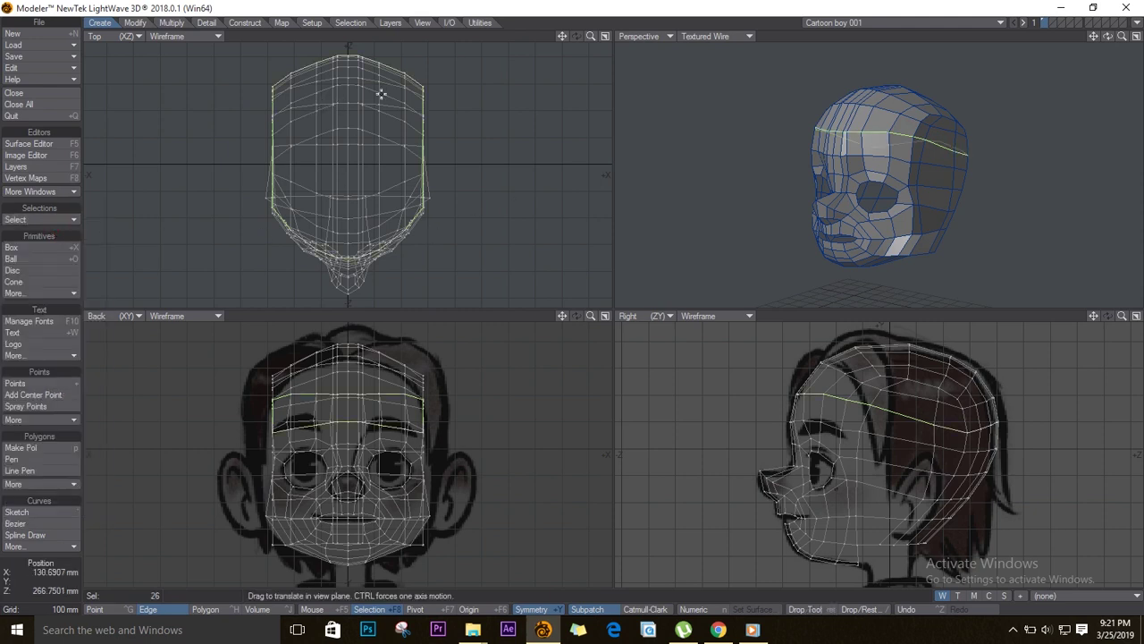
pyautogui.hotkey('shift', 'a')
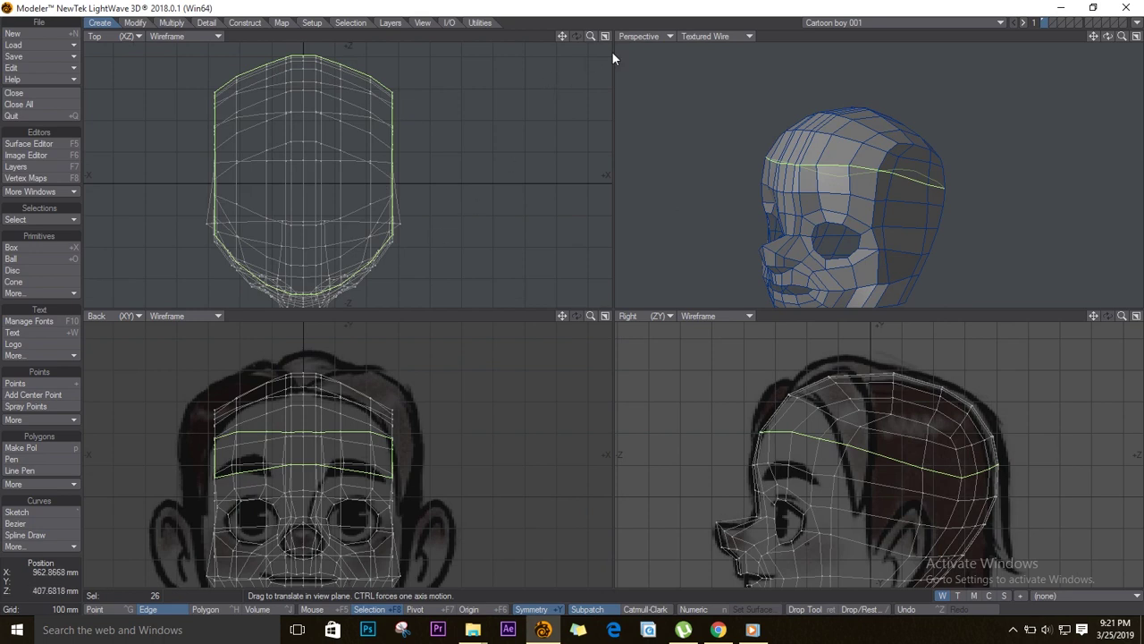
pyautogui.click(604, 36)
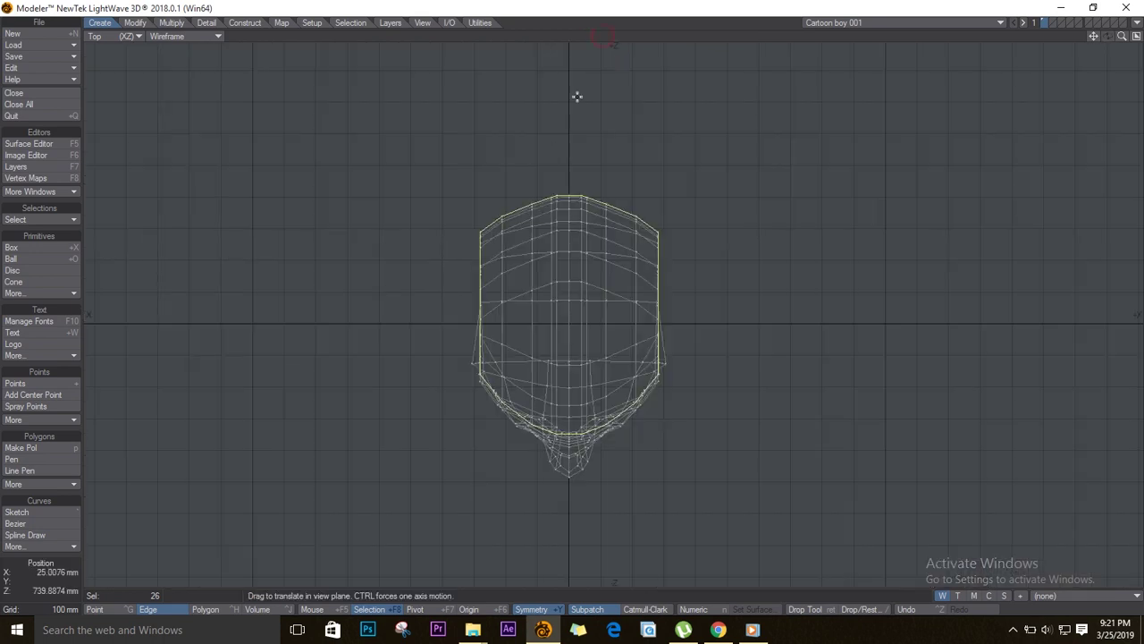
pyautogui.press('a')
pyautogui.moveTo(765, 154); pyautogui.dragTo(778, 153)
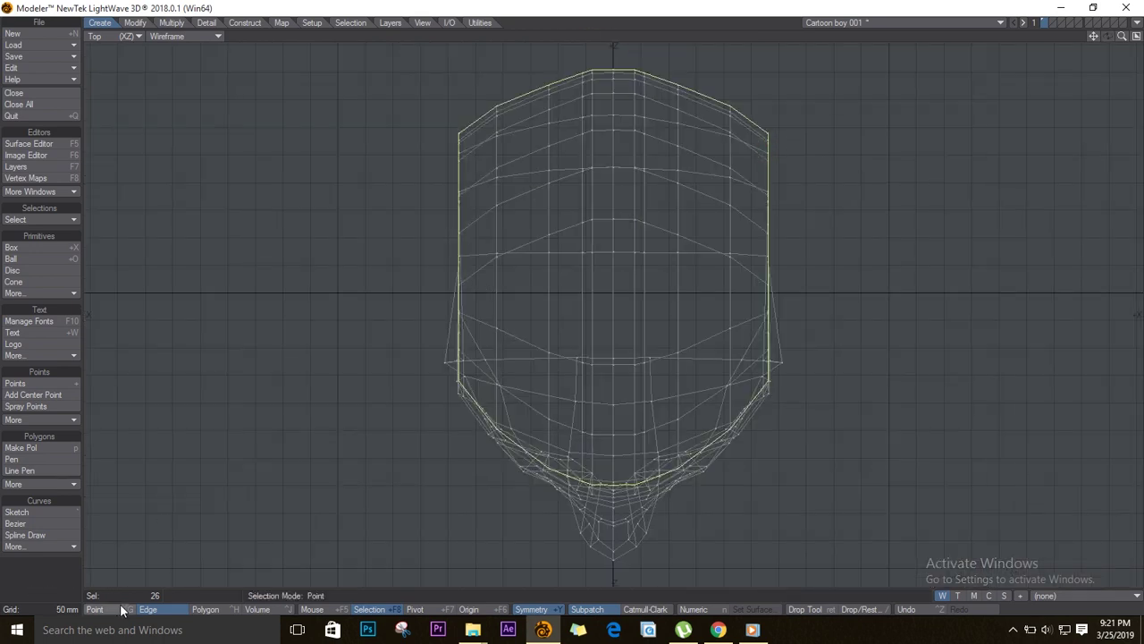
pyautogui.click(61, 219)
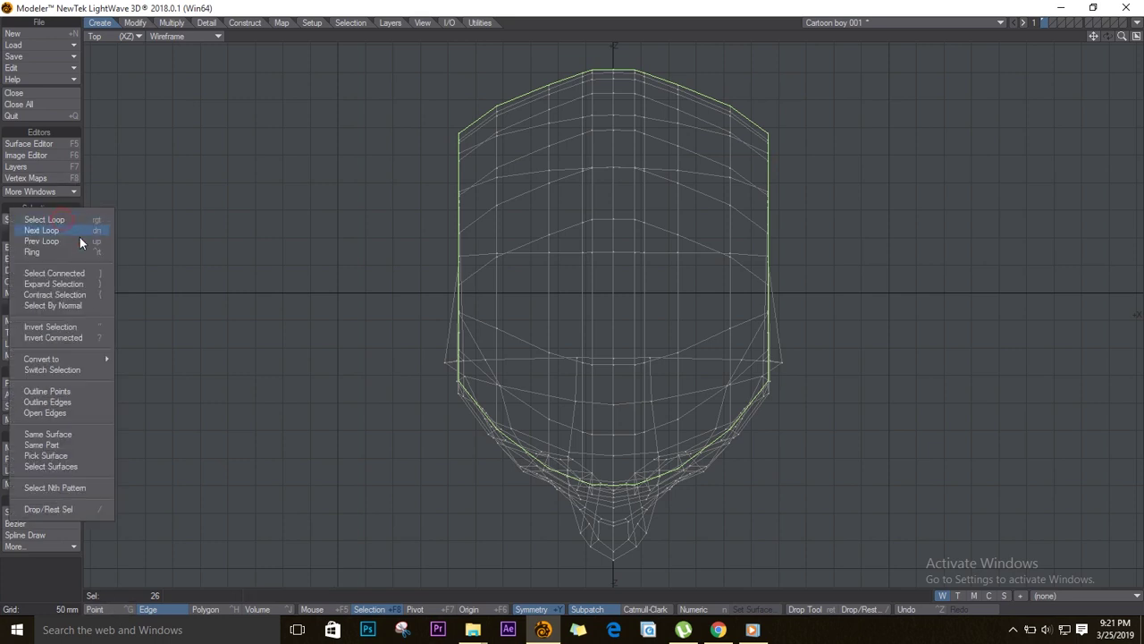
pyautogui.moveTo(63, 360)
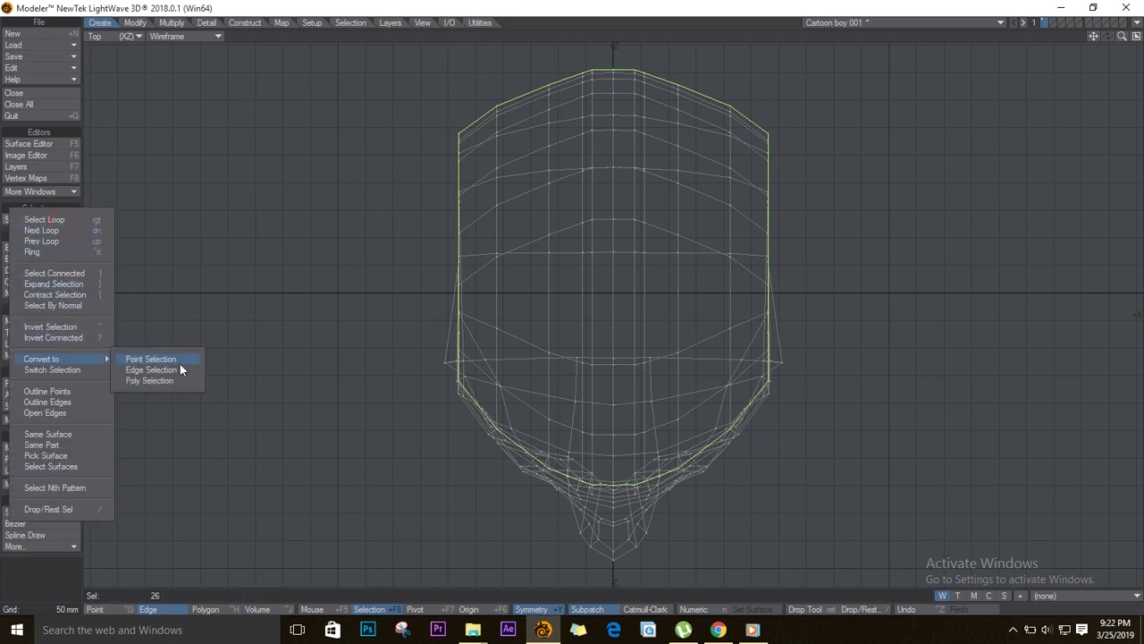
pyautogui.click(162, 360)
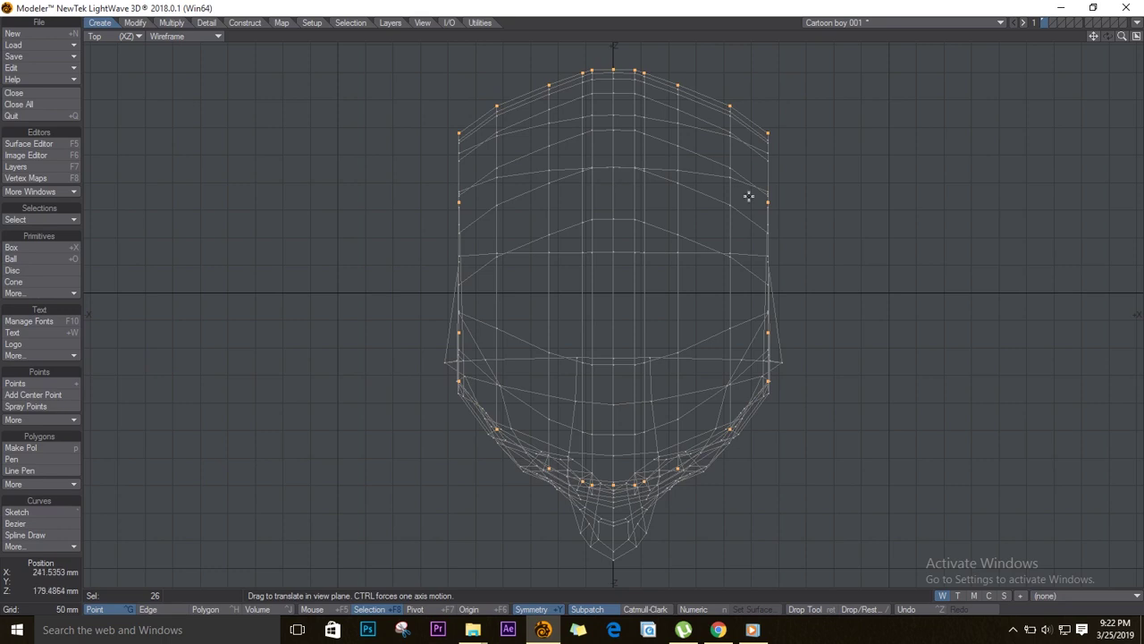
# - Move the forehead loop's side points symmetrically, bulging the middle outward and drawing the rear corners slightly inward to round the head
pyautogui.moveTo(768, 202); pyautogui.dragTo(785, 202)
pyautogui.moveTo(768, 134); pyautogui.dragTo(763, 133)
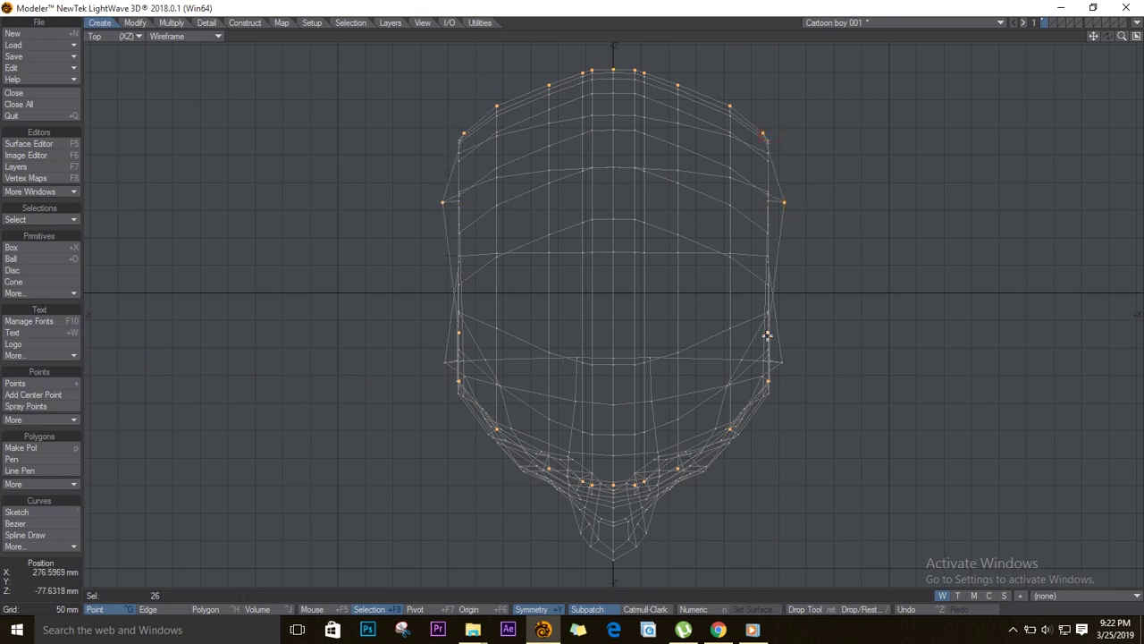
pyautogui.moveTo(768, 335); pyautogui.dragTo(785, 297)
pyautogui.moveTo(783, 201); pyautogui.dragTo(783, 211)
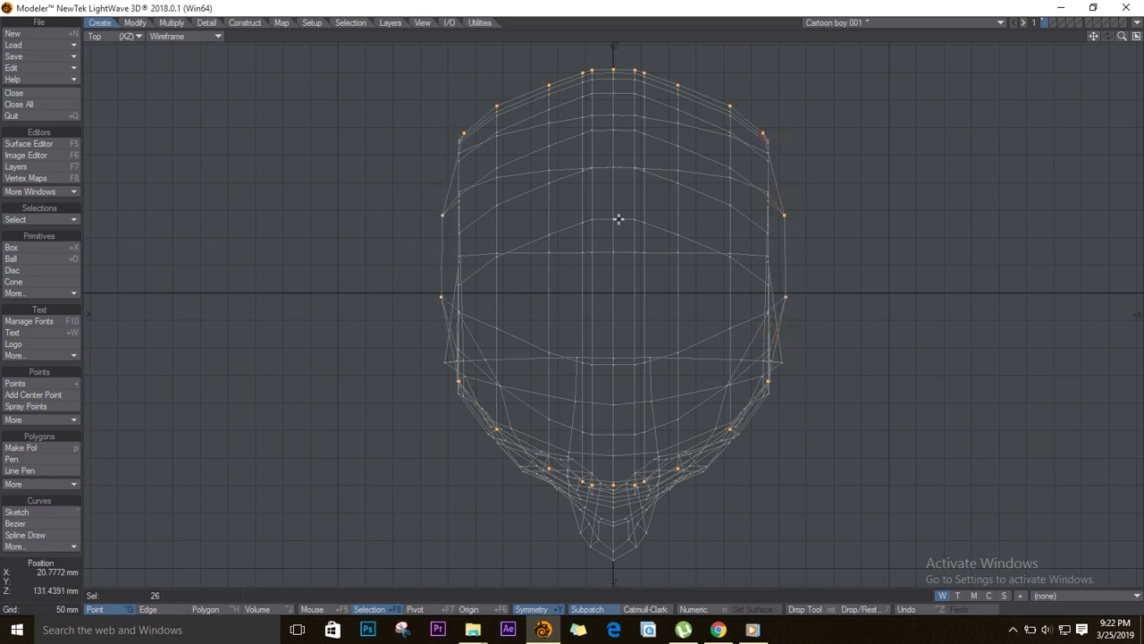
pyautogui.moveTo(785, 297); pyautogui.dragTo(792, 297)
pyautogui.moveTo(769, 381); pyautogui.dragTo(775, 381)
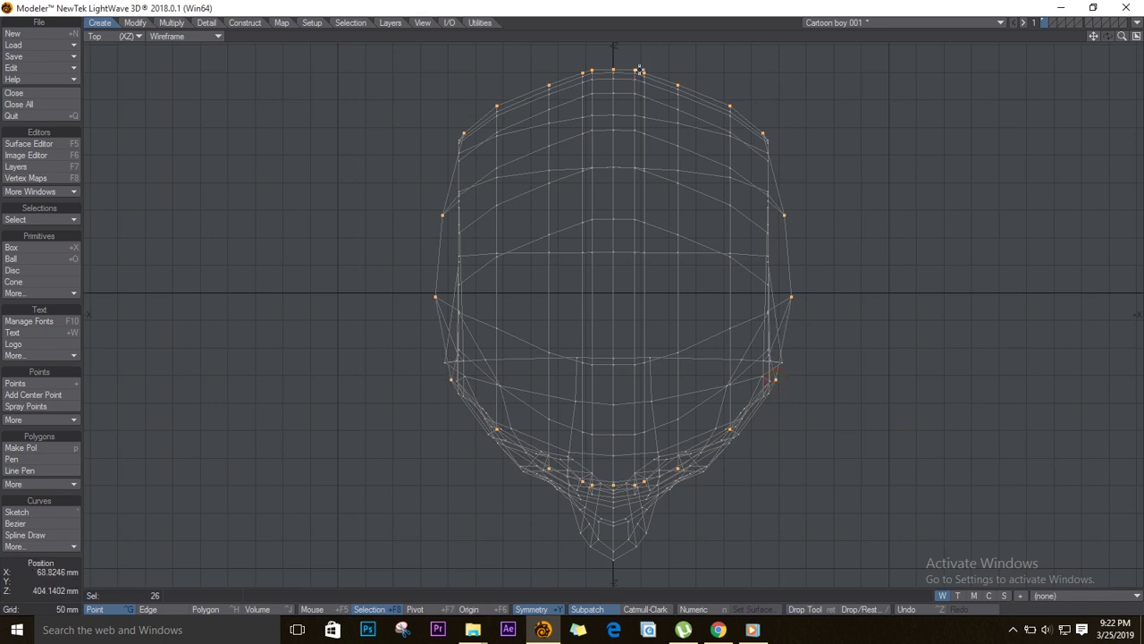
# - Move the forehead loop's rear side points slightly outward with symmetry on, and return to the four-view layout
pyautogui.moveTo(764, 134); pyautogui.dragTo(771, 144)
pyautogui.moveTo(731, 106); pyautogui.dragTo(733, 113)
pyautogui.moveTo(676, 83); pyautogui.dragTo(685, 85)
pyautogui.click(1137, 36)
pyautogui.moveTo(1064, 50); pyautogui.dragTo(911, 78)
# - Pull the forehead loop's side and front corner points further outward in the top view, and deselect the loop
pyautogui.keyDown('ctrl'); pyautogui.keyDown('alt'); pyautogui.moveTo(519, 354); pyautogui.dragTo(419, 416); pyautogui.keyUp('alt'); pyautogui.keyUp('ctrl')
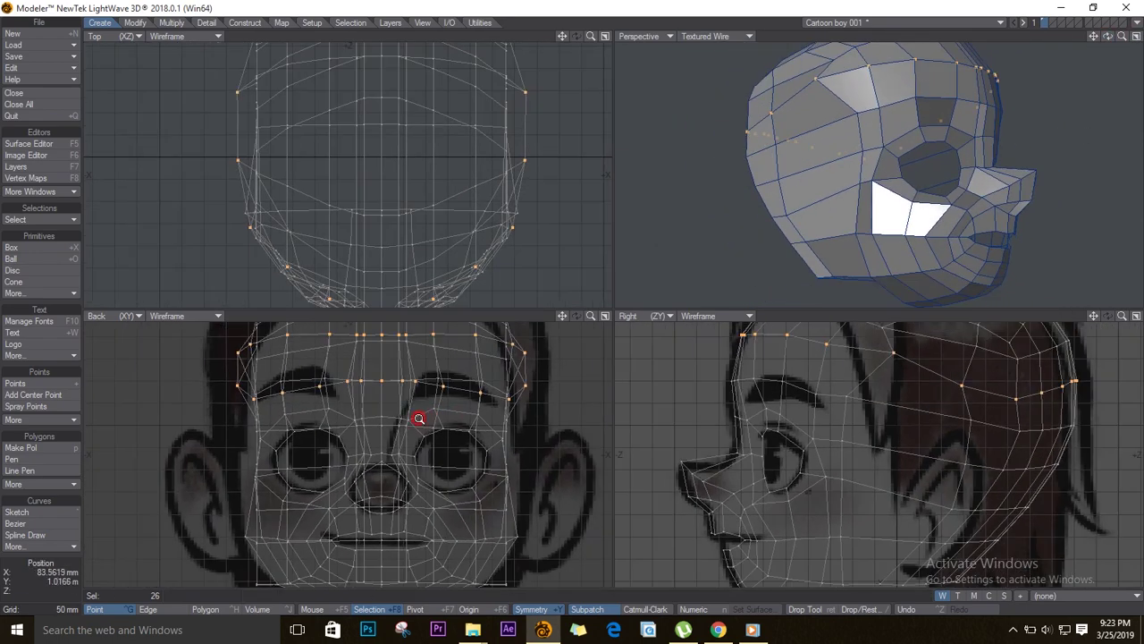
pyautogui.moveTo(525, 92); pyautogui.dragTo(532, 92)
pyautogui.moveTo(524, 160); pyautogui.dragTo(535, 160)
pyautogui.moveTo(509, 226); pyautogui.dragTo(514, 228)
pyautogui.moveTo(474, 267); pyautogui.dragTo(476, 271)
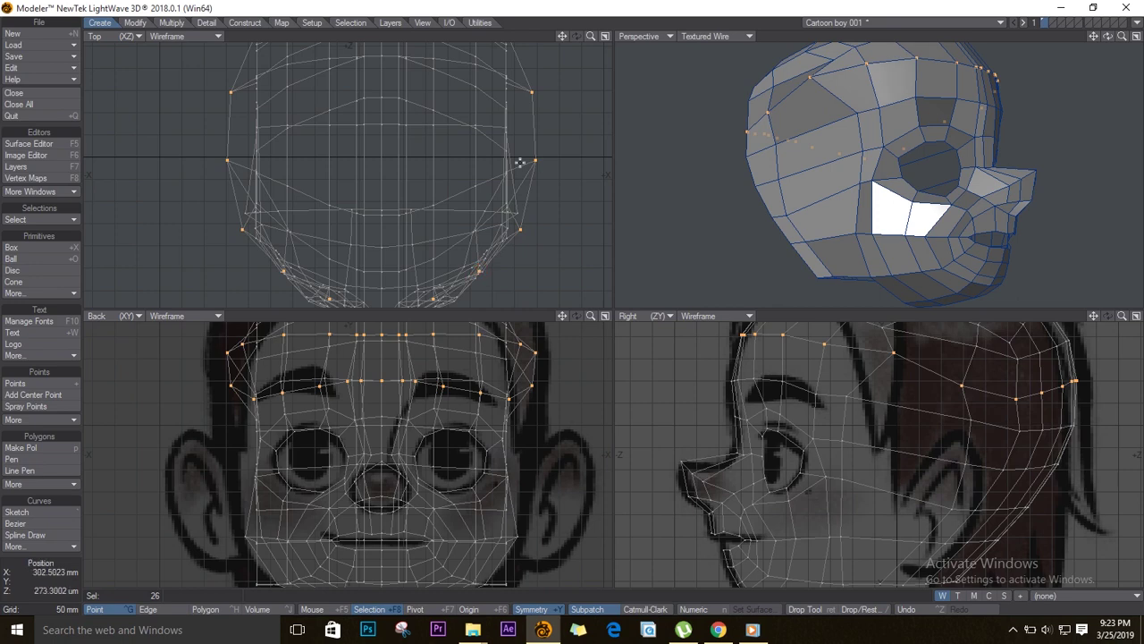
pyautogui.press('/')
# - Select the next loop up around the head and bulge its middle side points outward symmetrically in the maximized top view
pyautogui.moveTo(791, 78); pyautogui.dragTo(770, 86)
pyautogui.click(32, 220)
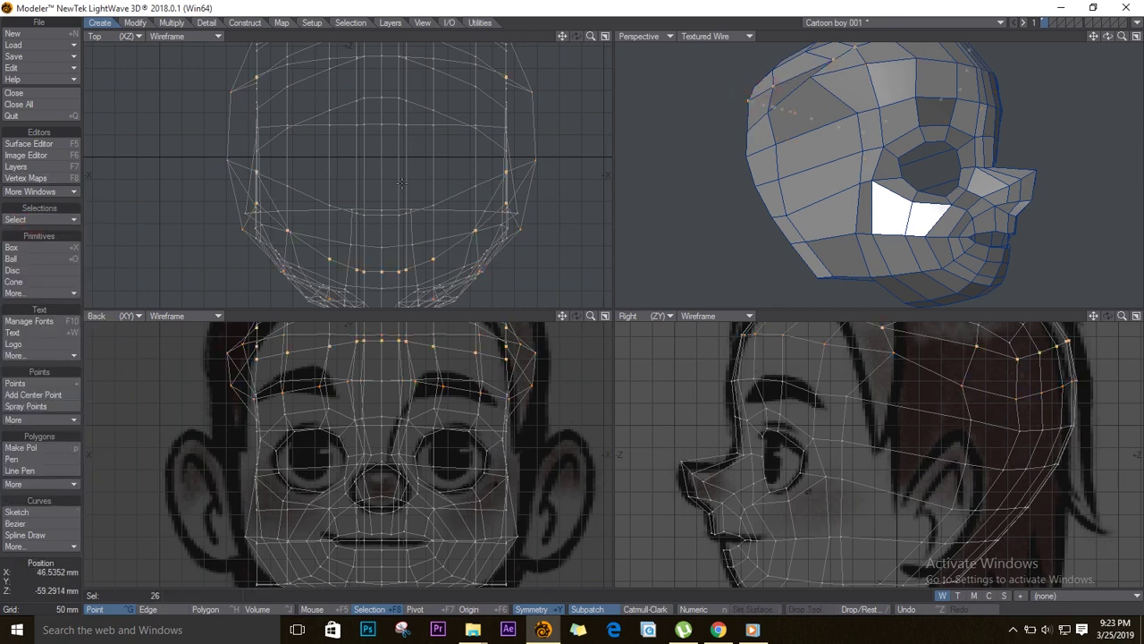
pyautogui.press('t')
pyautogui.click(605, 37)
pyautogui.press('a')
pyautogui.moveTo(769, 193); pyautogui.dragTo(793, 193)
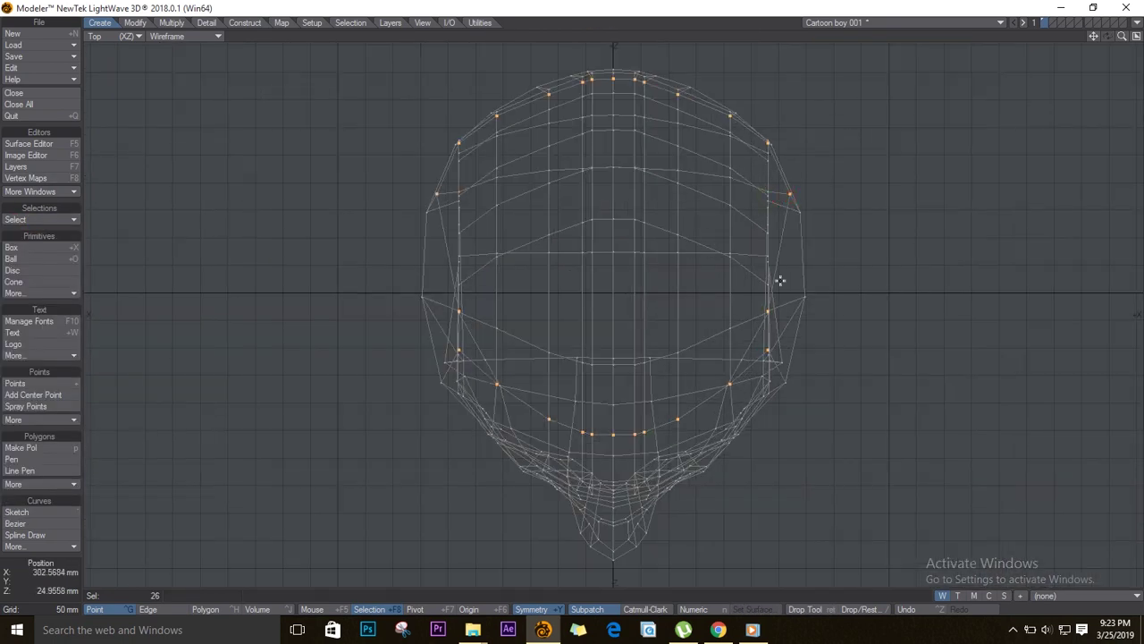
pyautogui.moveTo(781, 281); pyautogui.dragTo(796, 309)
pyautogui.click(1137, 37)
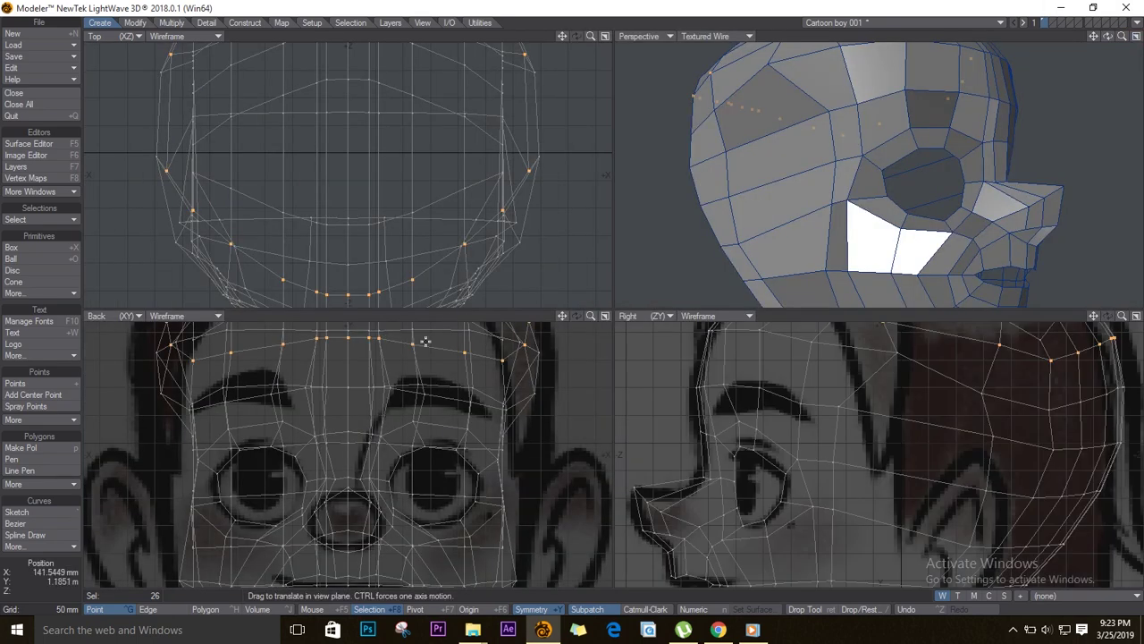
# - Adjust the upper loop's side, front and rear points symmetrically to round its outline, and deselect it
pyautogui.hotkey('shift', 'a')
pyautogui.moveTo(408, 215); pyautogui.dragTo(411, 199)
pyautogui.moveTo(405, 135); pyautogui.dragTo(411, 146)
pyautogui.moveTo(390, 95); pyautogui.dragTo(333, 61)
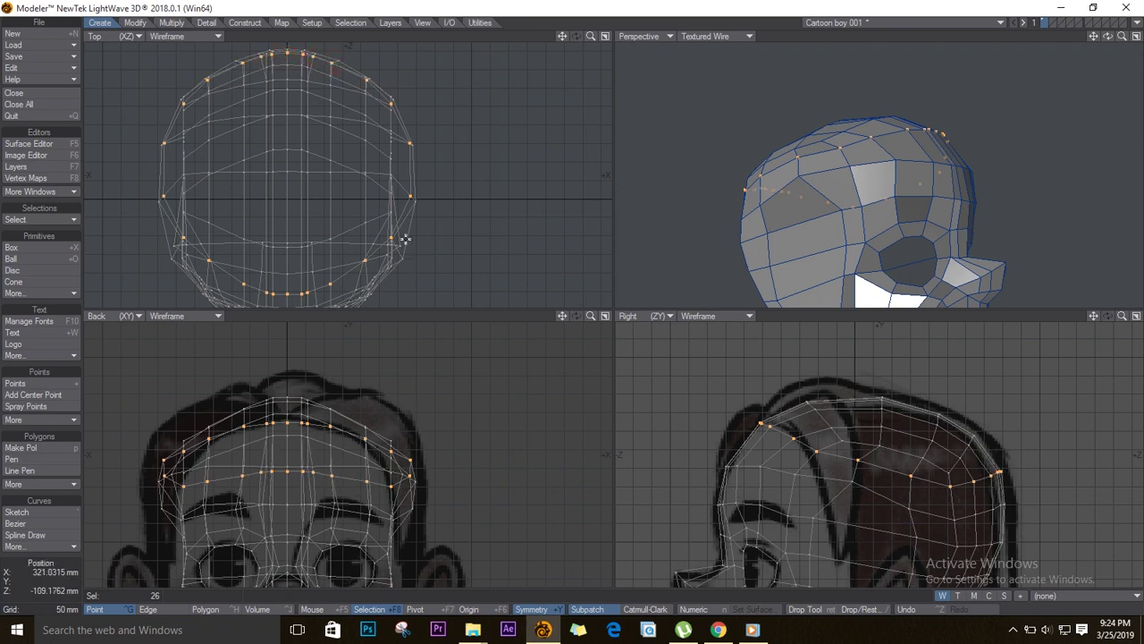
pyautogui.moveTo(392, 238); pyautogui.dragTo(397, 234)
pyautogui.moveTo(1108, 37); pyautogui.dragTo(885, 62)
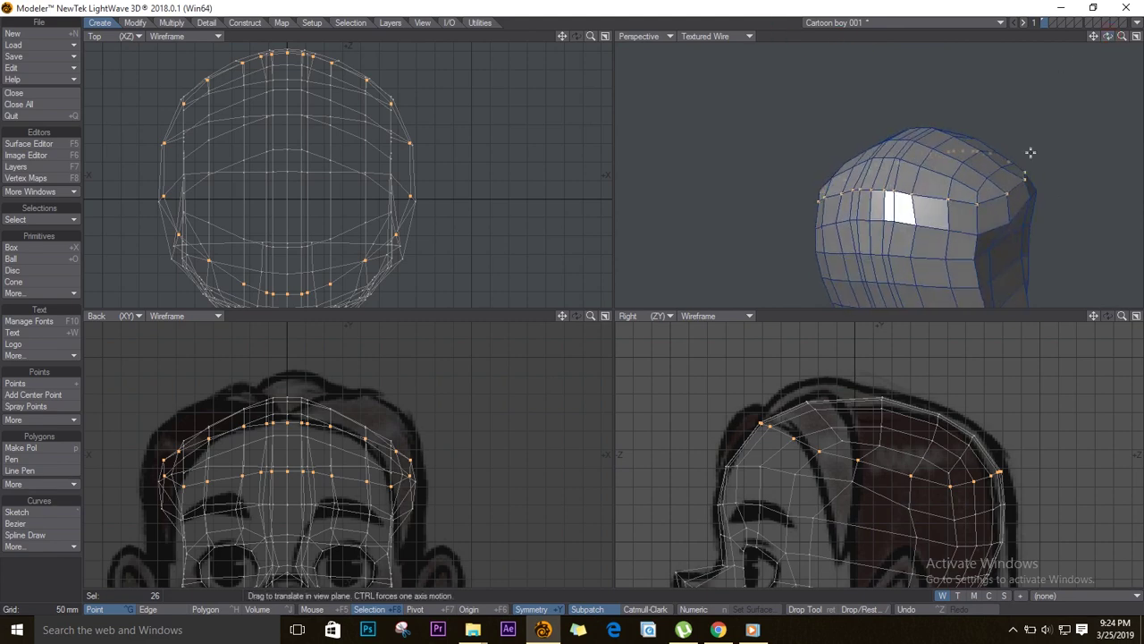
pyautogui.moveTo(409, 194); pyautogui.dragTo(408, 186)
pyautogui.moveTo(411, 137); pyautogui.dragTo(411, 147)
pyautogui.moveTo(412, 458); pyautogui.dragTo(409, 458)
pyautogui.press('/')
# - Select the loop running around the head at eyebrow level, starting from adjoining elements on the back of the head
pyautogui.moveTo(1108, 37); pyautogui.dragTo(808, 82)
pyautogui.press('space')
pyautogui.press('space')
pyautogui.press('space')
pyautogui.moveTo(958, 261); pyautogui.dragTo(904, 260)
pyautogui.click(41, 220)
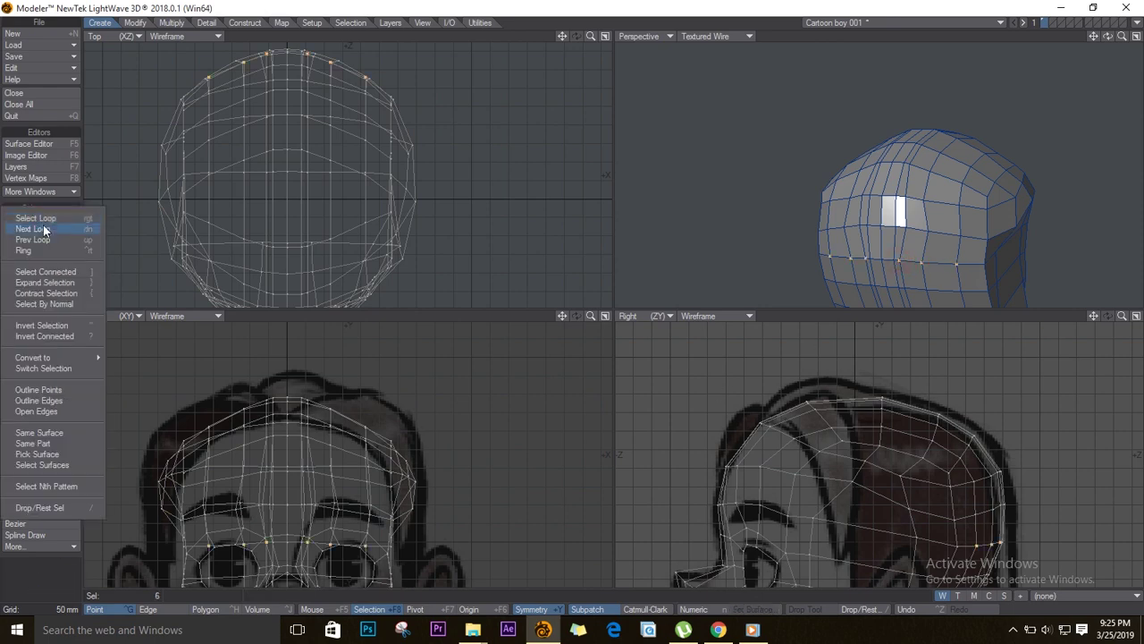
pyautogui.click(41, 219)
# - Move the eyebrow-level loop's side points outward symmetrically to match the rounded head outline, and deselect the loop
pyautogui.hotkey('ctrl', 't')
pyautogui.moveTo(385, 137); pyautogui.dragTo(414, 137)
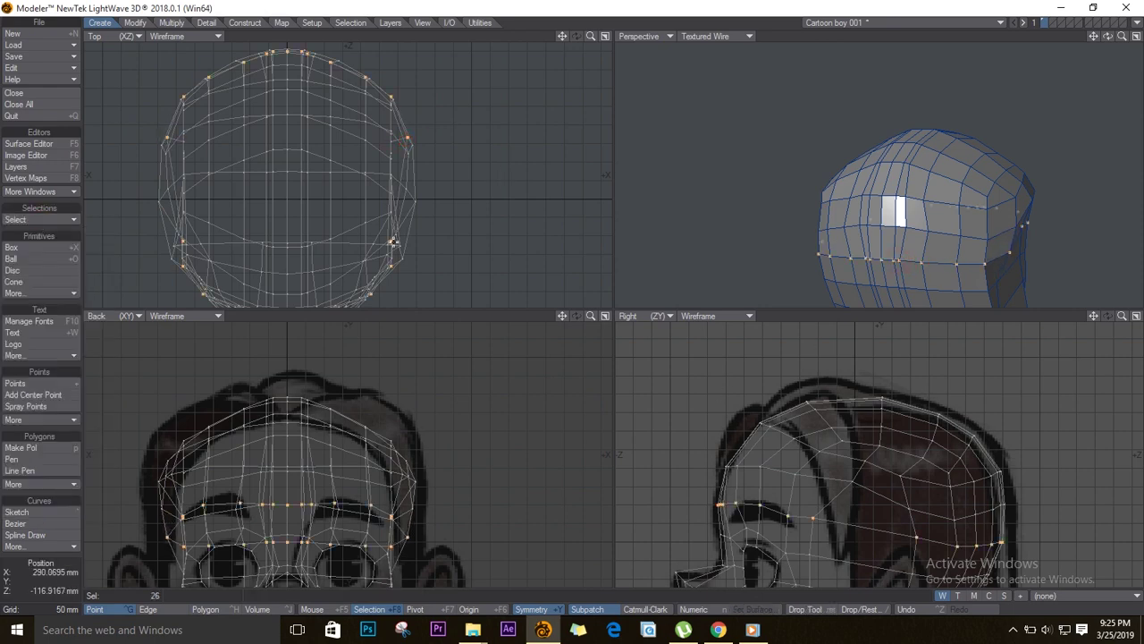
pyautogui.moveTo(394, 241); pyautogui.dragTo(416, 246)
pyautogui.keyDown('alt'); pyautogui.moveTo(409, 512); pyautogui.dragTo(406, 408); pyautogui.keyUp('alt')
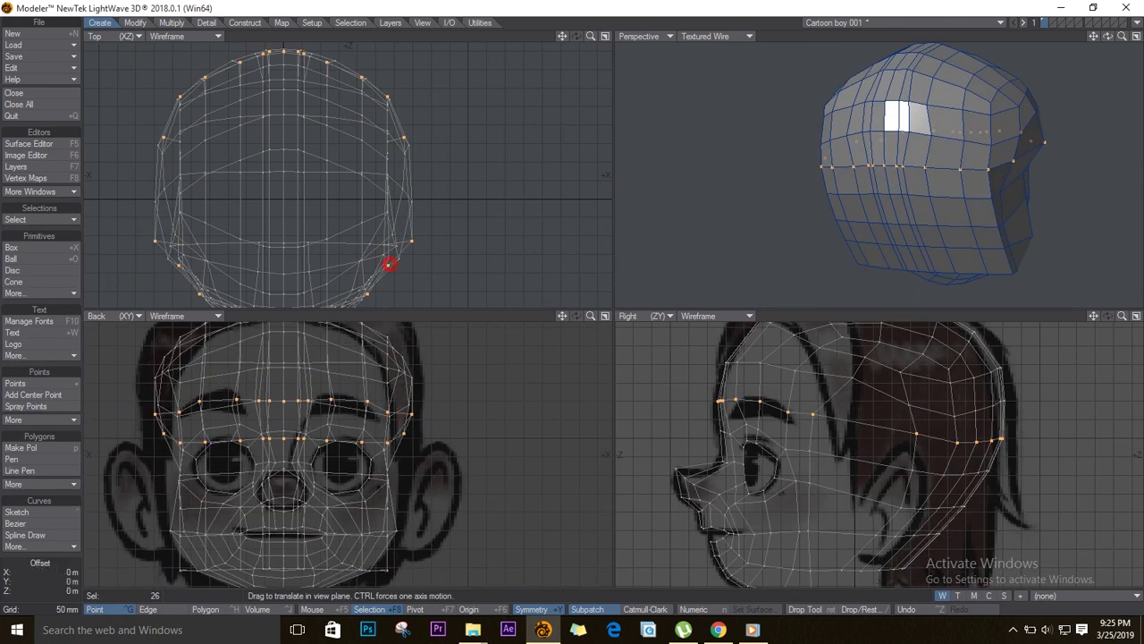
pyautogui.moveTo(390, 265); pyautogui.dragTo(409, 241)
pyautogui.moveTo(563, 316); pyautogui.dragTo(555, 362)
pyautogui.moveTo(410, 423); pyautogui.dragTo(400, 480)
pyautogui.moveTo(406, 248); pyautogui.dragTo(404, 222)
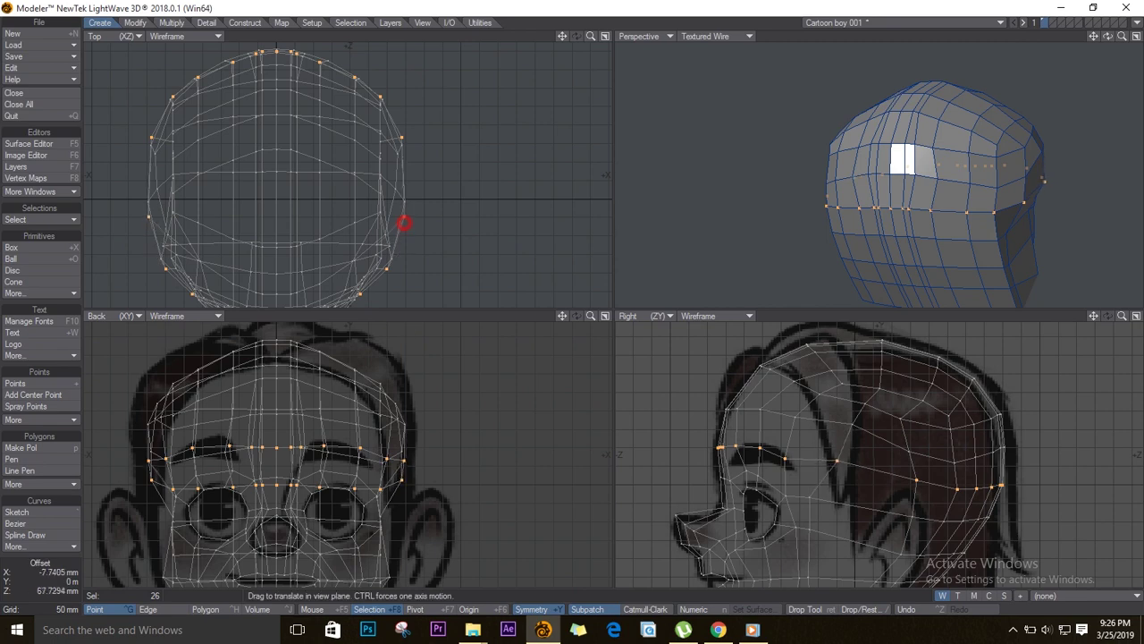
pyautogui.press('/')
# - Nudge the crown's outline points slightly upward in the back view with symmetry on
pyautogui.moveTo(1107, 36); pyautogui.dragTo(1059, 45)
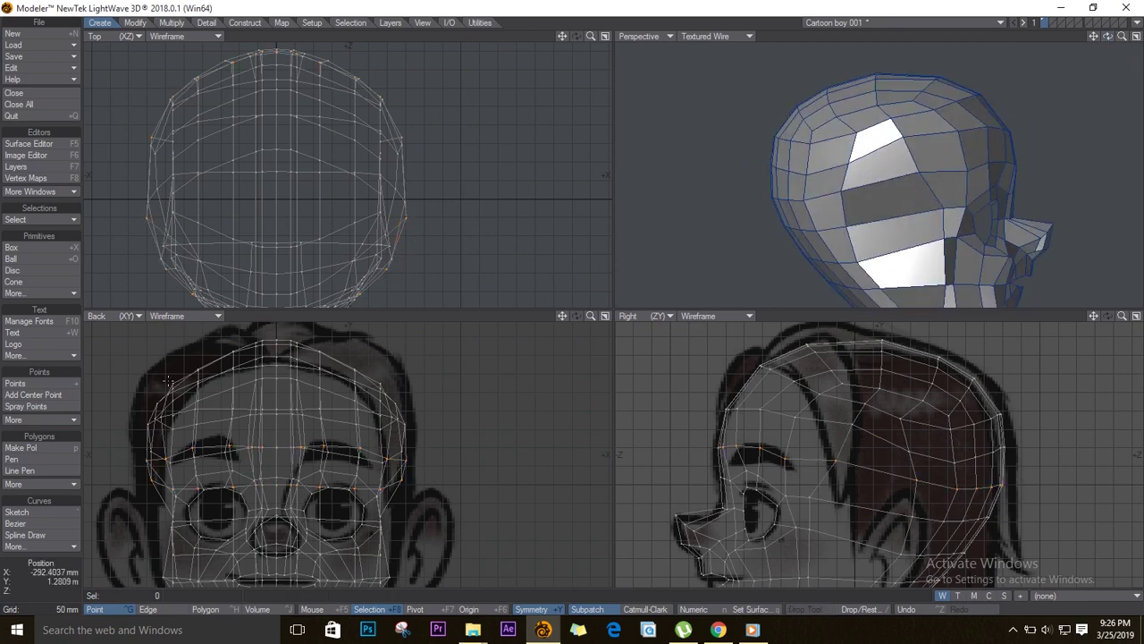
pyautogui.press('t')
pyautogui.moveTo(322, 356); pyautogui.dragTo(321, 351)
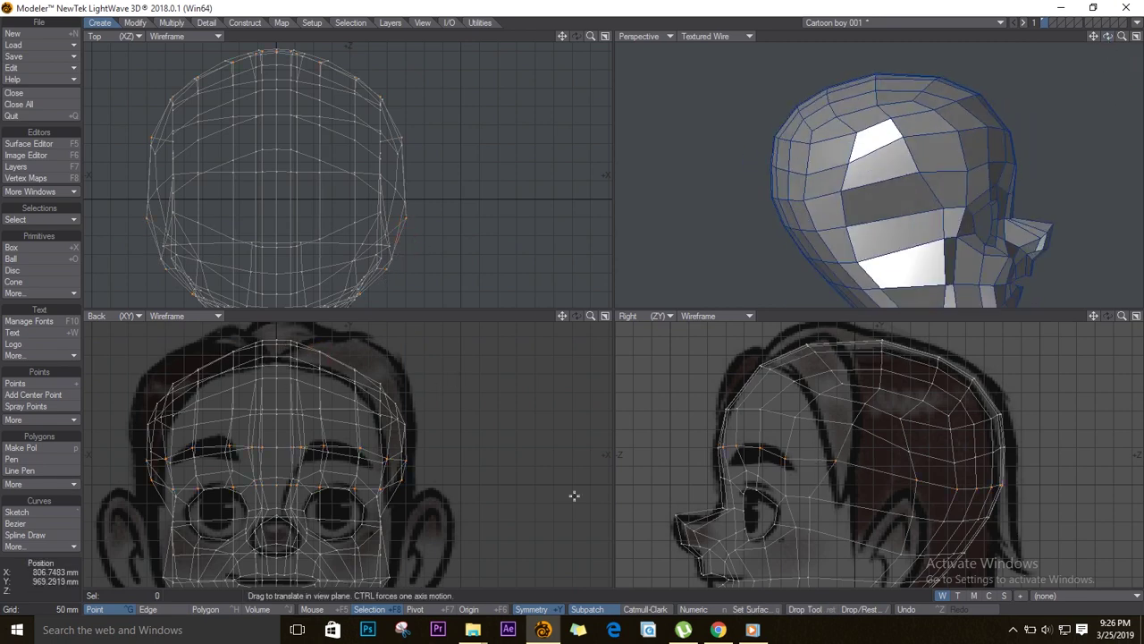
# - Turn symmetry off and narrow the open bottom edge of the head horizontally with Stretch
pyautogui.keyDown('alt'); pyautogui.moveTo(252, 584); pyautogui.dragTo(268, 434); pyautogui.keyUp('alt')
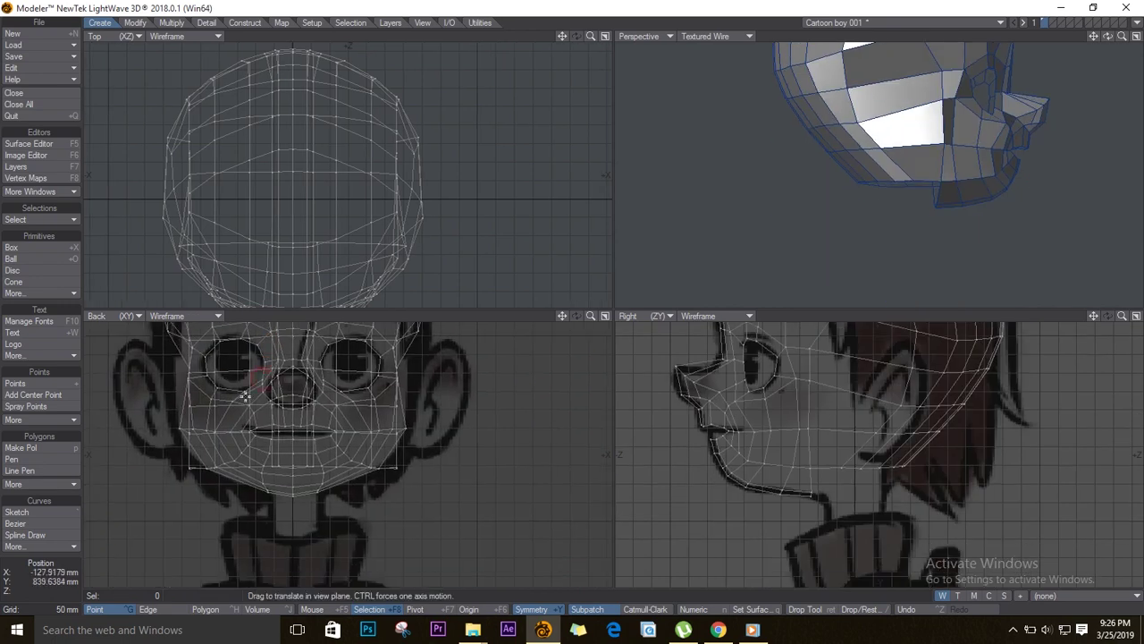
pyautogui.press('Return')
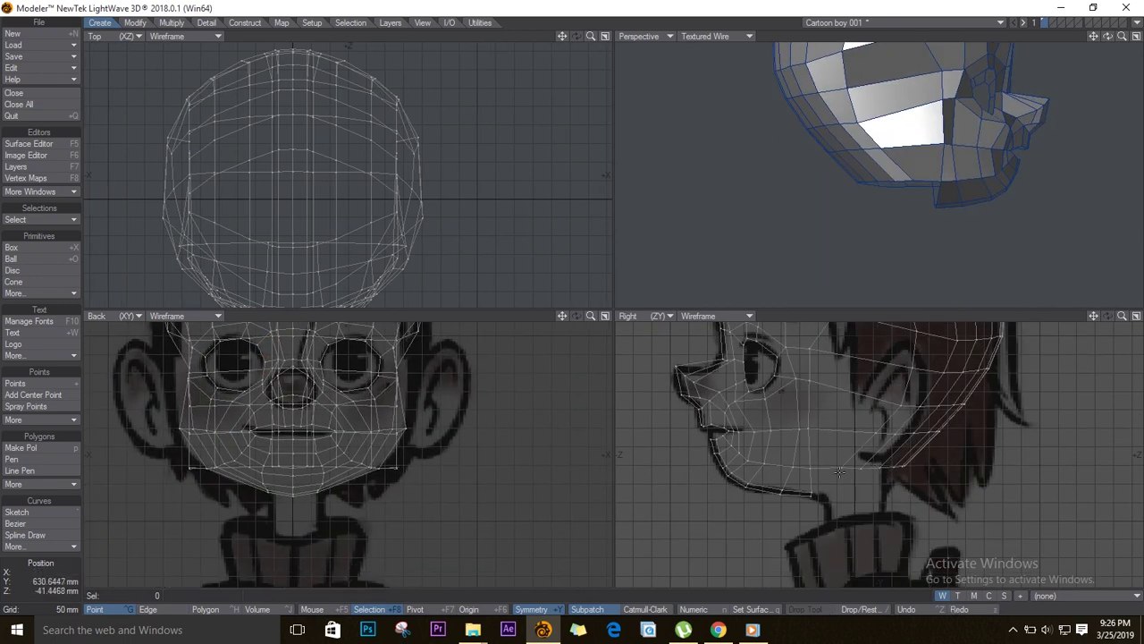
pyautogui.hotkey('shift', 'y')
pyautogui.press('h')
pyautogui.moveTo(292, 467); pyautogui.dragTo(238, 470)
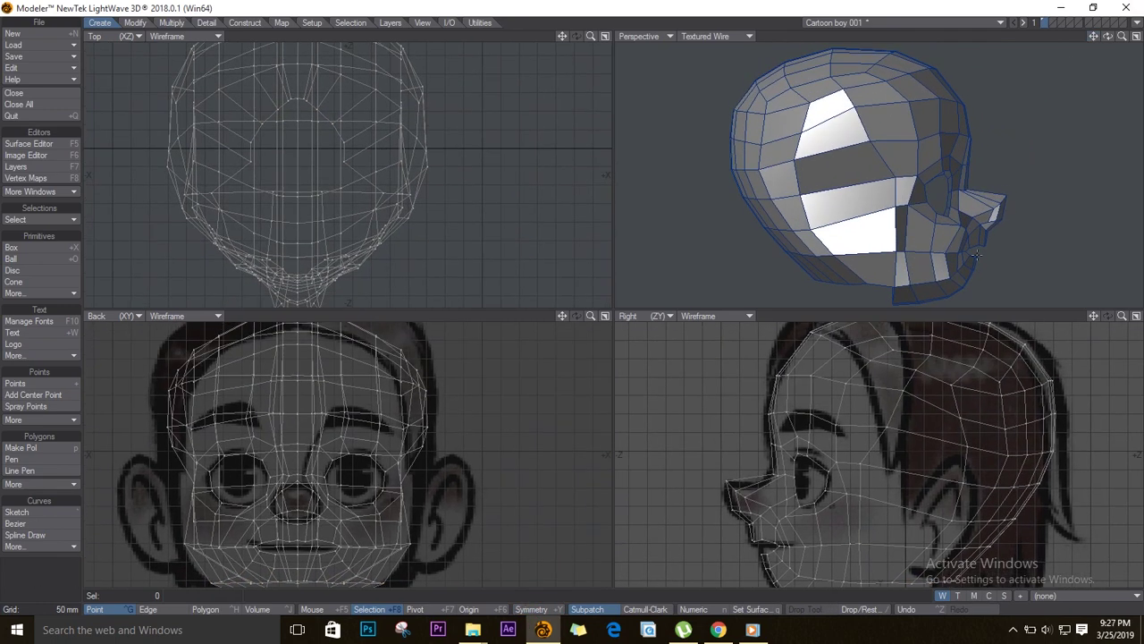
# - Reposition the points between the temple and the back of the head in the side view to space the side mesh evenly
pyautogui.moveTo(872, 472); pyautogui.dragTo(963, 385)
pyautogui.moveTo(886, 427)
pyautogui.mouseDown()
pyautogui.moveTo(945, 522)
pyautogui.moveTo(956, 442)
pyautogui.moveTo(874, 543)
pyautogui.moveTo(869, 579)
pyautogui.mouseUp()
pyautogui.keyDown('alt'); pyautogui.moveTo(854, 499); pyautogui.dragTo(814, 497); pyautogui.keyUp('alt')
pyautogui.moveTo(897, 515); pyautogui.dragTo(899, 516)
pyautogui.moveTo(922, 414); pyautogui.dragTo(920, 410)
pyautogui.moveTo(866, 388); pyautogui.dragTo(875, 372)
pyautogui.moveTo(973, 391); pyautogui.dragTo(973, 395)
pyautogui.moveTo(987, 420); pyautogui.dragTo(971, 429)
pyautogui.keyDown('alt'); pyautogui.moveTo(930, 508); pyautogui.dragTo(934, 489); pyautogui.keyUp('alt')
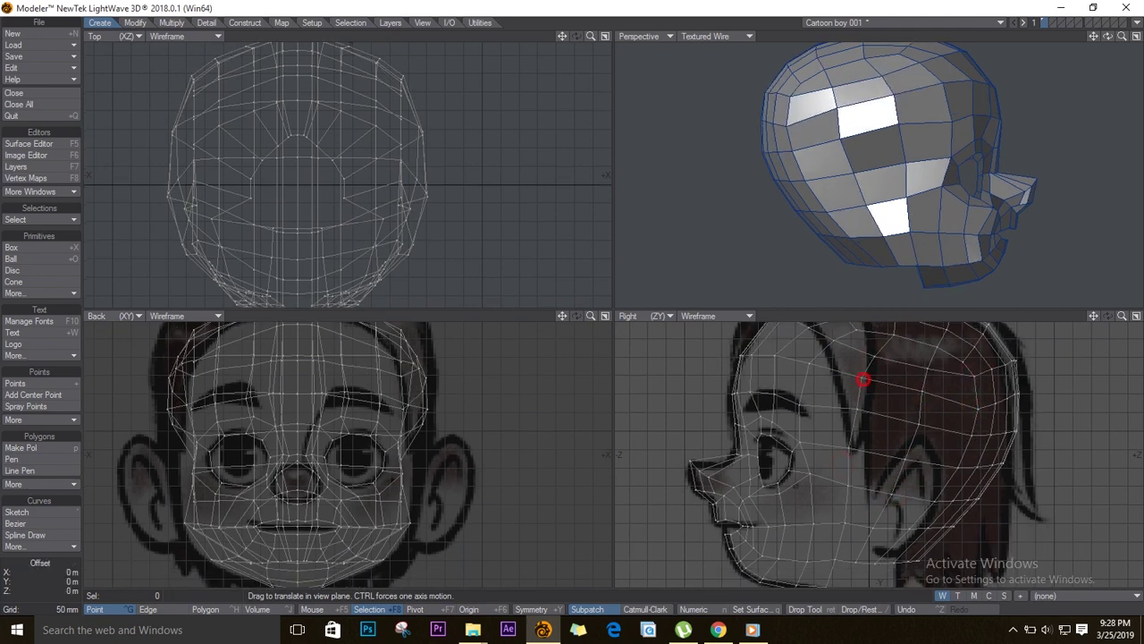
pyautogui.moveTo(887, 375)
pyautogui.mouseDown()
pyautogui.moveTo(924, 366)
pyautogui.moveTo(917, 398)
pyautogui.mouseUp()
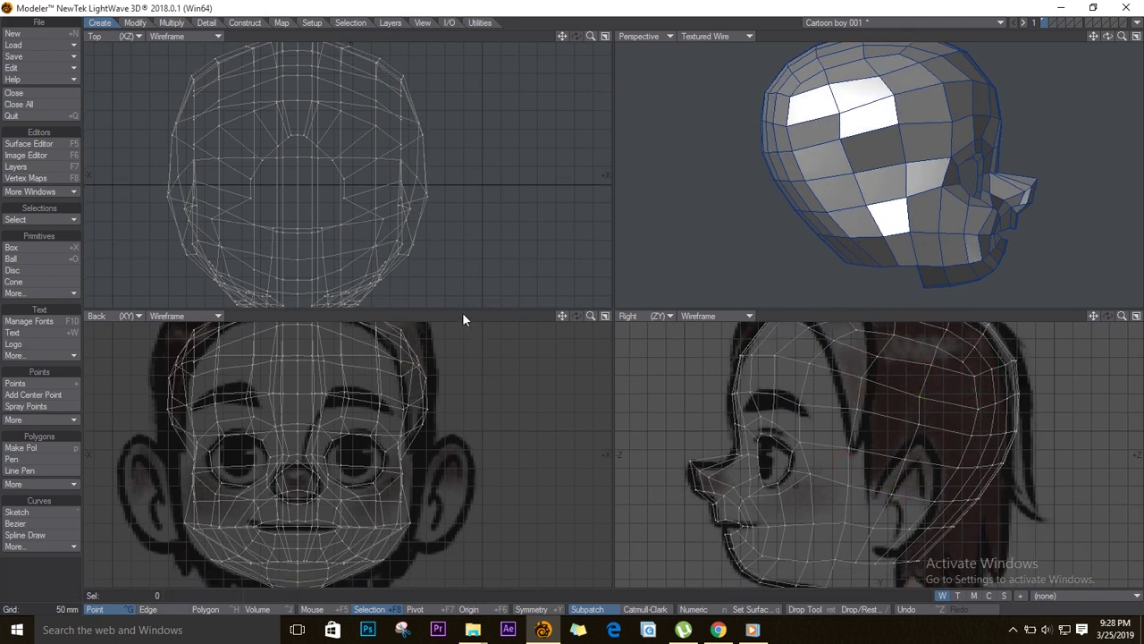
# - Select the row of points running from beside the eyes around the back of the head at nose level for moving
pyautogui.click(848, 176)
pyautogui.hotkey('ctrl', 't')
pyautogui.keyDown('ctrl'); pyautogui.moveTo(402, 148); pyautogui.dragTo(420, 148); pyautogui.keyUp('ctrl')
pyautogui.keyDown('ctrl'); pyautogui.moveTo(399, 205); pyautogui.dragTo(417, 205); pyautogui.keyUp('ctrl')
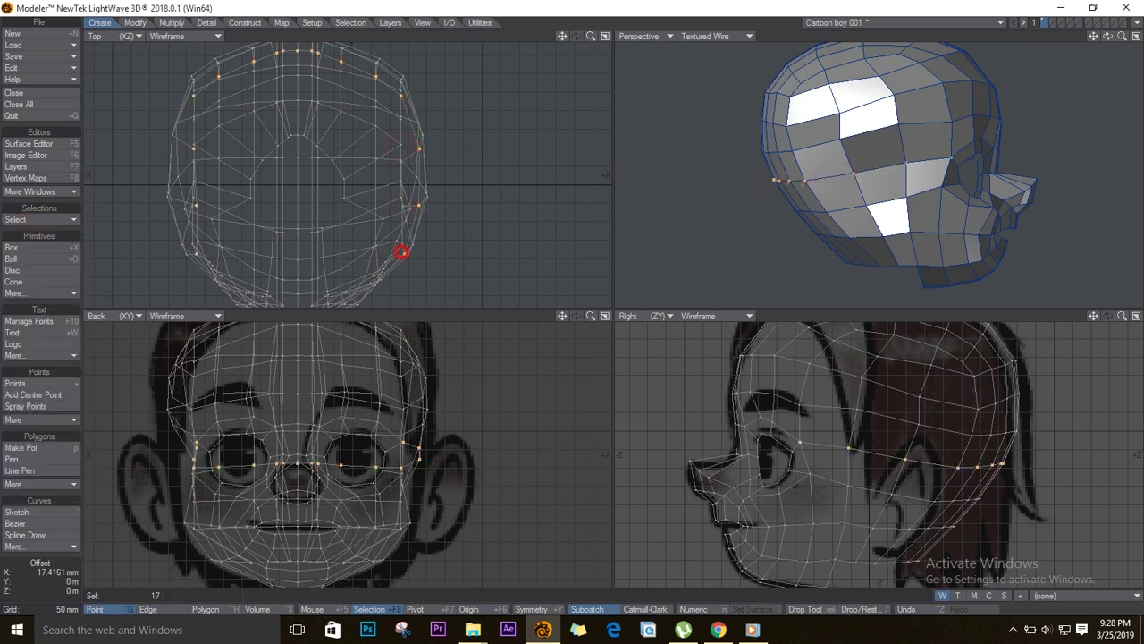
pyautogui.hotkey('ctrl', 'z')
pyautogui.hotkey('ctrl', 'z')
# - Turn symmetry on and pull the nose-level row's side points outward on both sides in the top view
pyautogui.click(531, 608)
pyautogui.keyDown('ctrl'); pyautogui.moveTo(400, 95); pyautogui.dragTo(401, 95); pyautogui.keyUp('ctrl')
pyautogui.keyDown('ctrl'); pyautogui.moveTo(398, 149); pyautogui.dragTo(418, 150); pyautogui.keyUp('ctrl')
pyautogui.keyDown('ctrl'); pyautogui.moveTo(395, 206); pyautogui.dragTo(411, 207); pyautogui.keyUp('ctrl')
pyautogui.keyDown('ctrl'); pyautogui.moveTo(393, 251); pyautogui.dragTo(399, 251); pyautogui.keyUp('ctrl')
pyautogui.moveTo(1107, 38); pyautogui.dragTo(368, 4)
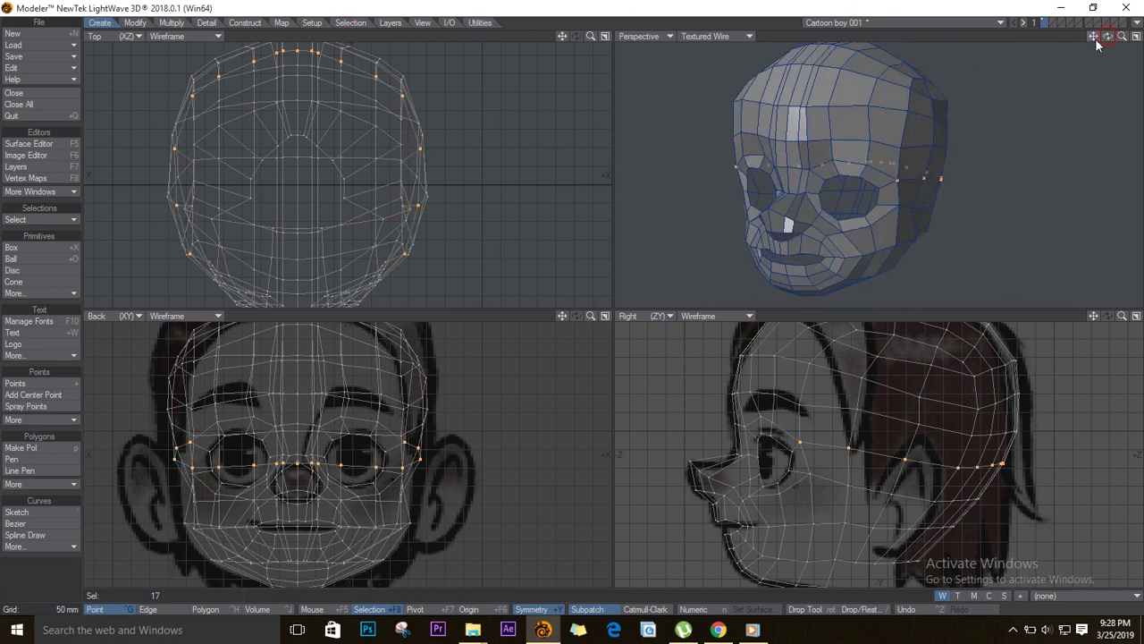
pyautogui.moveTo(418, 205); pyautogui.dragTo(423, 203)
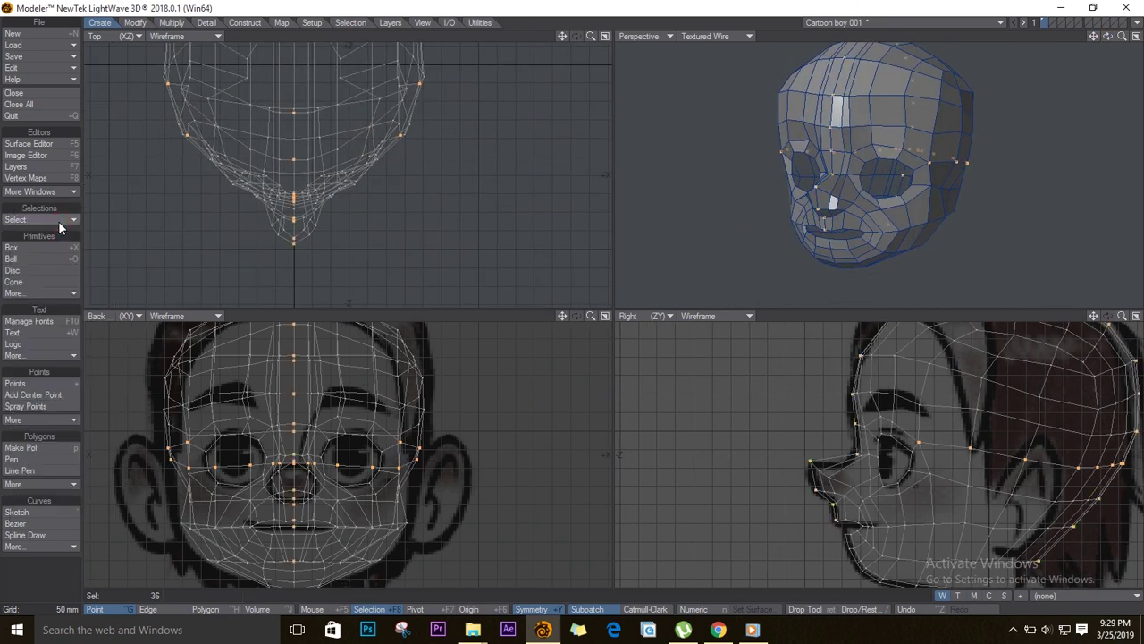
# - Move the points above and beside the eye sockets symmetrically to smooth the brow and temple area
pyautogui.moveTo(1107, 36); pyautogui.dragTo(996, 89)
pyautogui.click(901, 154)
pyautogui.press('t')
pyautogui.moveTo(375, 163); pyautogui.dragTo(366, 155)
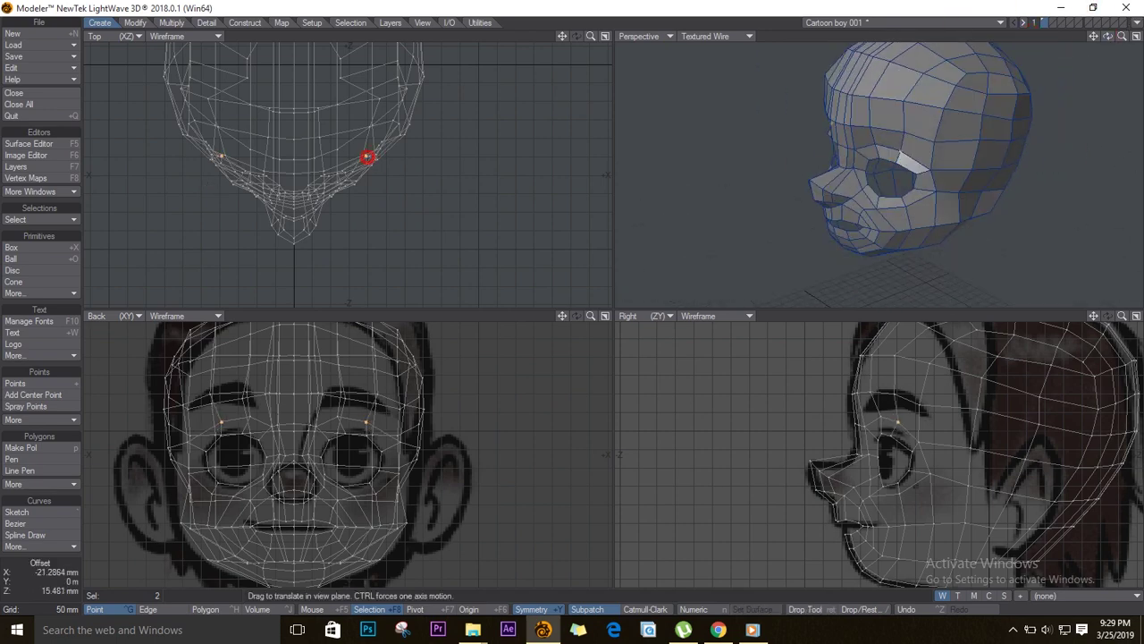
pyautogui.press('Return')
pyautogui.moveTo(894, 400); pyautogui.dragTo(868, 396)
pyautogui.click(927, 443)
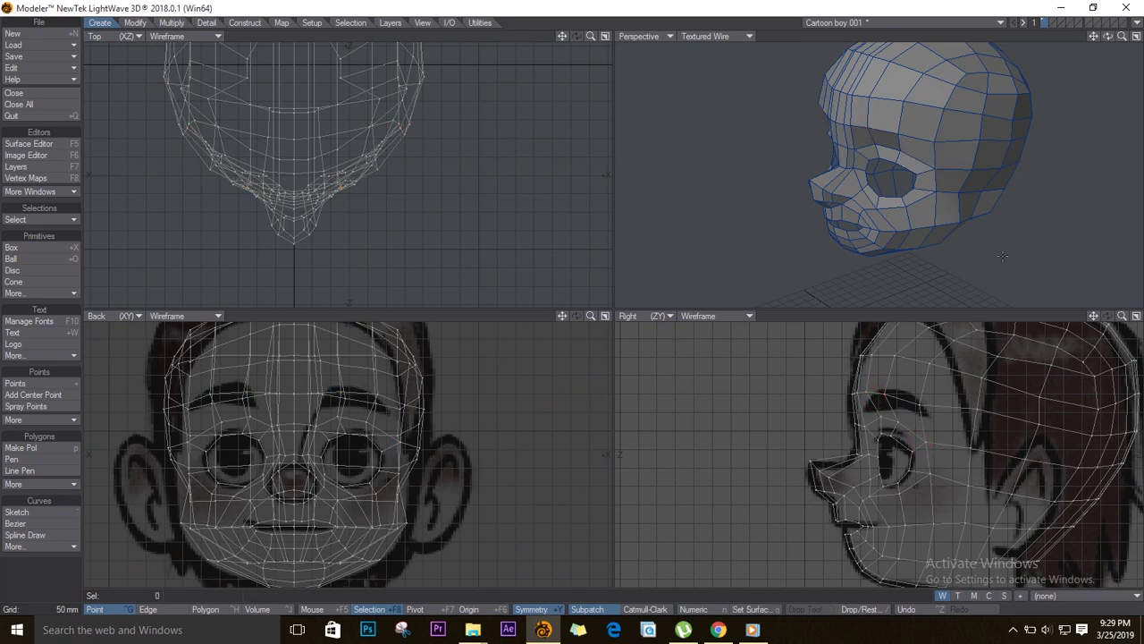
# - Select the row of points running from the cheeks around the back of the head, just above mouth level
pyautogui.keyDown('alt'); pyautogui.moveTo(1003, 255); pyautogui.dragTo(1022, 204); pyautogui.keyUp('alt')
pyautogui.press('space')
pyautogui.click(965, 203)
pyautogui.press('space')
pyautogui.press('space')
pyautogui.click(40, 219)
pyautogui.click(25, 247)
# - Pull the cheek-level row's side points outward and reshape its rear corners symmetrically, then deselect it
pyautogui.hotkey('ctrl', 't')
pyautogui.moveTo(400, 85); pyautogui.dragTo(417, 85)
pyautogui.keyDown('alt'); pyautogui.moveTo(409, 95); pyautogui.dragTo(410, 222); pyautogui.keyUp('alt')
pyautogui.moveTo(401, 176); pyautogui.dragTo(413, 170)
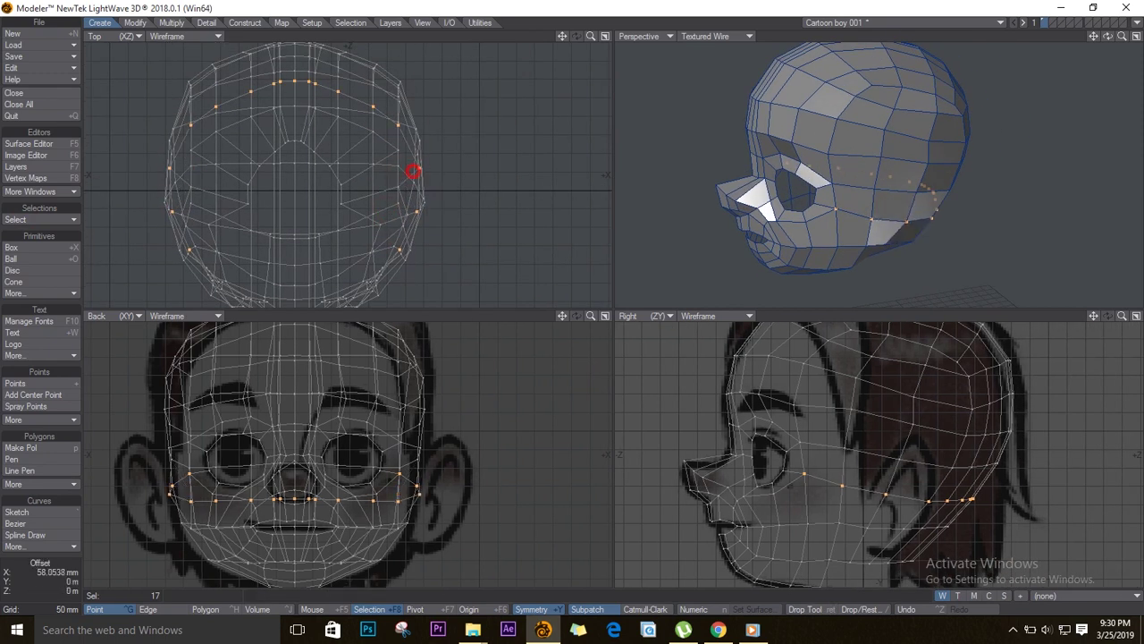
pyautogui.moveTo(398, 124); pyautogui.dragTo(372, 105)
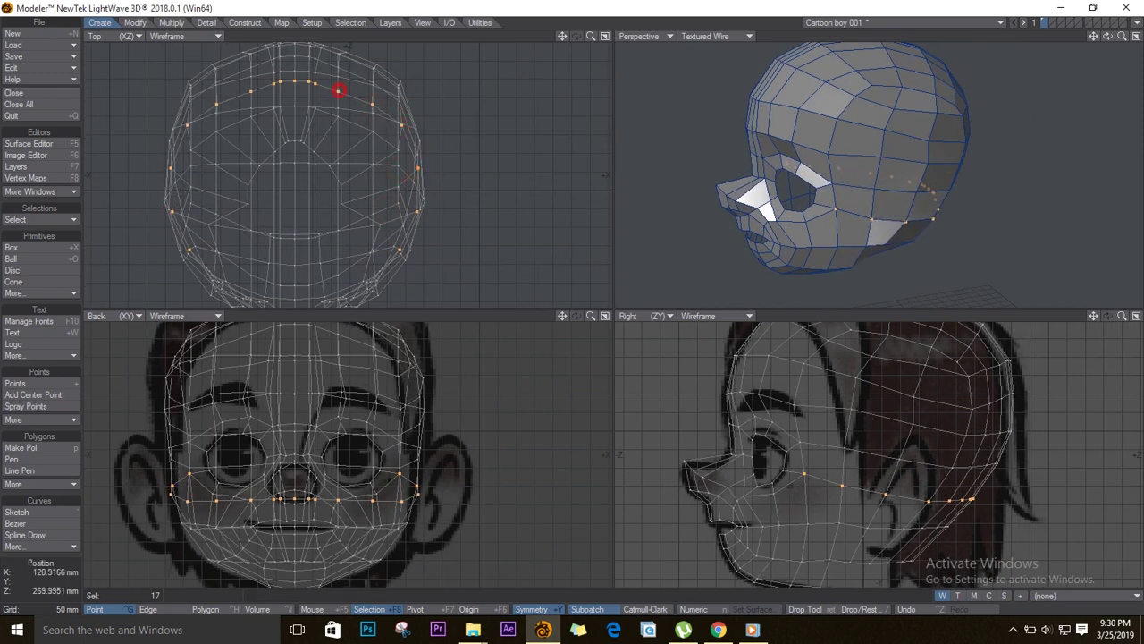
pyautogui.press('/')
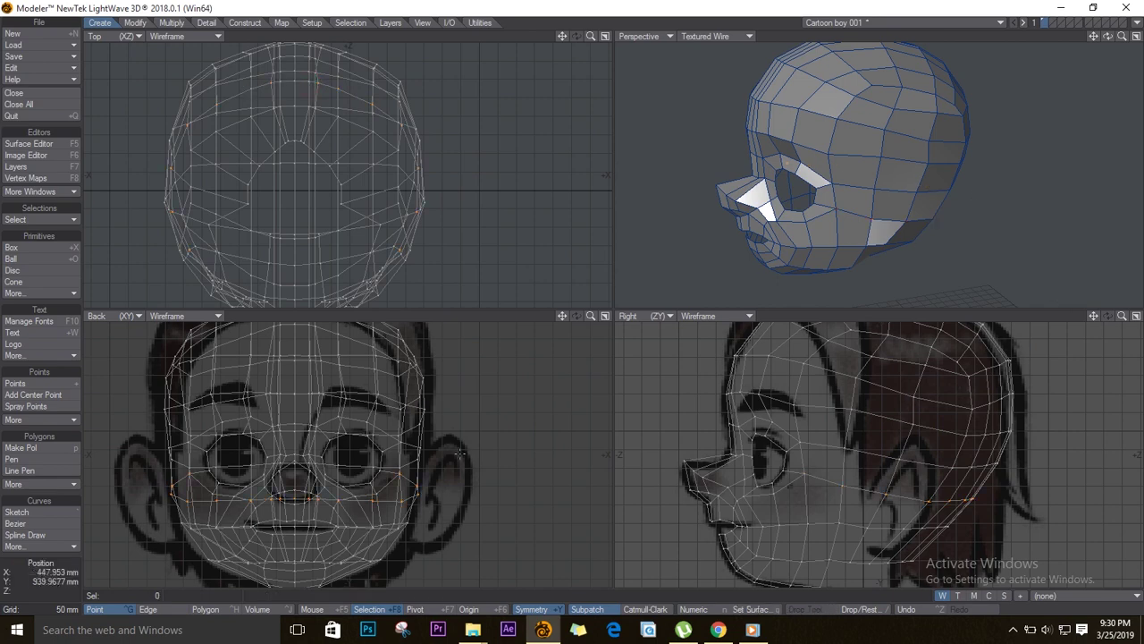
# - Set the perspective view to Texture shading and inspect the head's shape from several angles
pyautogui.moveTo(1105, 39); pyautogui.dragTo(876, 134)
pyautogui.click(717, 36)
pyautogui.click(711, 104)
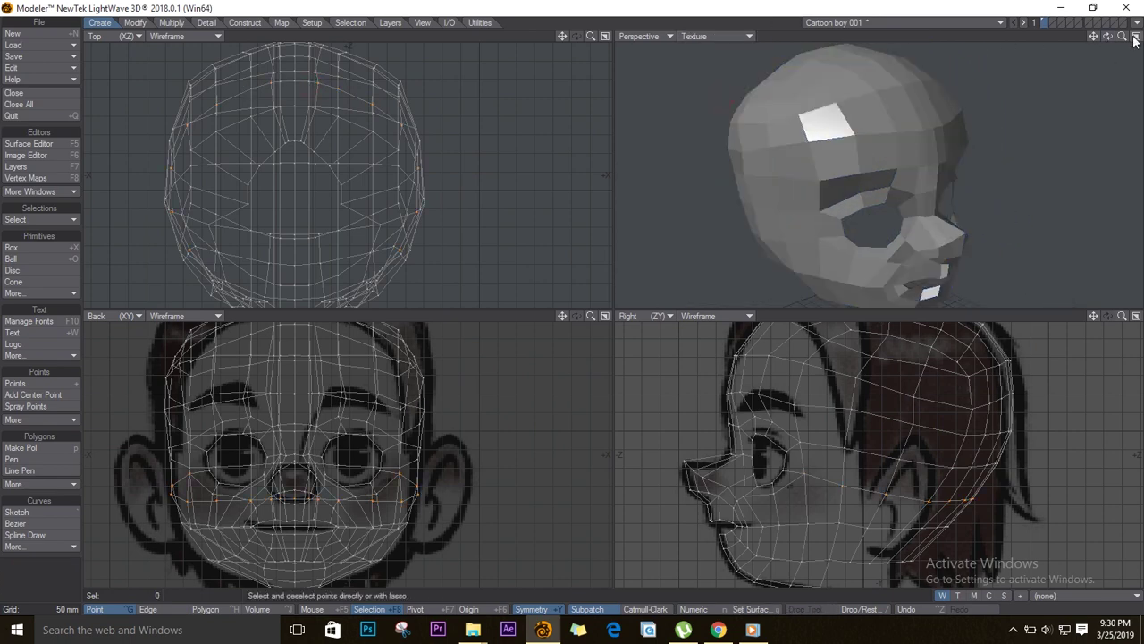
pyautogui.moveTo(1108, 36); pyautogui.dragTo(1103, 28)
# - Raise the points along the top of the head symmetrically in the back view, and fit the model in all views
pyautogui.press('g')
pyautogui.hotkey('ctrl', 't')
pyautogui.moveTo(349, 424); pyautogui.dragTo(352, 419)
pyautogui.moveTo(315, 407); pyautogui.dragTo(314, 400)
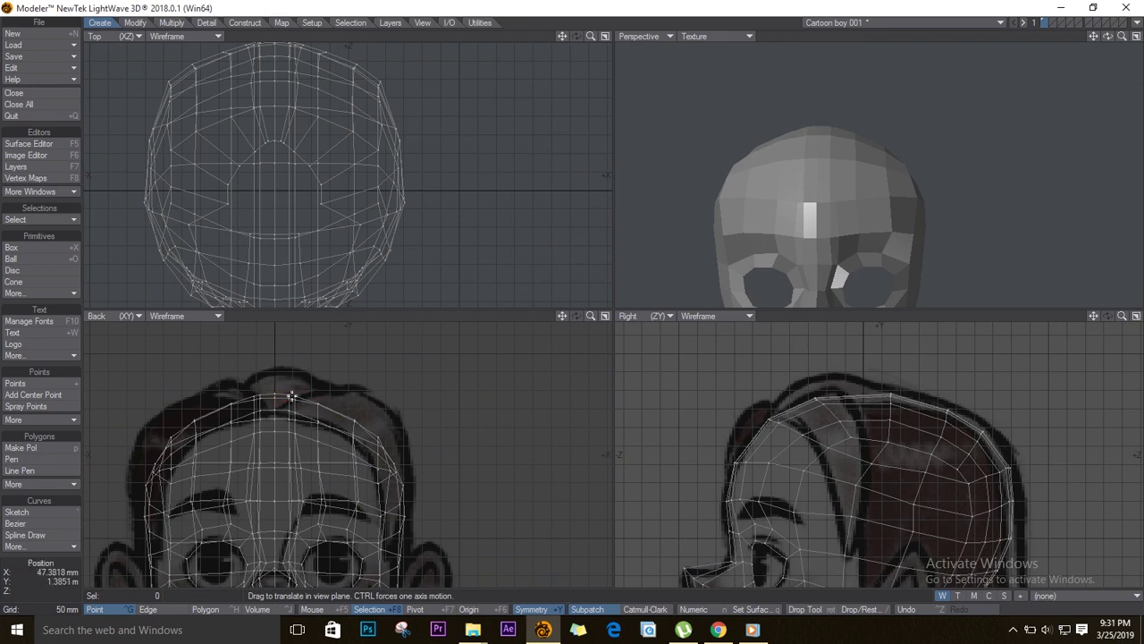
pyautogui.moveTo(1107, 37); pyautogui.dragTo(1037, 43)
pyautogui.press('a')
pyautogui.press('Return')
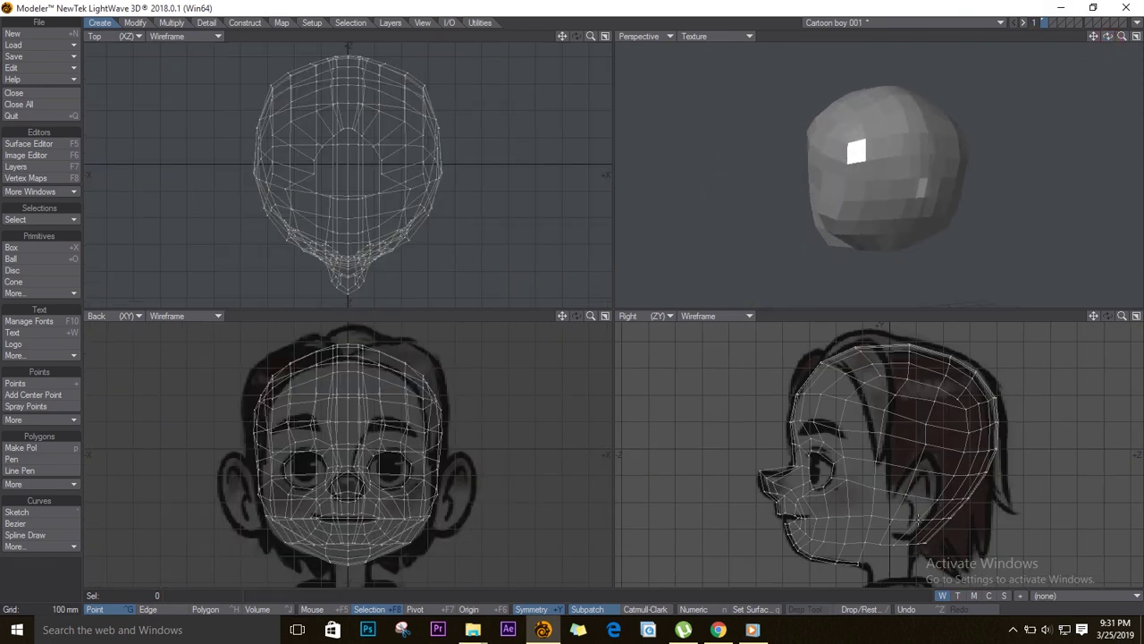
# - Select the mouth-level row of points around the back of the head and move its side points outward symmetrically
pyautogui.moveTo(1107, 37)
pyautogui.mouseDown()
pyautogui.moveTo(996, 49)
pyautogui.moveTo(1129, 42)
pyautogui.mouseUp()
pyautogui.click(206, 609)
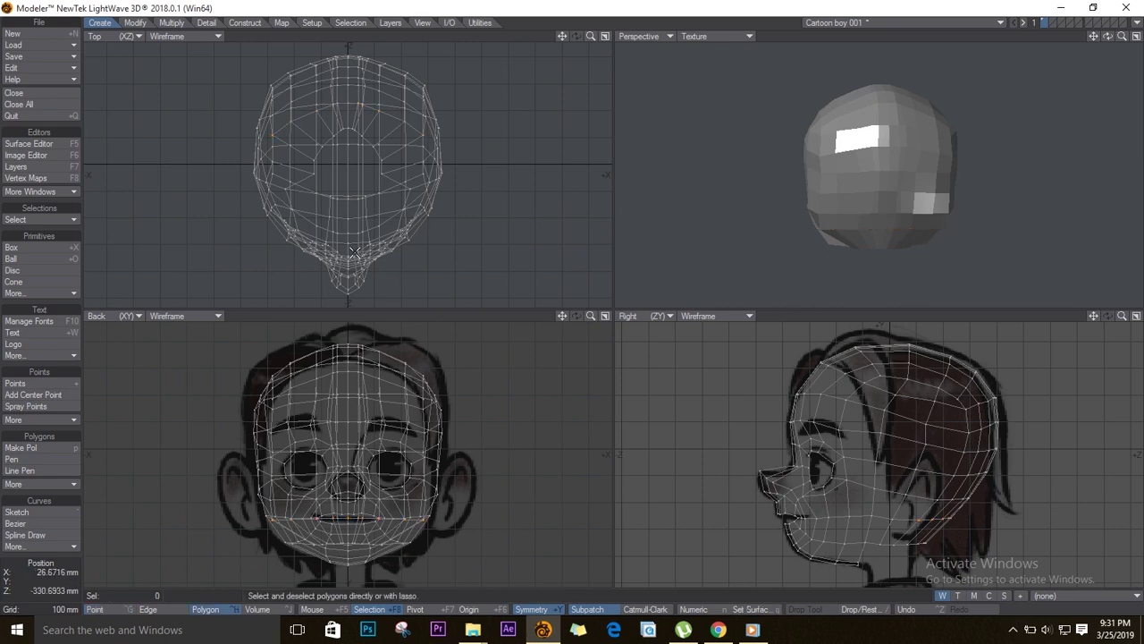
pyautogui.hotkey('ctrl', 'g')
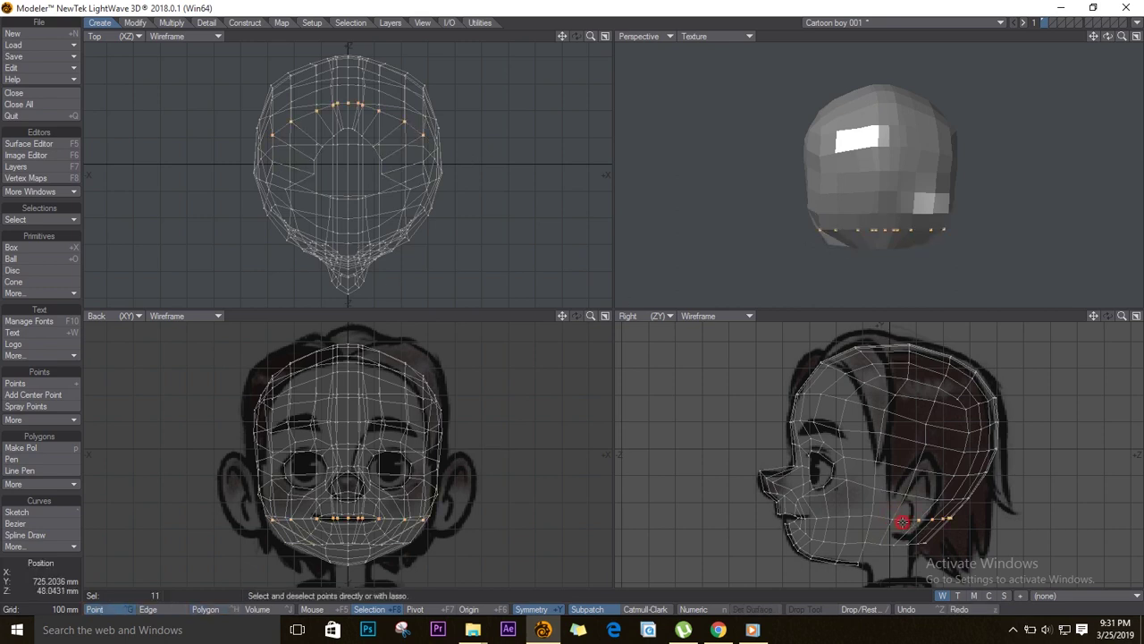
pyautogui.hotkey('ctrl', 't')
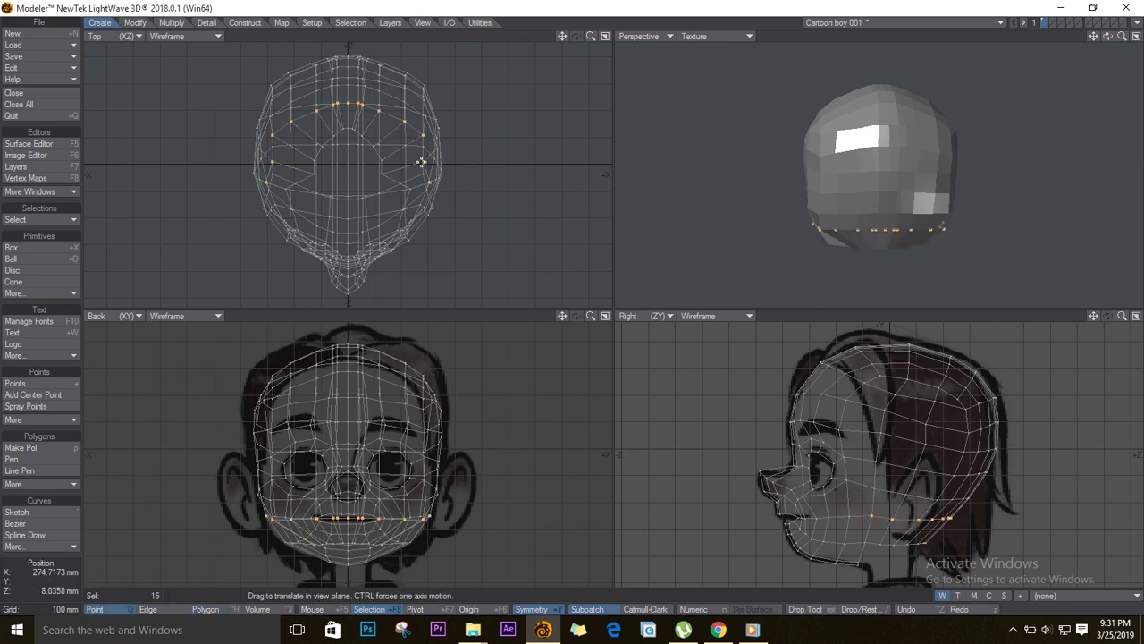
pyautogui.moveTo(422, 159); pyautogui.dragTo(430, 156)
pyautogui.press('Return')
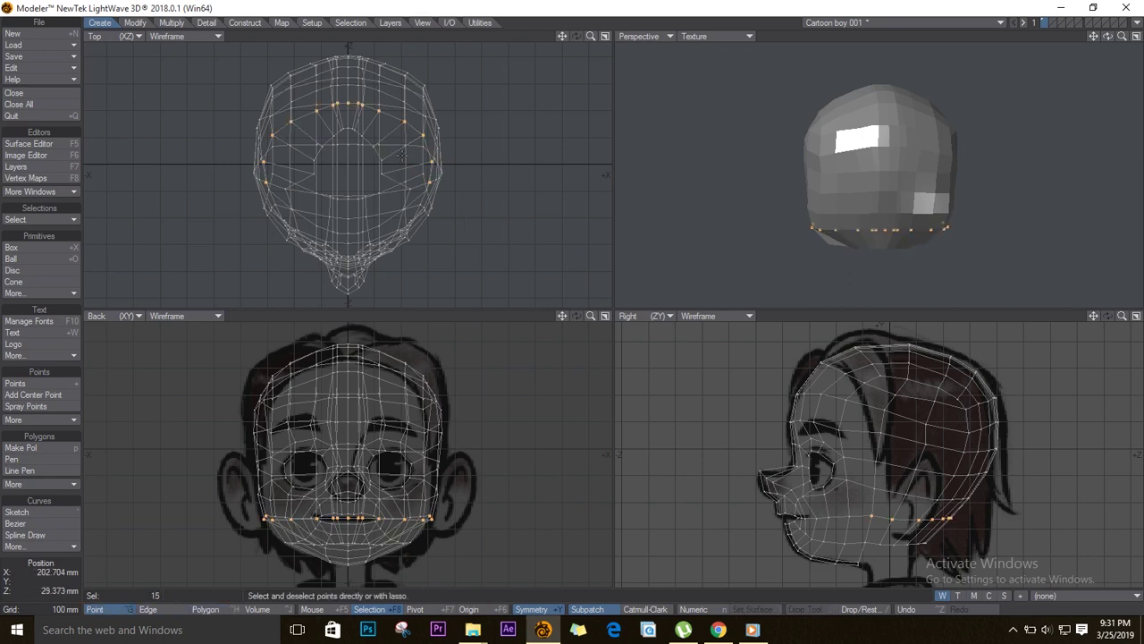
# - Try narrowing the mouth-level row horizontally to about 81% with Stretch and symmetry off, and undo it
pyautogui.press('h')
pyautogui.click(531, 610)
pyautogui.keyDown('ctrl'); pyautogui.moveTo(346, 136); pyautogui.dragTo(332, 136); pyautogui.keyUp('ctrl')
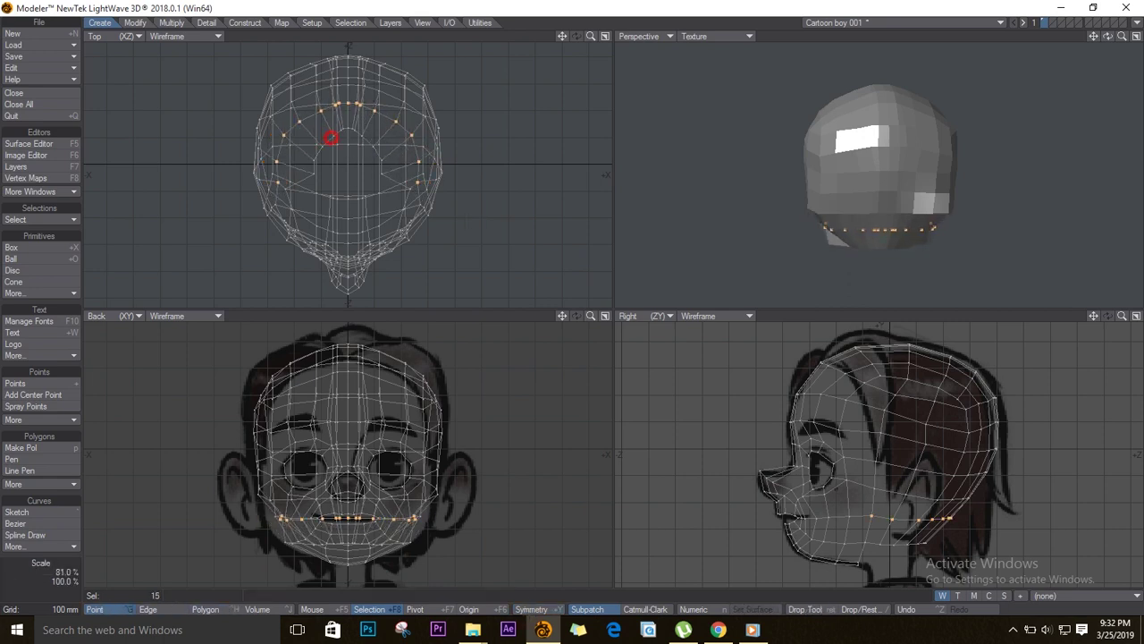
pyautogui.hotkey('ctrl', 'z')
pyautogui.hotkey('ctrl', 'z')
pyautogui.moveTo(1108, 37); pyautogui.dragTo(621, 240)
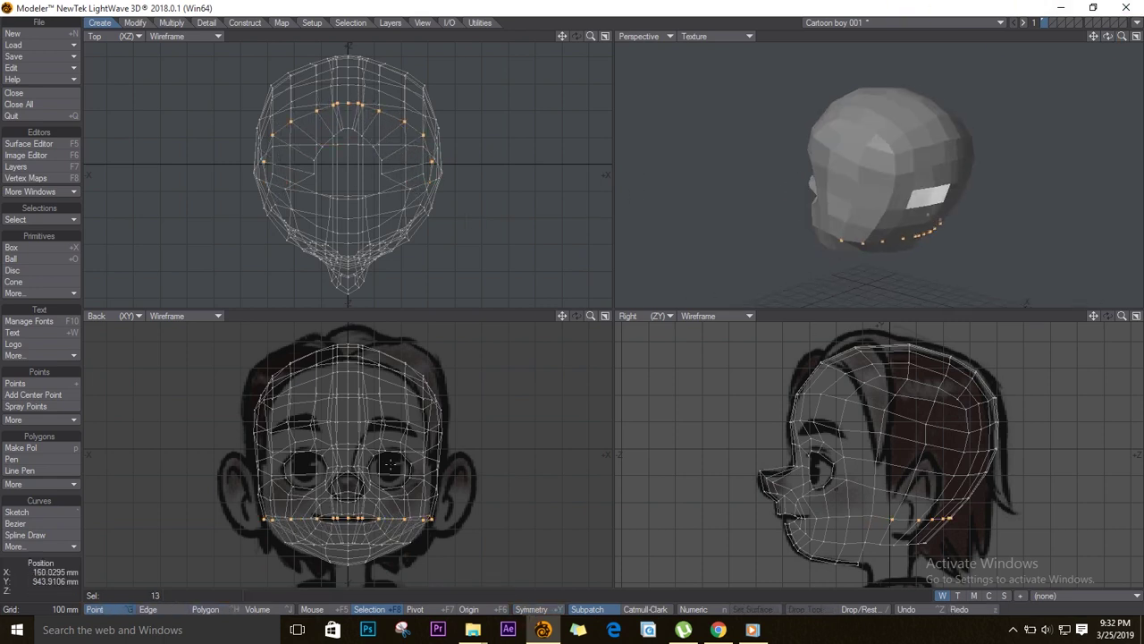
# - Narrow the mouth-level row of points around the back of the head horizontally with Stretch, and clear the selection
pyautogui.press('h')
pyautogui.moveTo(349, 518)
pyautogui.keyDown('ctrl'); pyautogui.mouseDown()
pyautogui.moveTo(354, 500)
pyautogui.moveTo(336, 521)
pyautogui.mouseUp(); pyautogui.keyUp('ctrl')
pyautogui.press('/')
pyautogui.press('h')
pyautogui.press('/')
pyautogui.press('h')
pyautogui.press('space')
pyautogui.press('h')
pyautogui.press('/')
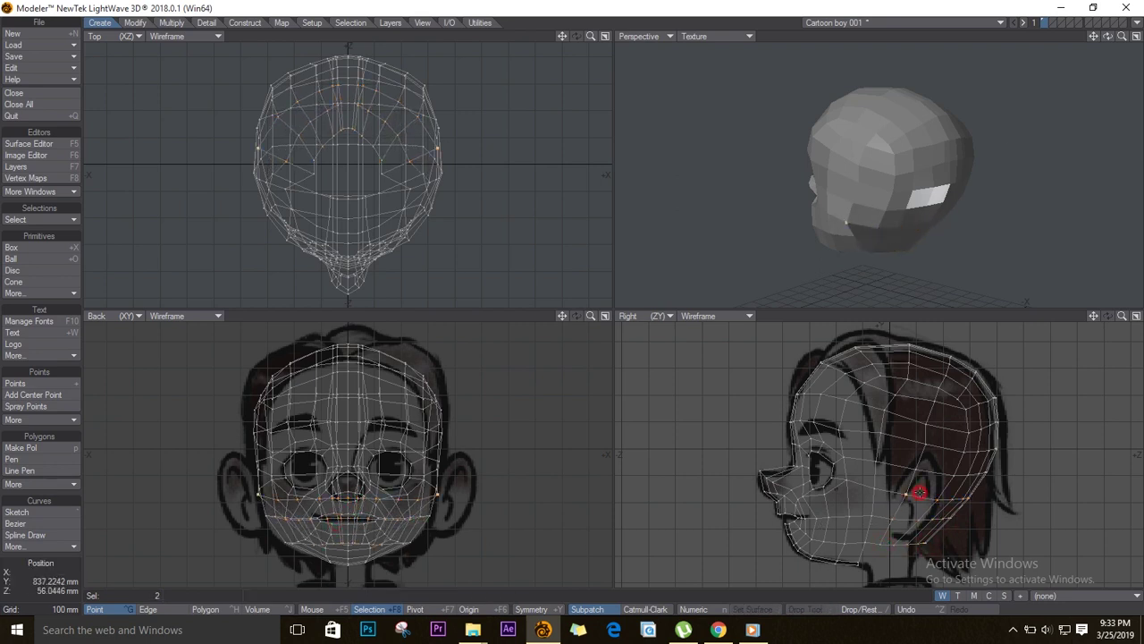
# - Select the nose-level row of points around the back of the head and narrow it slightly with Stretch
pyautogui.moveTo(920, 493); pyautogui.dragTo(970, 498)
pyautogui.press('h')
pyautogui.keyDown('ctrl'); pyautogui.moveTo(344, 500); pyautogui.dragTo(333, 501); pyautogui.keyUp('ctrl')
pyautogui.press('space')
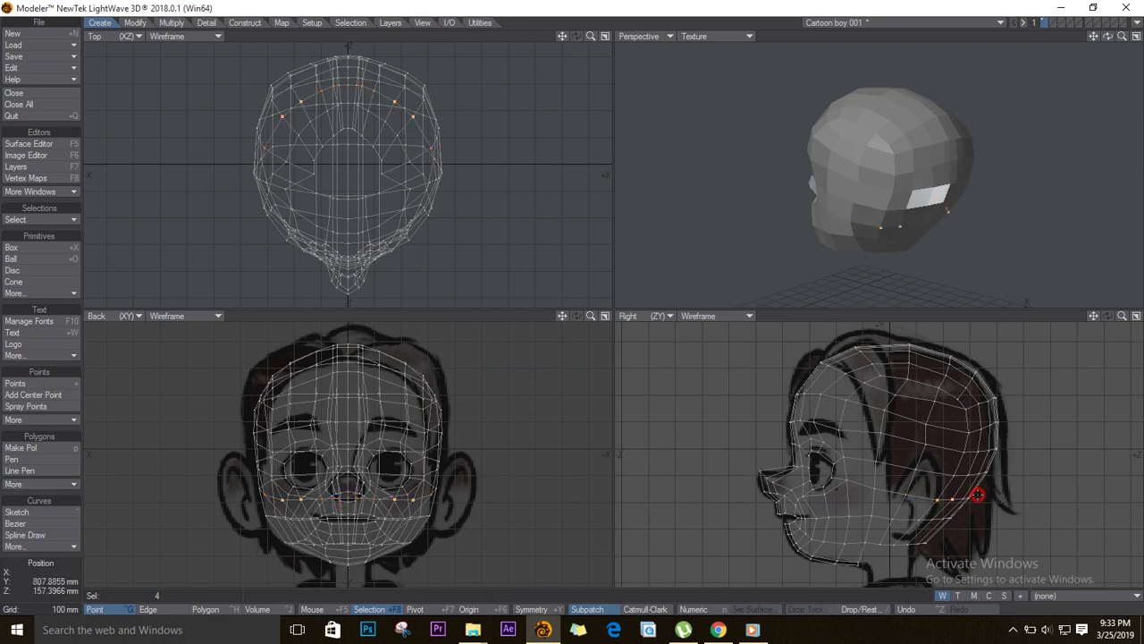
pyautogui.moveTo(978, 495); pyautogui.dragTo(971, 498)
pyautogui.press('h')
pyautogui.keyDown('ctrl'); pyautogui.moveTo(355, 500); pyautogui.dragTo(346, 498); pyautogui.keyUp('ctrl')
pyautogui.moveTo(1108, 36); pyautogui.dragTo(1033, 82)
pyautogui.press('space')
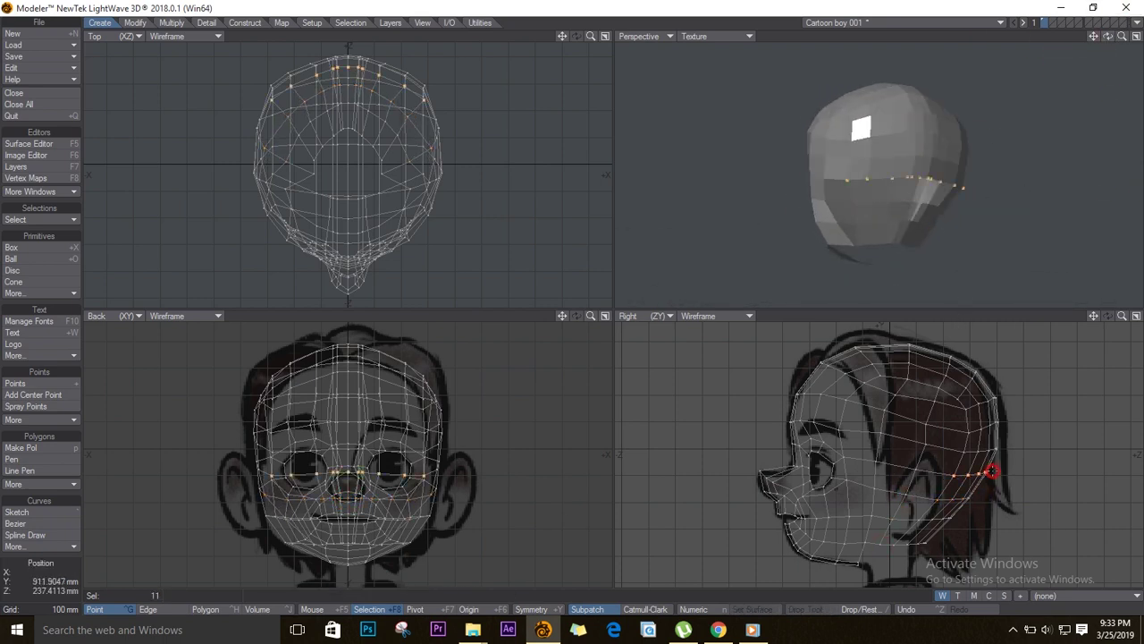
# - Narrow the selected eye-level row of points at the back of the head with Stretch, and deselect it
pyautogui.press('h')
pyautogui.keyDown('ctrl'); pyautogui.moveTo(358, 473); pyautogui.dragTo(343, 472); pyautogui.keyUp('ctrl')
pyautogui.moveTo(1108, 36); pyautogui.dragTo(1063, 54)
pyautogui.press('/')
# - Widen the bottom row of points around the neck opening, and drag its side points outward with symmetry on
pyautogui.press('h')
pyautogui.moveTo(354, 543)
pyautogui.keyDown('ctrl'); pyautogui.mouseDown()
pyautogui.moveTo(376, 552)
pyautogui.moveTo(372, 540)
pyautogui.mouseUp(); pyautogui.keyUp('ctrl')
pyautogui.hotkey('ctrl', 't')
pyautogui.hotkey('shift', 'y')
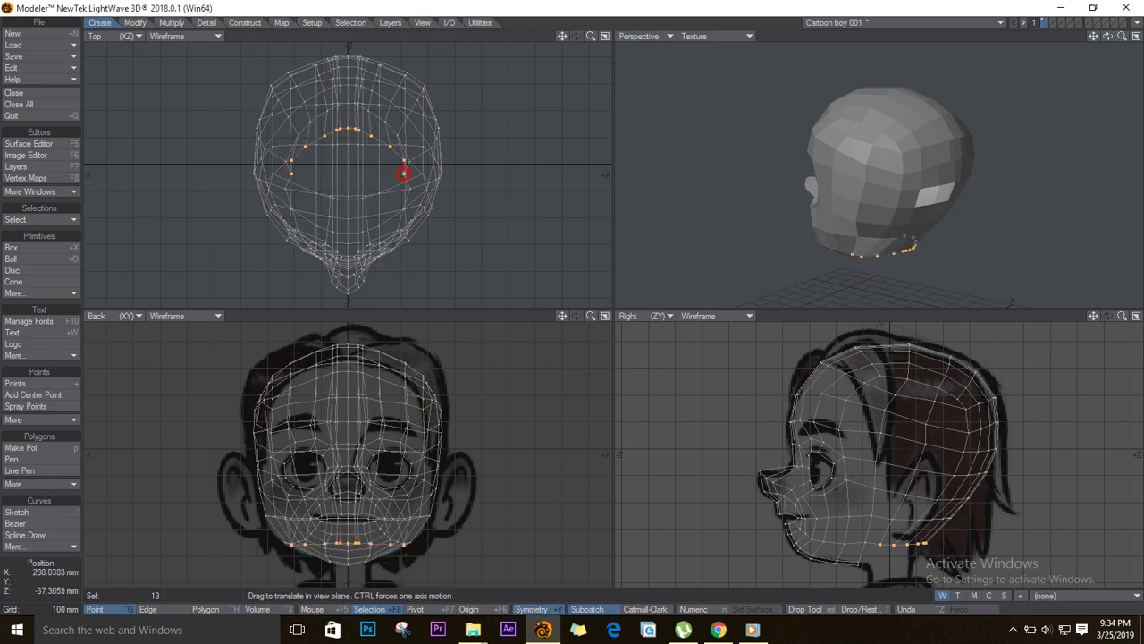
pyautogui.keyDown('ctrl'); pyautogui.moveTo(401, 173); pyautogui.dragTo(406, 173); pyautogui.keyUp('ctrl')
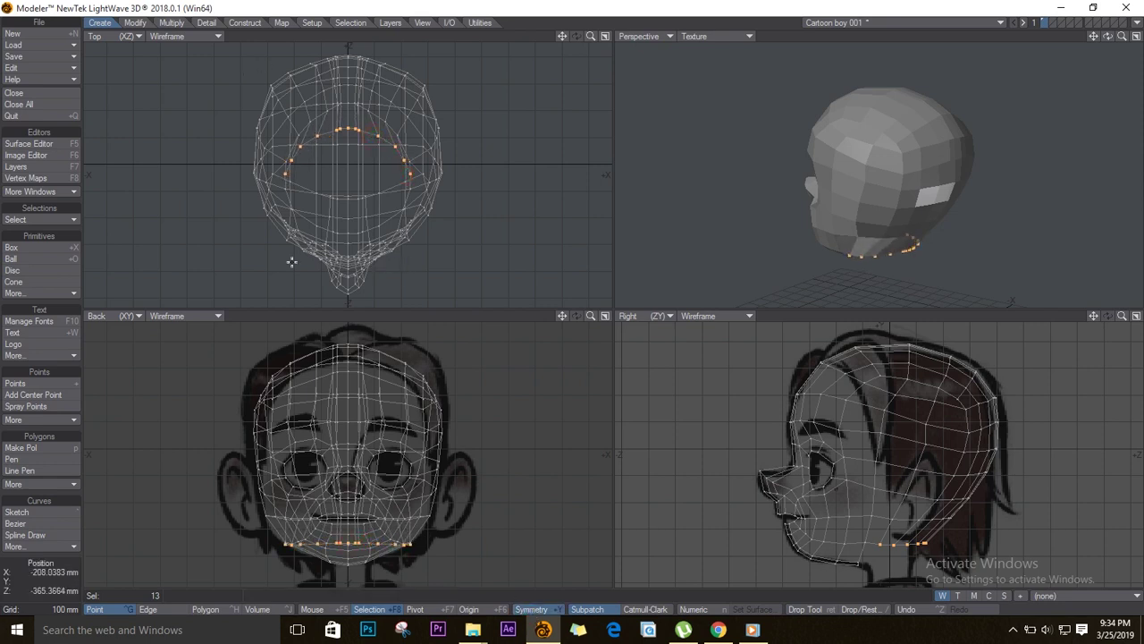
pyautogui.moveTo(1108, 37); pyautogui.dragTo(1095, 65)
pyautogui.press('/')
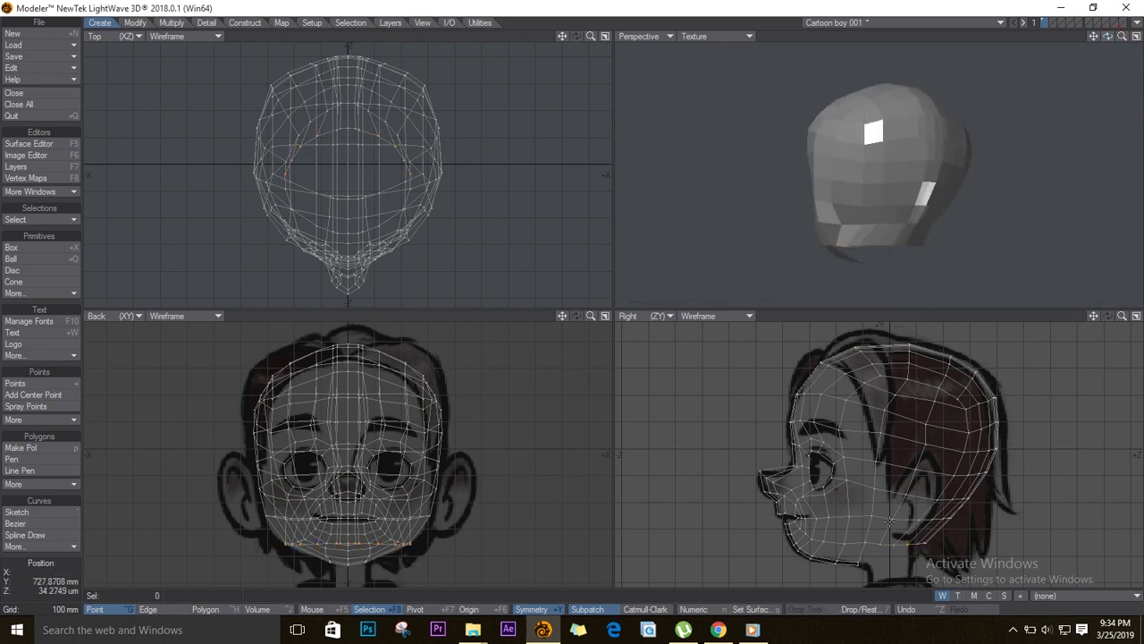
# - Select the mouth-level row of back points and drag its points outward symmetrically into a rounder arc in the top view
pyautogui.press('h')
pyautogui.click(552, 610)
pyautogui.moveTo(351, 134); pyautogui.dragTo(403, 121)
pyautogui.click(558, 608)
pyautogui.click(560, 609)
pyautogui.click(539, 612)
pyautogui.hotkey('ctrl', 't')
pyautogui.moveTo(372, 112); pyautogui.dragTo(387, 112)
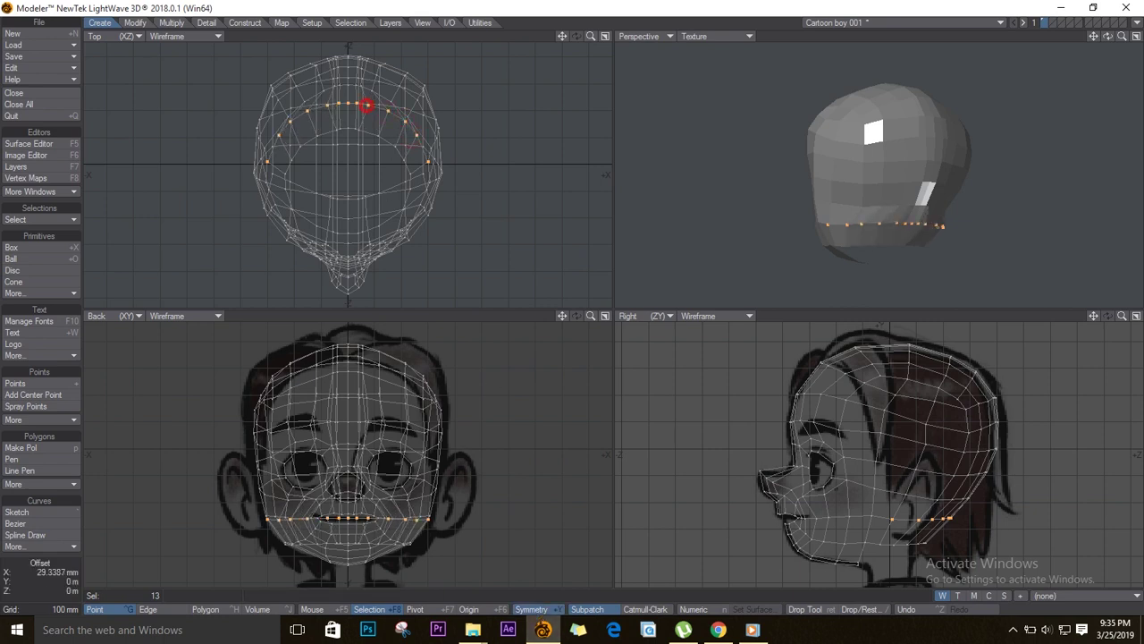
pyautogui.press('/')
pyautogui.moveTo(1107, 36); pyautogui.dragTo(1068, 50)
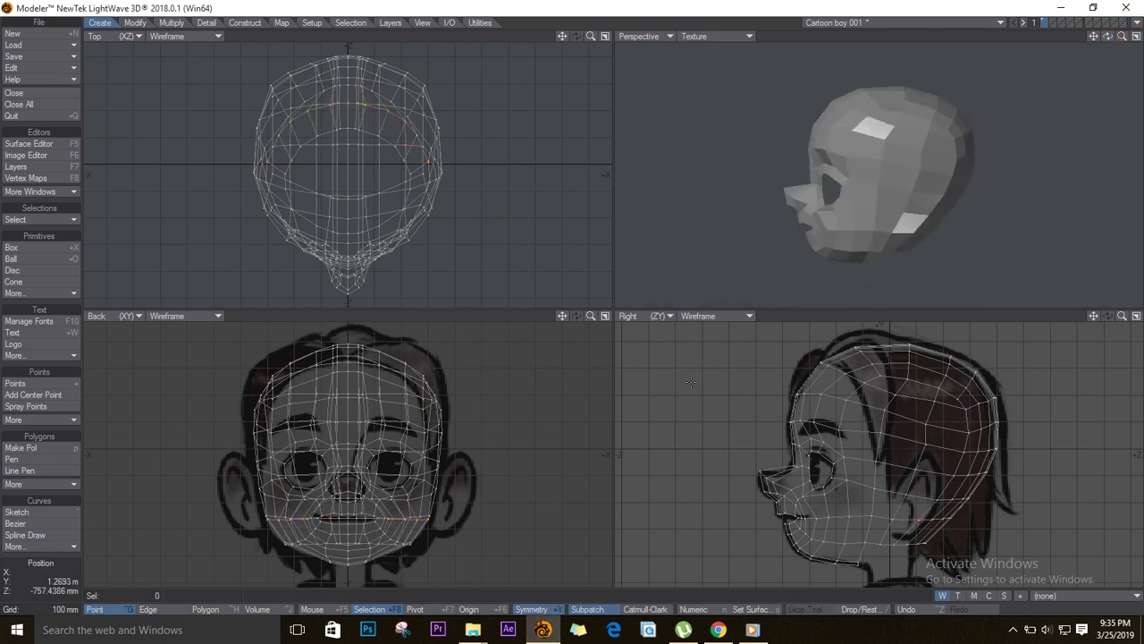
# - Drag the side points of the nose-level back row outward symmetrically in the top view, and clear the selection
pyautogui.hotkey('ctrl', 't')
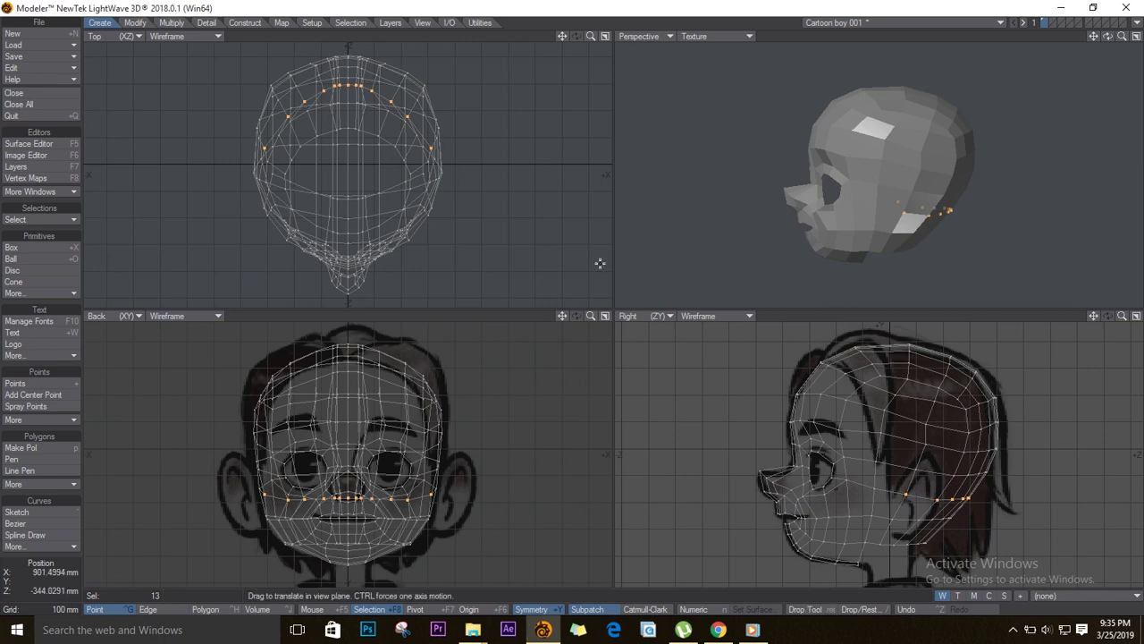
pyautogui.moveTo(431, 148); pyautogui.dragTo(434, 148)
pyautogui.moveTo(408, 116); pyautogui.dragTo(416, 116)
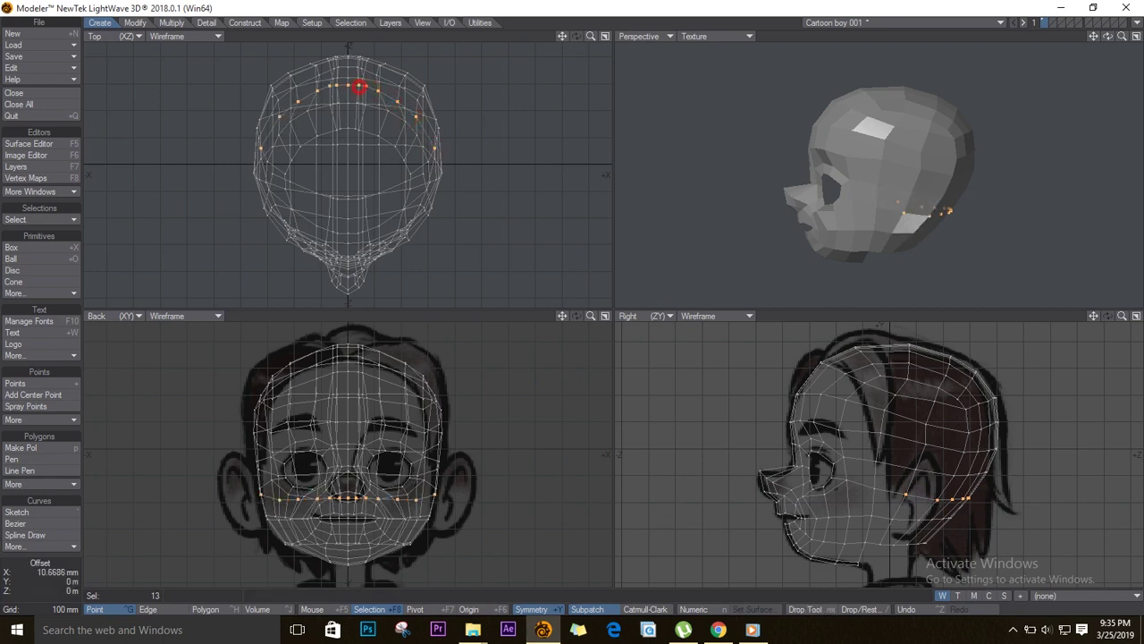
pyautogui.press('/')
# - Select the complete mouth-level loop around the head and drag its side points outward symmetrically in the top view
pyautogui.hotkey('ctrl', 't')
pyautogui.moveTo(432, 162); pyautogui.dragTo(422, 134)
pyautogui.moveTo(1108, 37); pyautogui.dragTo(814, 230)
pyautogui.click(44, 220)
pyautogui.click(49, 224)
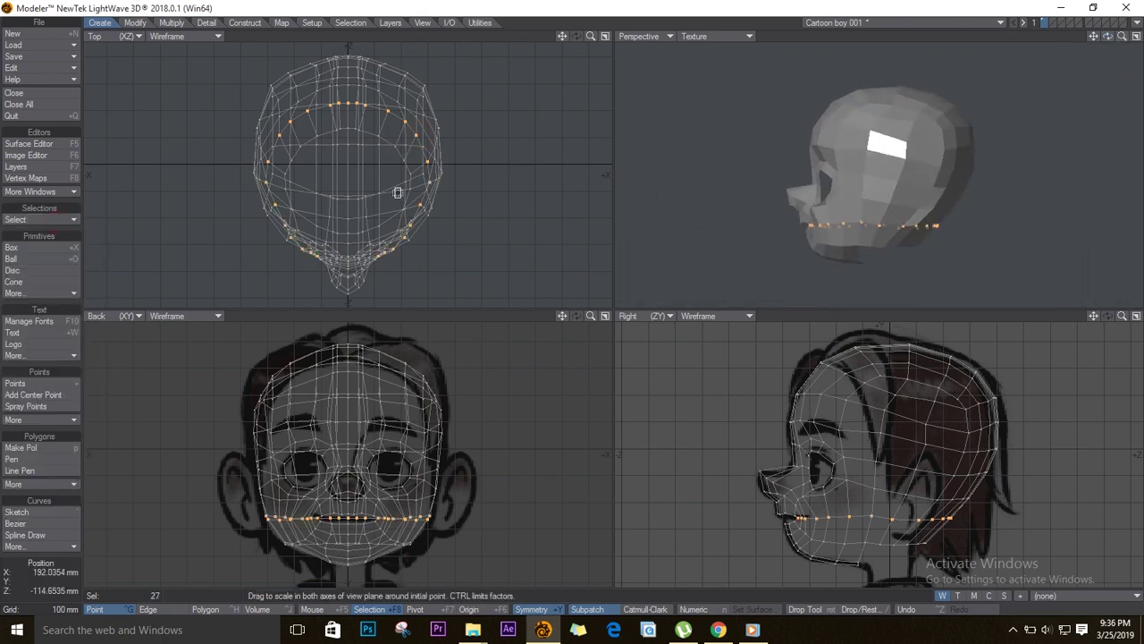
pyautogui.moveTo(434, 182); pyautogui.dragTo(431, 162)
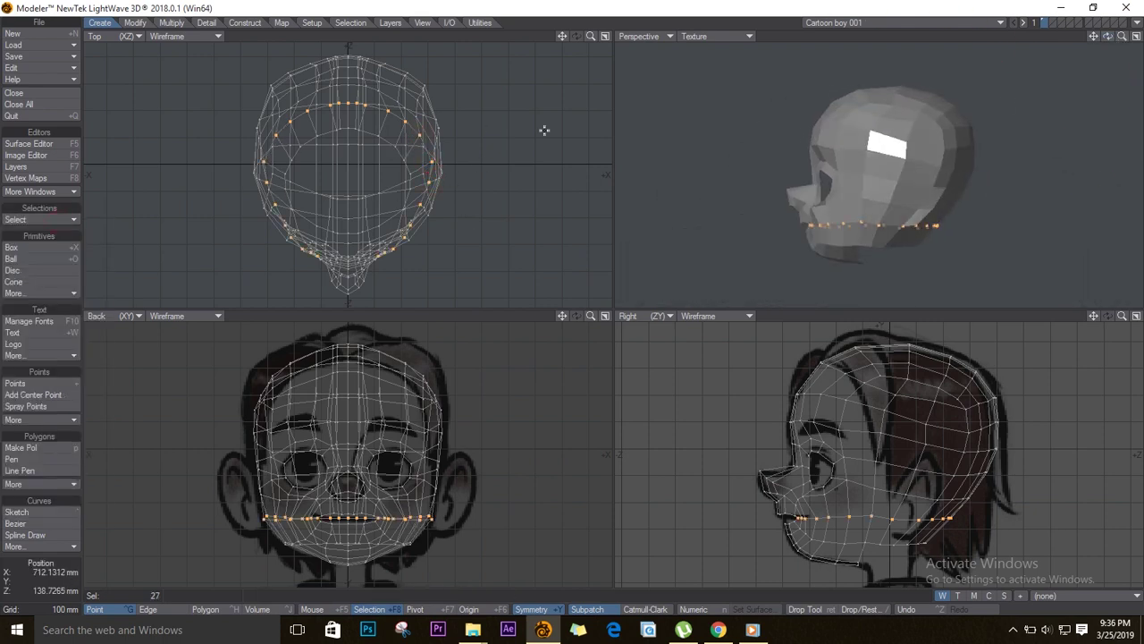
pyautogui.press('/')
# - Move the pair of mouth-level side points slightly inward and check the head with subpatch smoothing
pyautogui.press('.')
pyautogui.moveTo(1108, 36); pyautogui.dragTo(988, 184)
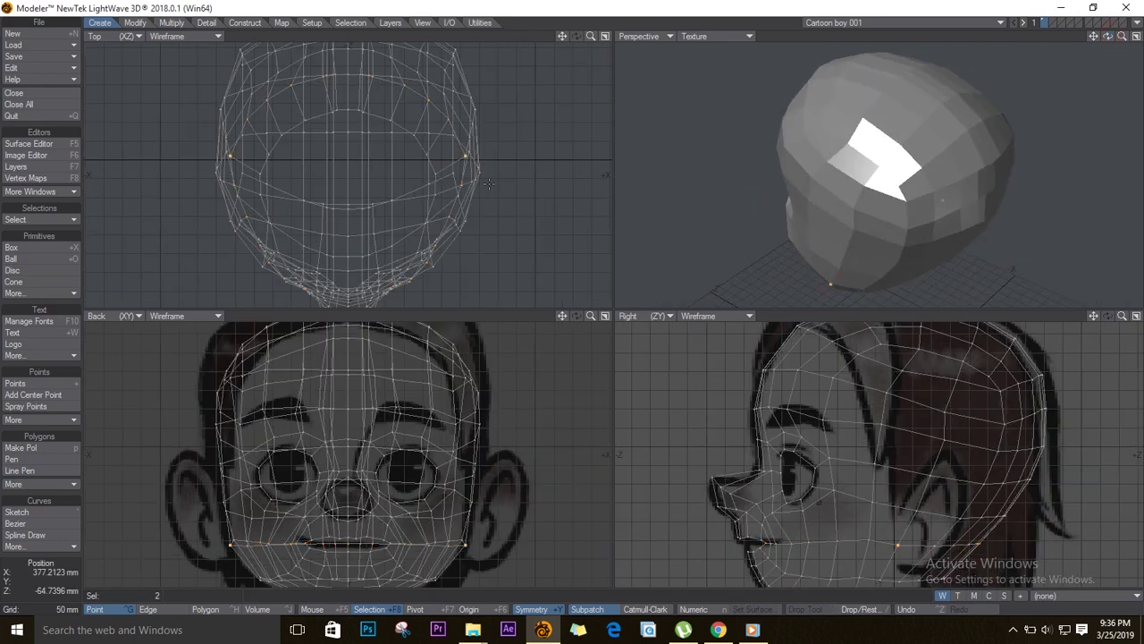
pyautogui.press('t')
pyautogui.moveTo(468, 156); pyautogui.dragTo(464, 157)
pyautogui.press(',')
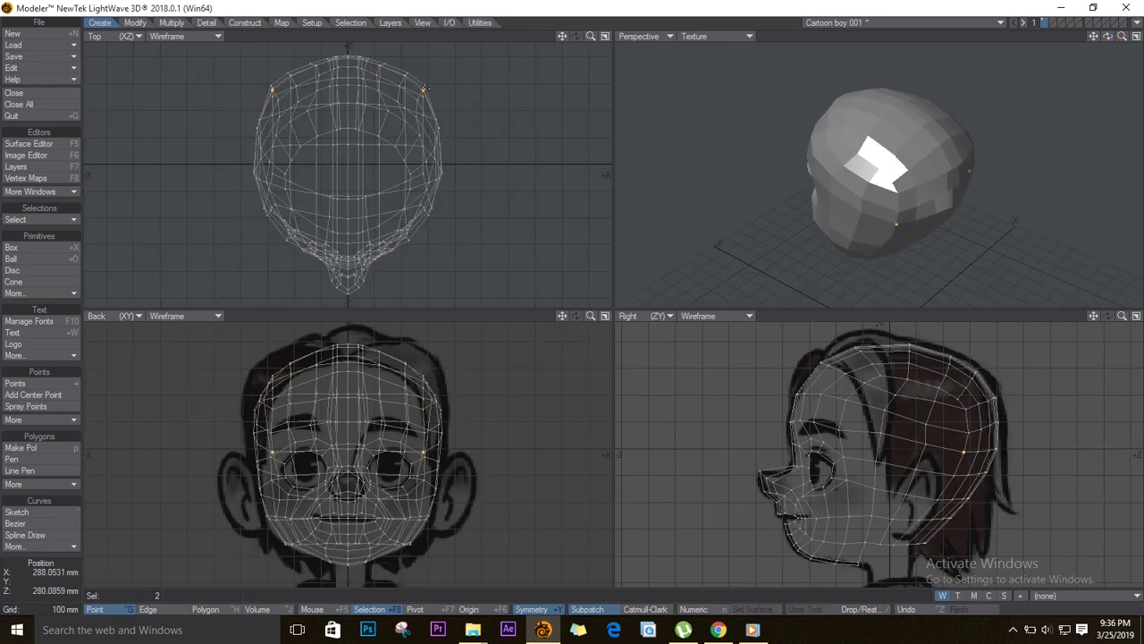
pyautogui.press('/')
pyautogui.press('Tab')
pyautogui.moveTo(1107, 37); pyautogui.dragTo(940, 421)
pyautogui.press('Tab')
# - Narrow the bottom row of points around the neck opening slightly with Stretch, and deselect it
pyautogui.press('h')
pyautogui.moveTo(348, 138); pyautogui.dragTo(340, 139)
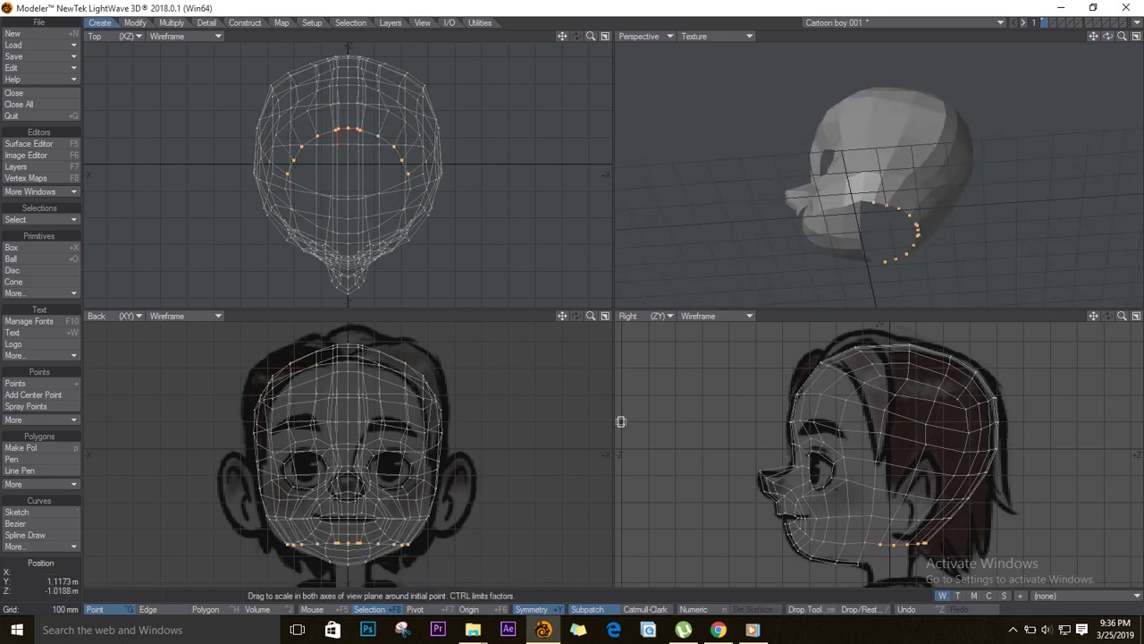
pyautogui.press('/')
pyautogui.moveTo(1107, 36); pyautogui.dragTo(1139, 58)
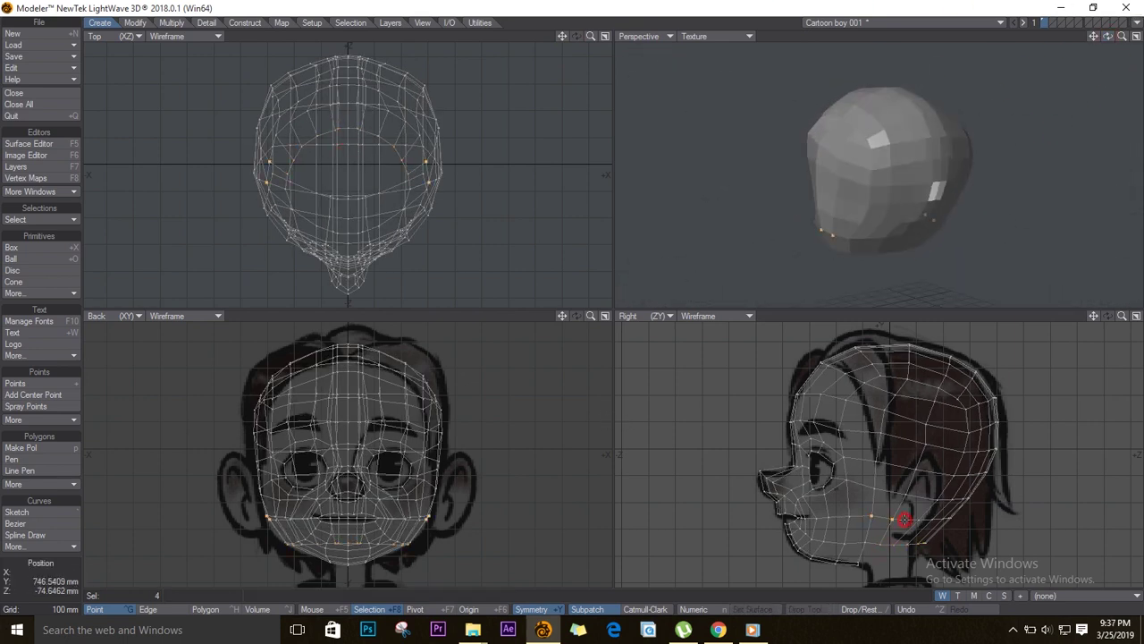
# - Select the mouth-level points along the sides and back, narrow them slightly with Stretch, and check the smoothed head
pyautogui.moveTo(904, 519); pyautogui.dragTo(955, 519)
pyautogui.press('h')
pyautogui.moveTo(348, 161); pyautogui.dragTo(338, 162)
pyautogui.press('/')
pyautogui.moveTo(1108, 36); pyautogui.dragTo(724, 107)
pyautogui.hotkey('ctrl', 't')
pyautogui.press('Tab')
pyautogui.press('Tab')
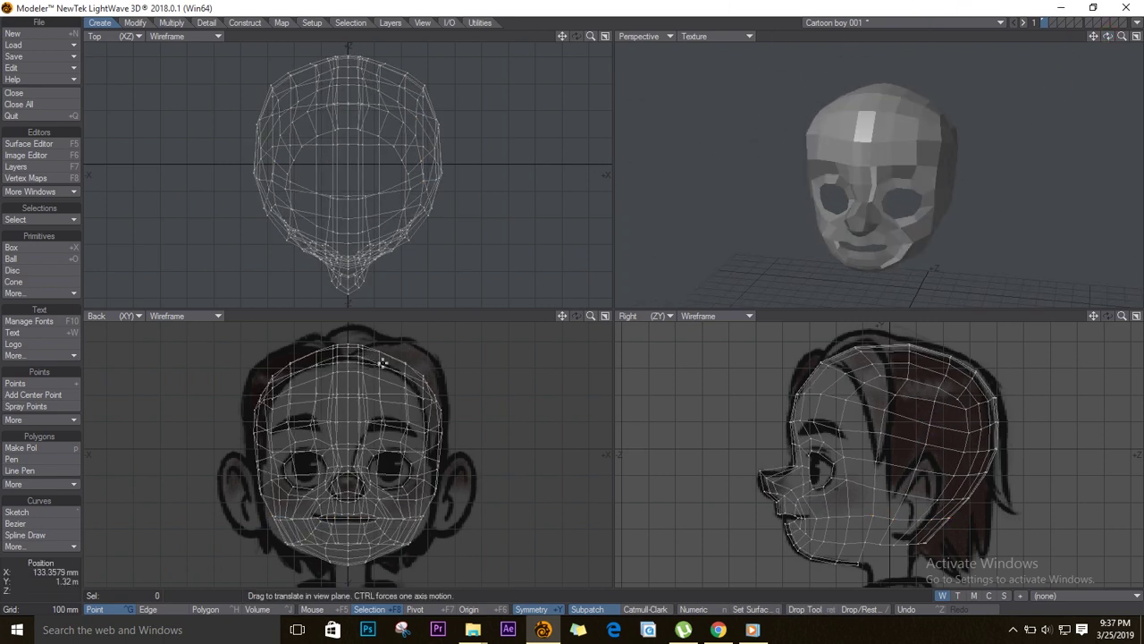
# - Select the vertical point loops on both sides of the head's centre line and move them outward symmetrically
pyautogui.press('g')
pyautogui.scroll(5, 352, 406)
pyautogui.press('g')
pyautogui.press('Return')
pyautogui.click(391, 349)
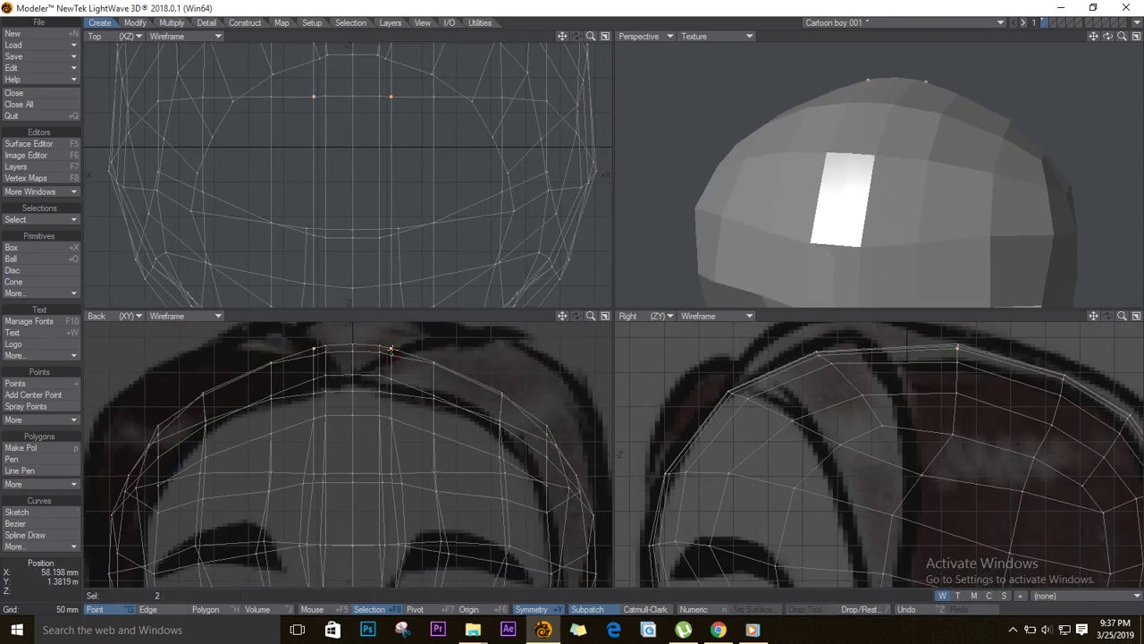
pyautogui.hotkey('ctrl', 'l')
pyautogui.press('a')
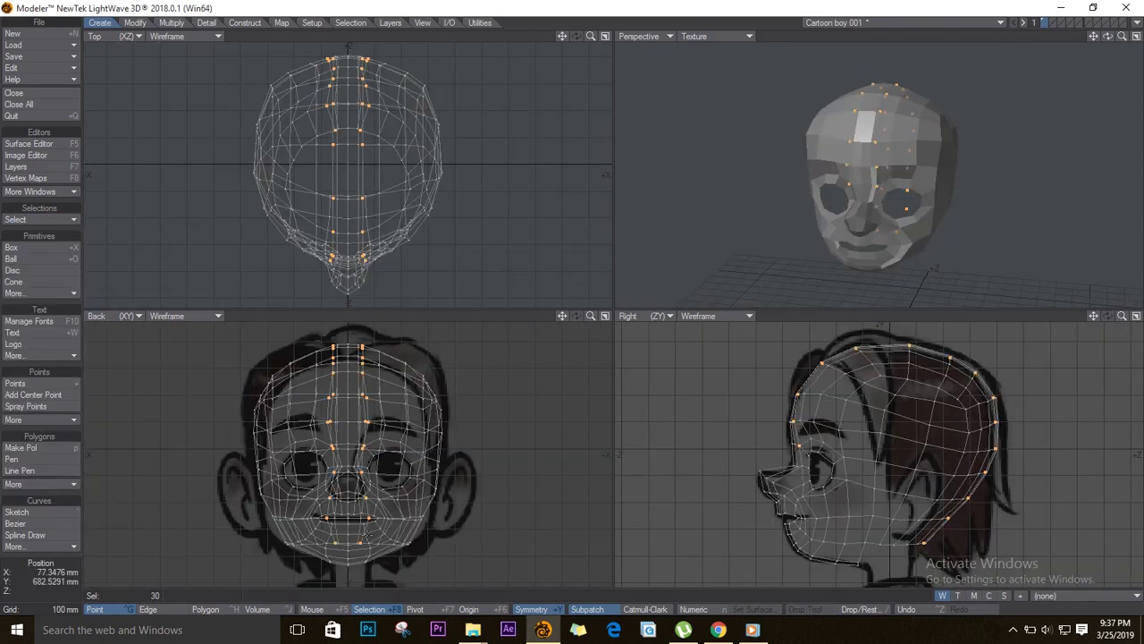
pyautogui.press('h')
pyautogui.press('t')
pyautogui.moveTo(365, 151); pyautogui.dragTo(373, 152)
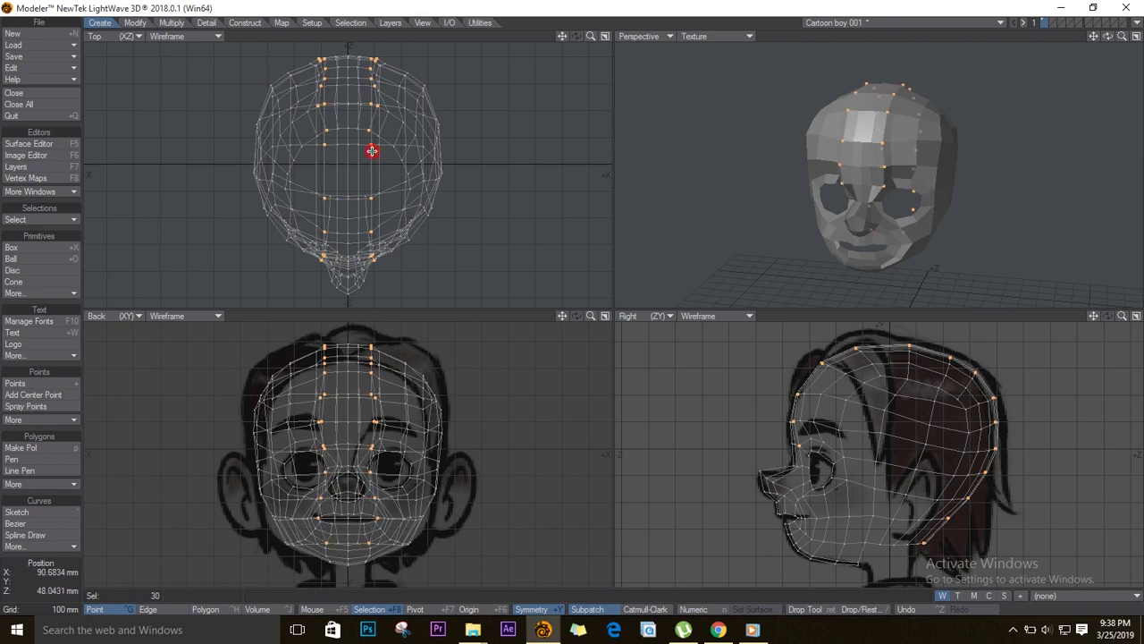
pyautogui.press('Return')
# - Adjust the points of the vertical loops across the forehead and brow symmetrically in the back view
pyautogui.press('h')
pyautogui.moveTo(351, 399); pyautogui.dragTo(386, 486)
pyautogui.scroll(3, 346, 440)
pyautogui.press('t')
pyautogui.moveTo(318, 442); pyautogui.dragTo(313, 438)
pyautogui.moveTo(422, 345); pyautogui.dragTo(425, 399)
pyautogui.moveTo(427, 437); pyautogui.dragTo(421, 451)
pyautogui.moveTo(427, 437); pyautogui.dragTo(437, 397)
pyautogui.press('space')
pyautogui.press('space')
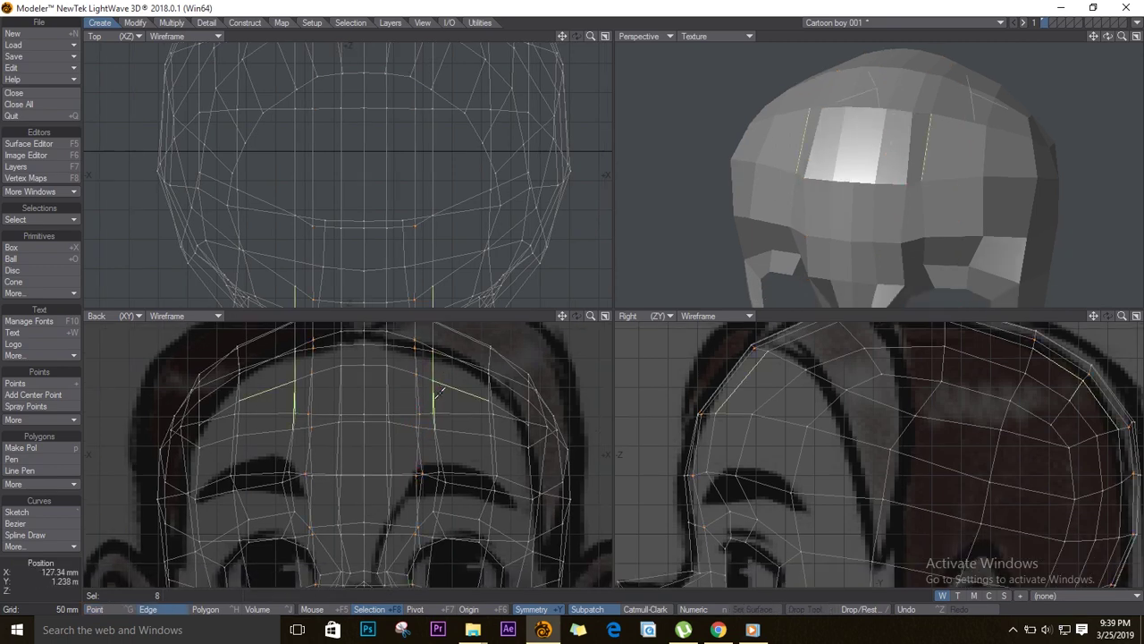
# - Select the next vertical edge loop on each side of the forehead and straighten it at brow level with Drag
pyautogui.click(441, 387)
pyautogui.click(40, 219)
pyautogui.click(48, 219)
pyautogui.press('t')
pyautogui.hotkey('shift', 'a')
pyautogui.press('space')
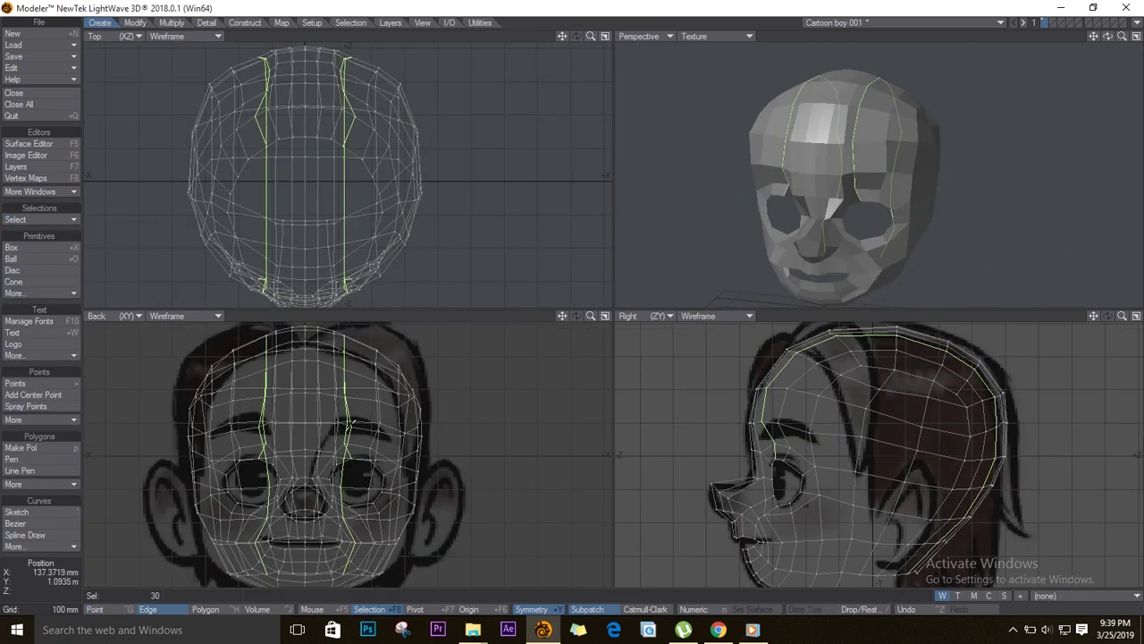
pyautogui.hotkey('ctrl', 't')
pyautogui.moveTo(349, 423); pyautogui.dragTo(348, 446)
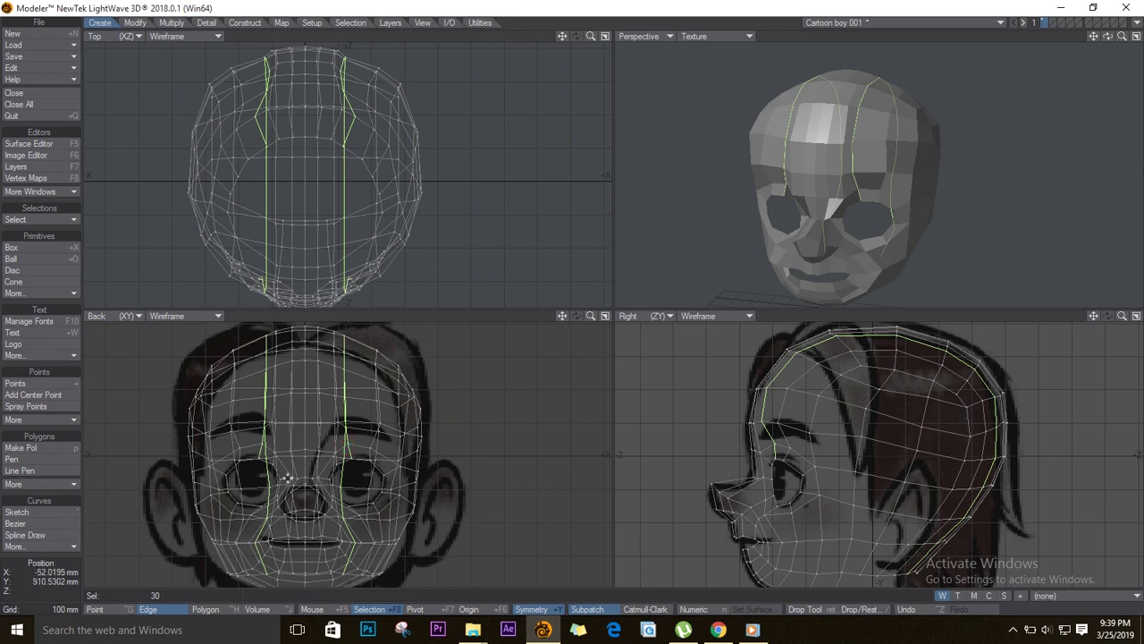
pyautogui.moveTo(344, 373); pyautogui.dragTo(344, 370)
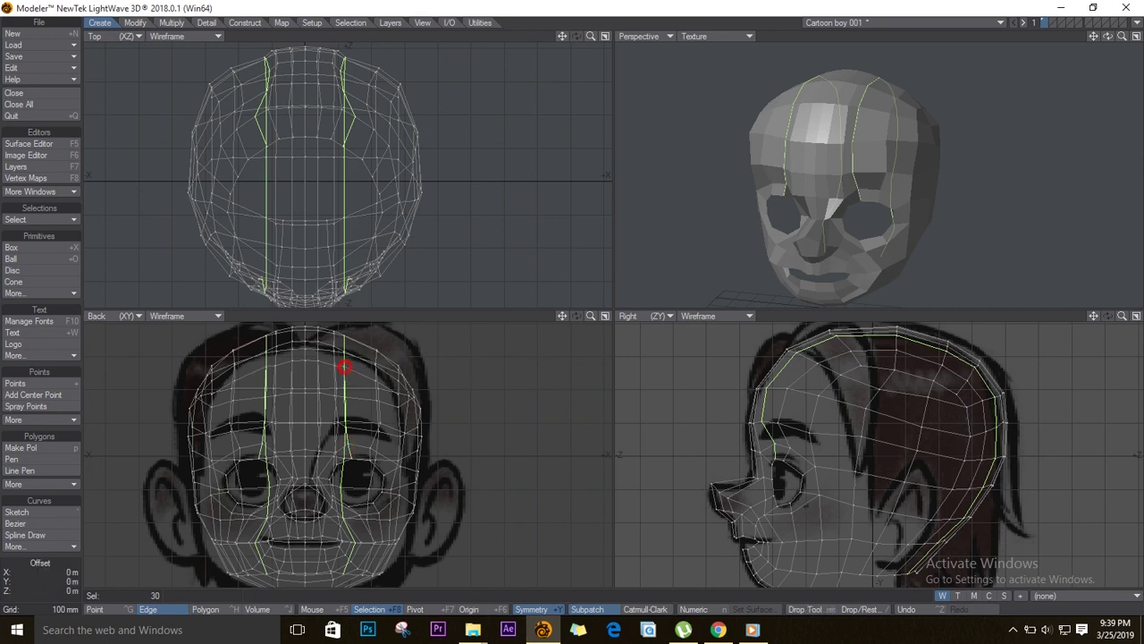
pyautogui.press('/')
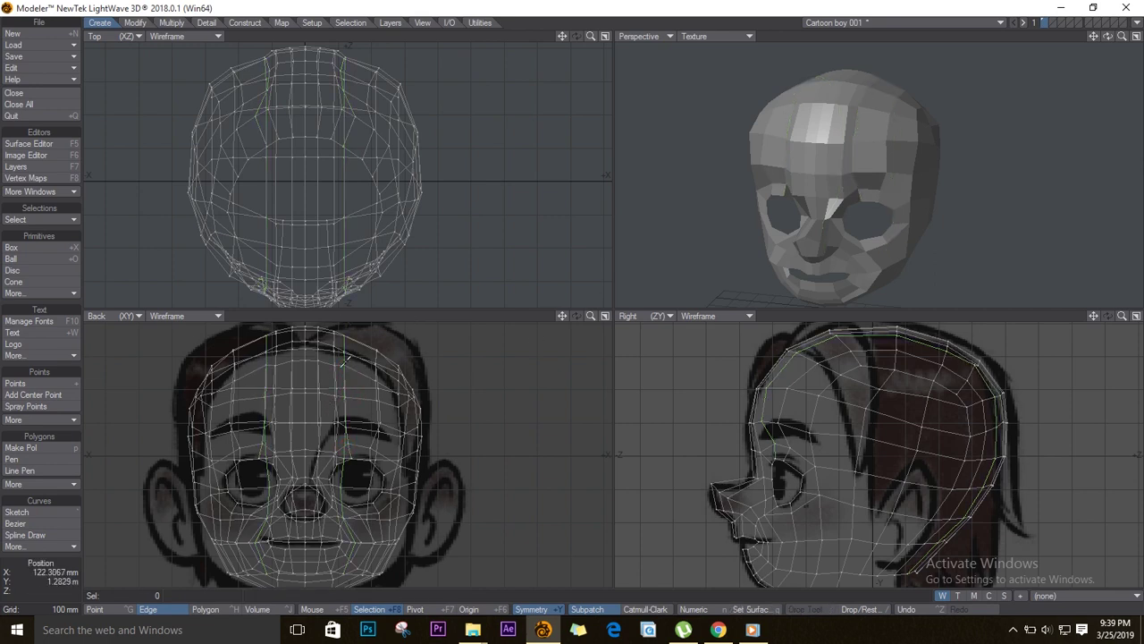
# - Drag the points along the forehead, crown and back outline in the side view to even out the head's curve
pyautogui.hotkey('ctrl', 't')
pyautogui.moveTo(336, 368); pyautogui.dragTo(334, 355)
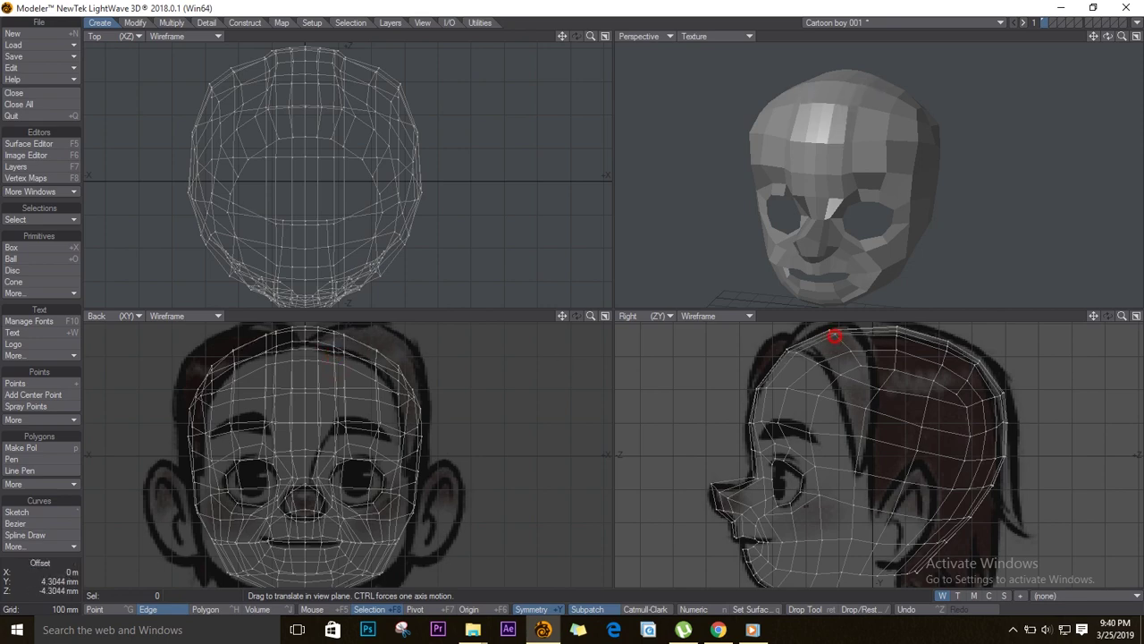
pyautogui.scroll(3, 834, 336)
pyautogui.keyDown('alt'); pyautogui.moveTo(791, 336); pyautogui.dragTo(814, 544); pyautogui.keyUp('alt')
pyautogui.moveTo(717, 456); pyautogui.dragTo(725, 451)
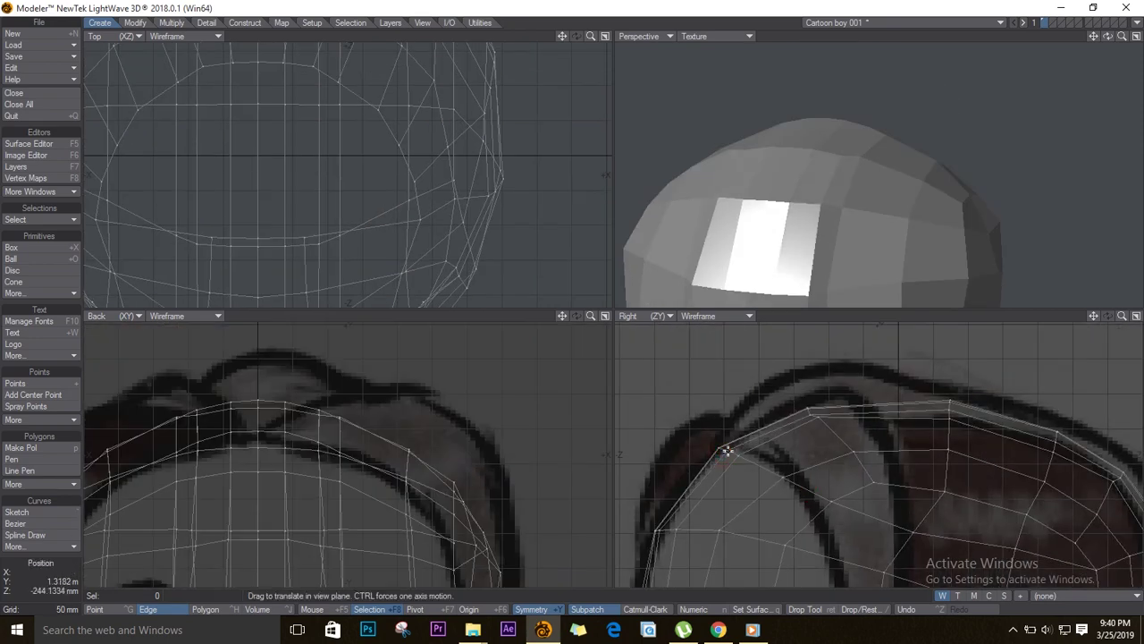
pyautogui.moveTo(805, 418); pyautogui.dragTo(812, 414)
pyautogui.keyDown('alt'); pyautogui.moveTo(1137, 399); pyautogui.dragTo(842, 323); pyautogui.keyUp('alt')
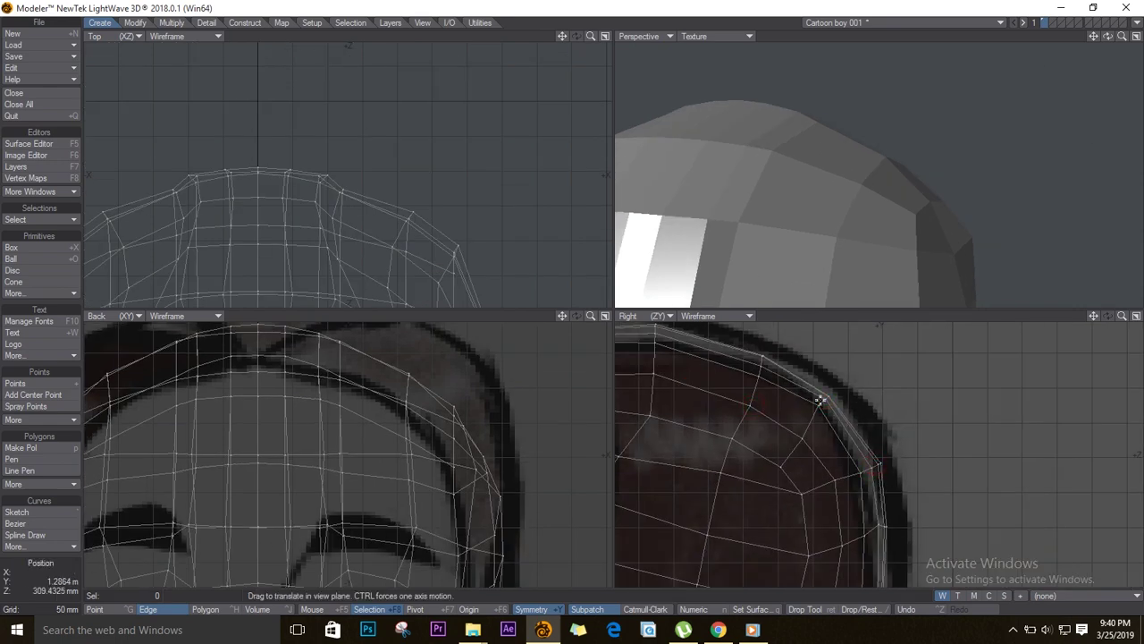
pyautogui.moveTo(880, 528); pyautogui.dragTo(880, 529)
# - Check the head with subpatch smoothing, and set the perspective view to Textured Wire shading
pyautogui.keyDown('alt'); pyautogui.moveTo(858, 179); pyautogui.dragTo(1090, 146); pyautogui.keyUp('alt')
pyautogui.press('Tab')
pyautogui.moveTo(903, 117)
pyautogui.keyDown('alt'); pyautogui.mouseDown()
pyautogui.moveTo(946, 36)
pyautogui.moveTo(992, 63)
pyautogui.mouseUp(); pyautogui.keyUp('alt')
pyautogui.keyDown('alt'); pyautogui.keyDown('shift'); pyautogui.moveTo(992, 62); pyautogui.dragTo(1073, 77); pyautogui.keyUp('shift'); pyautogui.keyUp('alt')
pyautogui.scroll(-4, 983, 134)
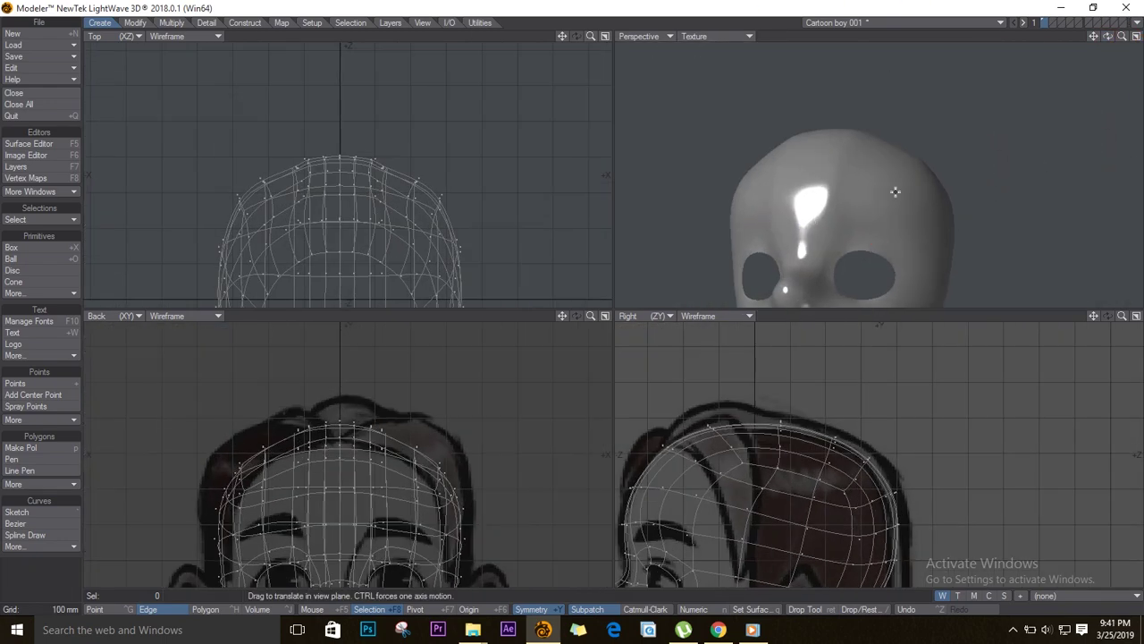
pyautogui.click(742, 37)
pyautogui.click(737, 117)
pyautogui.press('Tab')
# - Select the outer vertical edge loops on both sides of the forehead, move them outward symmetrically and straighten them
pyautogui.moveTo(848, 189); pyautogui.dragTo(855, 157)
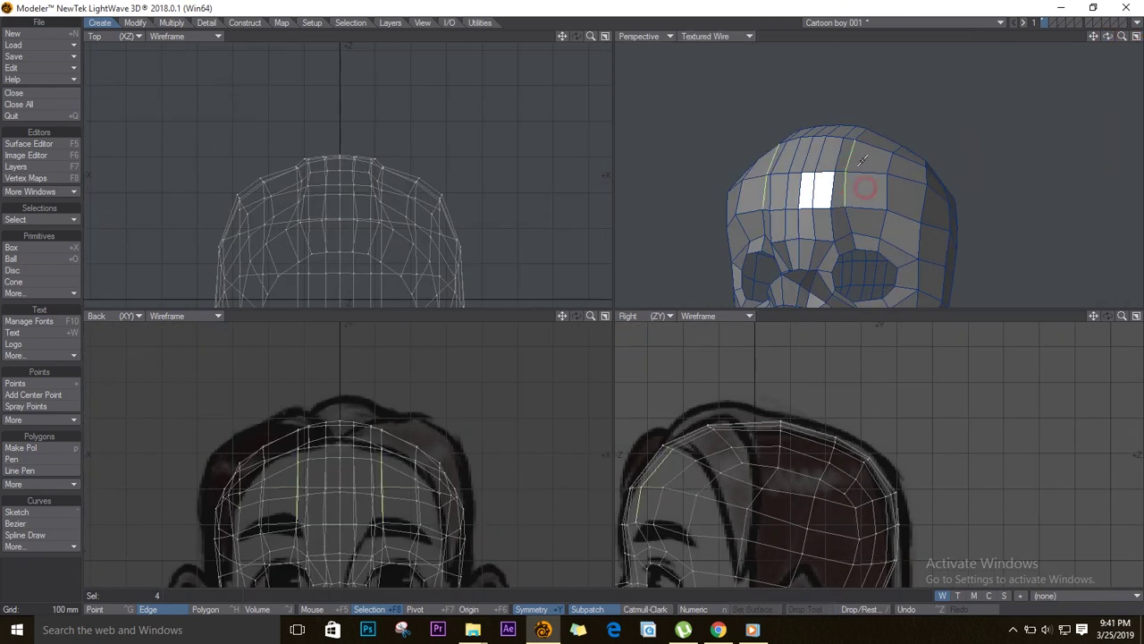
pyautogui.click(54, 220)
pyautogui.click(59, 220)
pyautogui.moveTo(396, 548); pyautogui.dragTo(413, 463)
pyautogui.hotkey('ctrl', 'z')
pyautogui.hotkey('ctrl', 't')
pyautogui.moveTo(414, 228); pyautogui.dragTo(404, 226)
pyautogui.keyDown('alt'); pyautogui.moveTo(730, 490); pyautogui.dragTo(731, 417); pyautogui.keyUp('alt')
pyautogui.moveTo(402, 168); pyautogui.dragTo(407, 198)
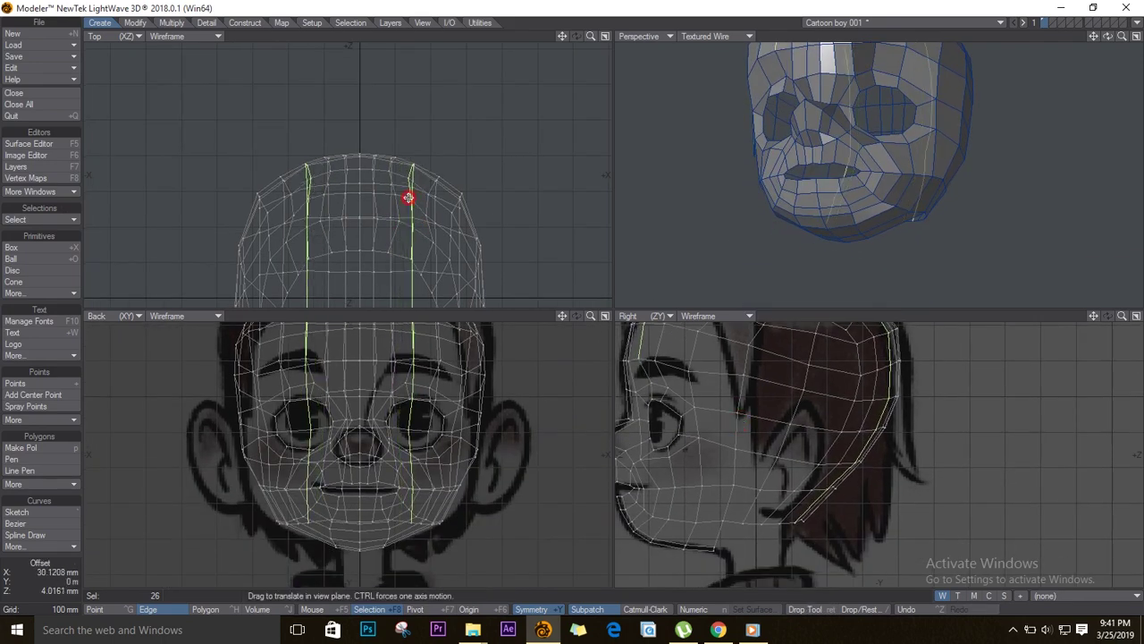
pyautogui.press('Return')
pyautogui.press('a')
pyautogui.press('t')
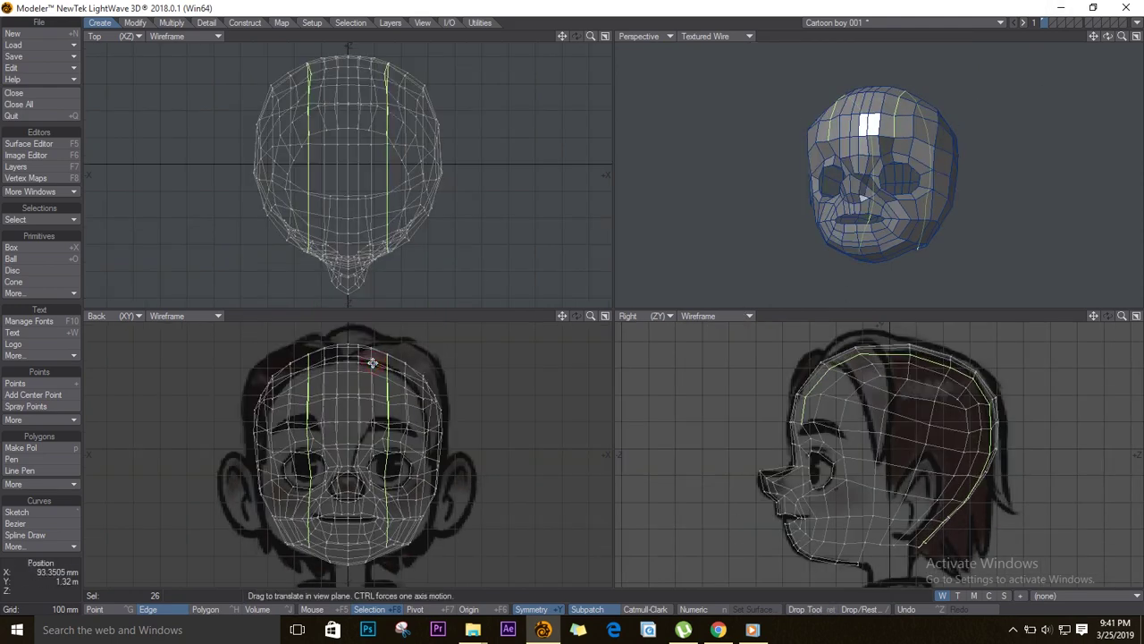
pyautogui.press('/')
# - Drag the points along the forehead and lower back outline of the head to smooth its side profile
pyautogui.scroll(3, 831, 379)
pyautogui.press('t')
pyautogui.moveTo(830, 365); pyautogui.dragTo(831, 359)
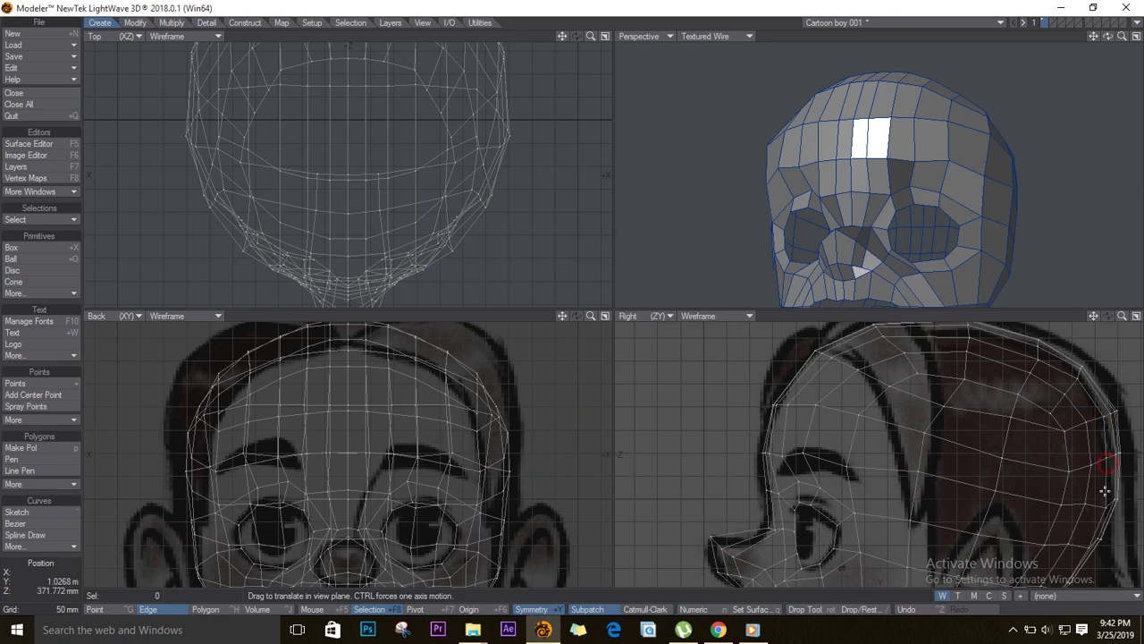
pyautogui.keyDown('alt'); pyautogui.moveTo(1069, 546); pyautogui.dragTo(1025, 449); pyautogui.keyUp('alt')
pyautogui.moveTo(1042, 458); pyautogui.dragTo(1024, 426)
pyautogui.scroll(2, 1027, 426)
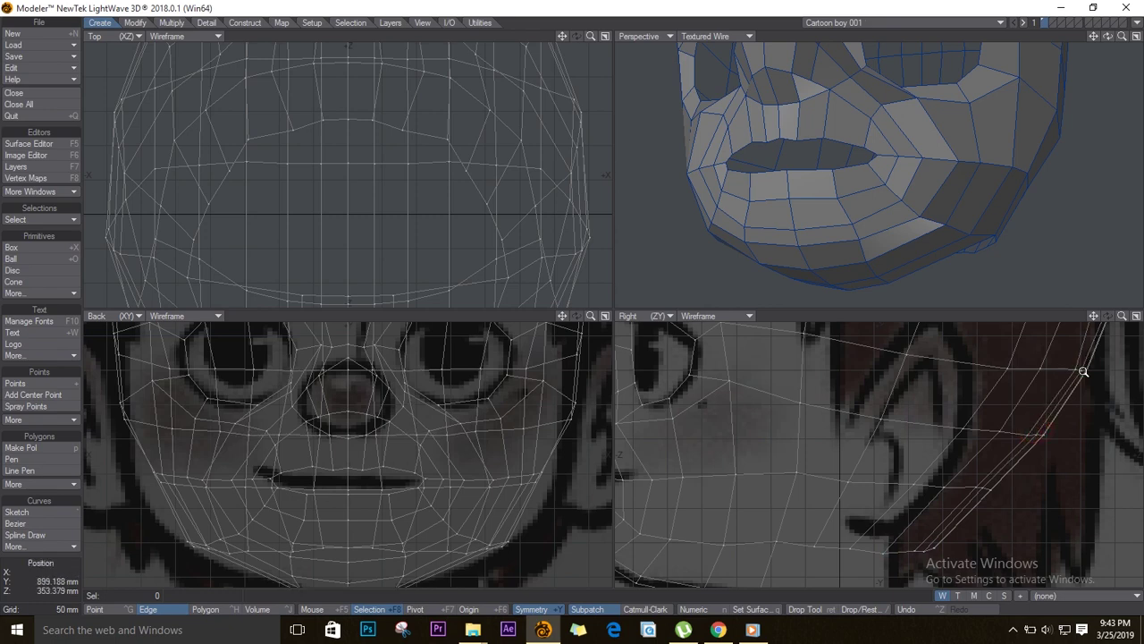
# - Turn on subpatch smoothing and set the perspective view to Texture shading to inspect the whole head
pyautogui.press('a')
pyautogui.moveTo(1108, 36); pyautogui.dragTo(1075, 75)
pyautogui.press('Tab')
pyautogui.click(718, 37)
pyautogui.click(725, 106)
pyautogui.moveTo(1108, 37)
pyautogui.mouseDown()
pyautogui.moveTo(665, 72)
pyautogui.moveTo(797, 166)
pyautogui.mouseUp()
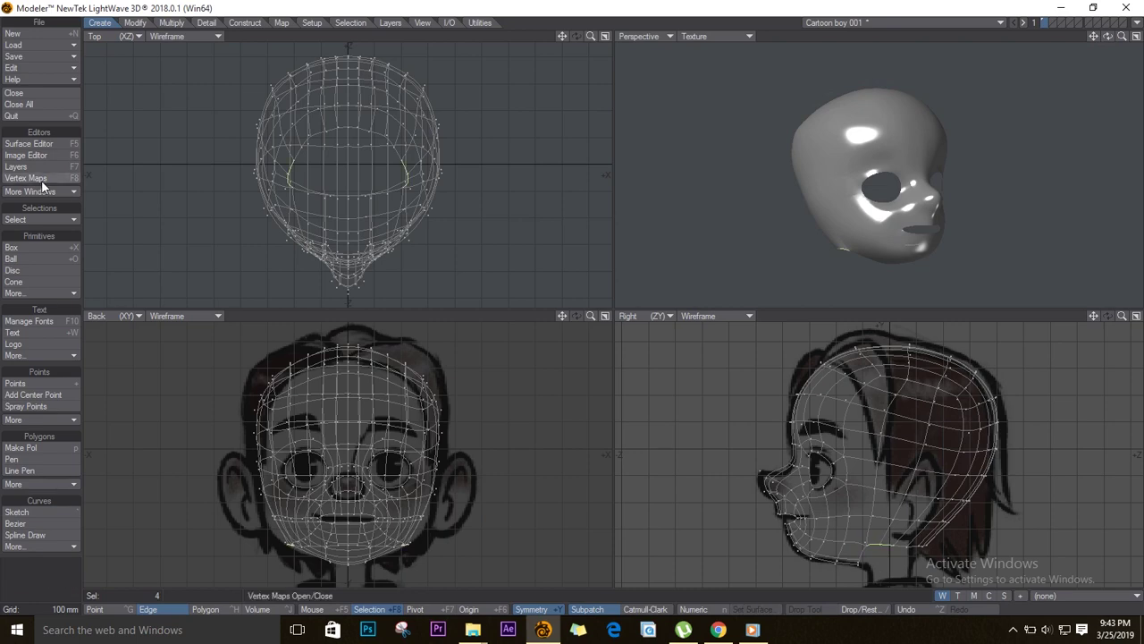
# - Select the edge loop around the neck opening and adjust its shape in the top view
pyautogui.click(42, 219)
pyautogui.click(47, 260)
pyautogui.moveTo(332, 161); pyautogui.dragTo(324, 158)
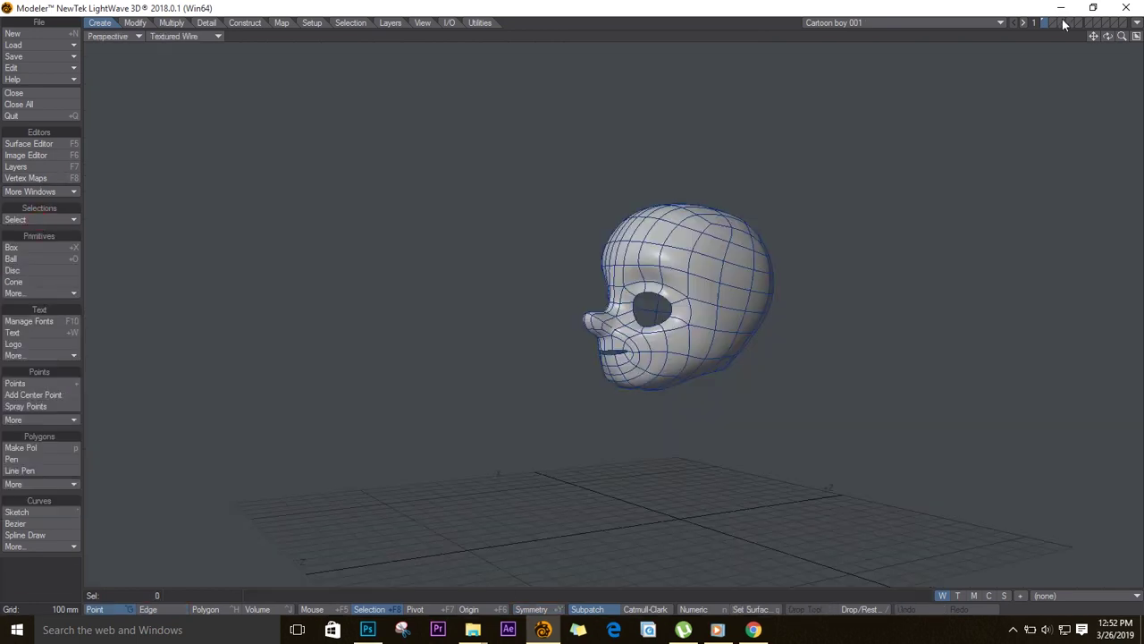
# - Examine the smoothed head mesh from the front, side, back and underneath in the perspective view
pyautogui.moveTo(1112, 42); pyautogui.dragTo(1050, 86)
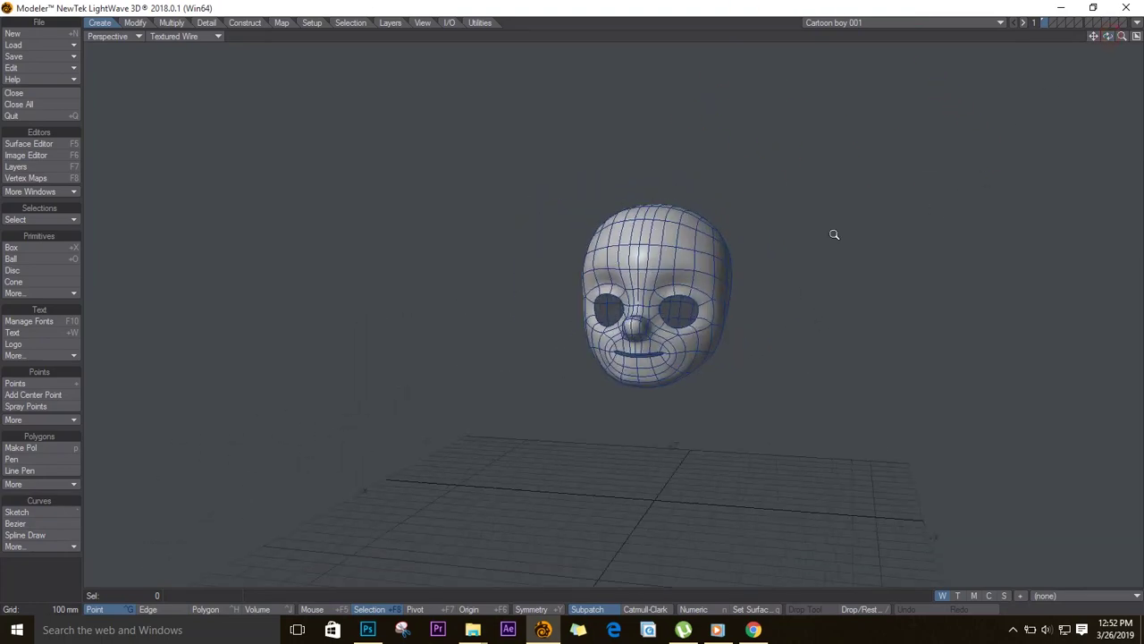
pyautogui.keyDown('ctrl'); pyautogui.keyDown('alt'); pyautogui.moveTo(835, 235); pyautogui.dragTo(870, 238); pyautogui.keyUp('alt'); pyautogui.keyUp('ctrl')
pyautogui.moveTo(1109, 39); pyautogui.dragTo(585, 345)
pyautogui.moveTo(585, 345); pyautogui.dragTo(337, 212)
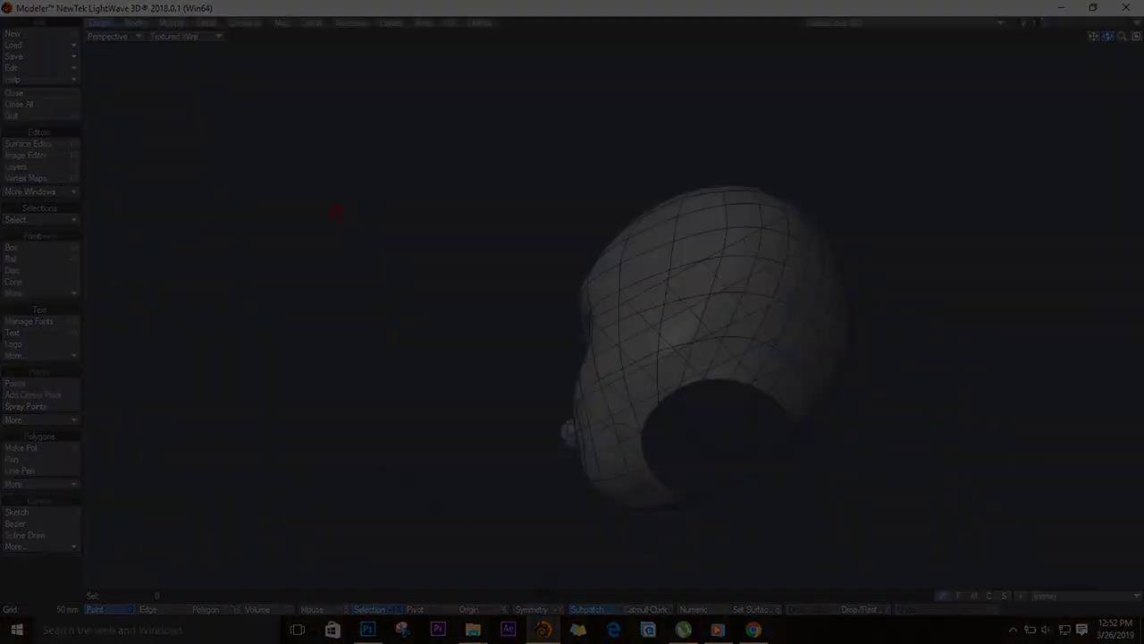